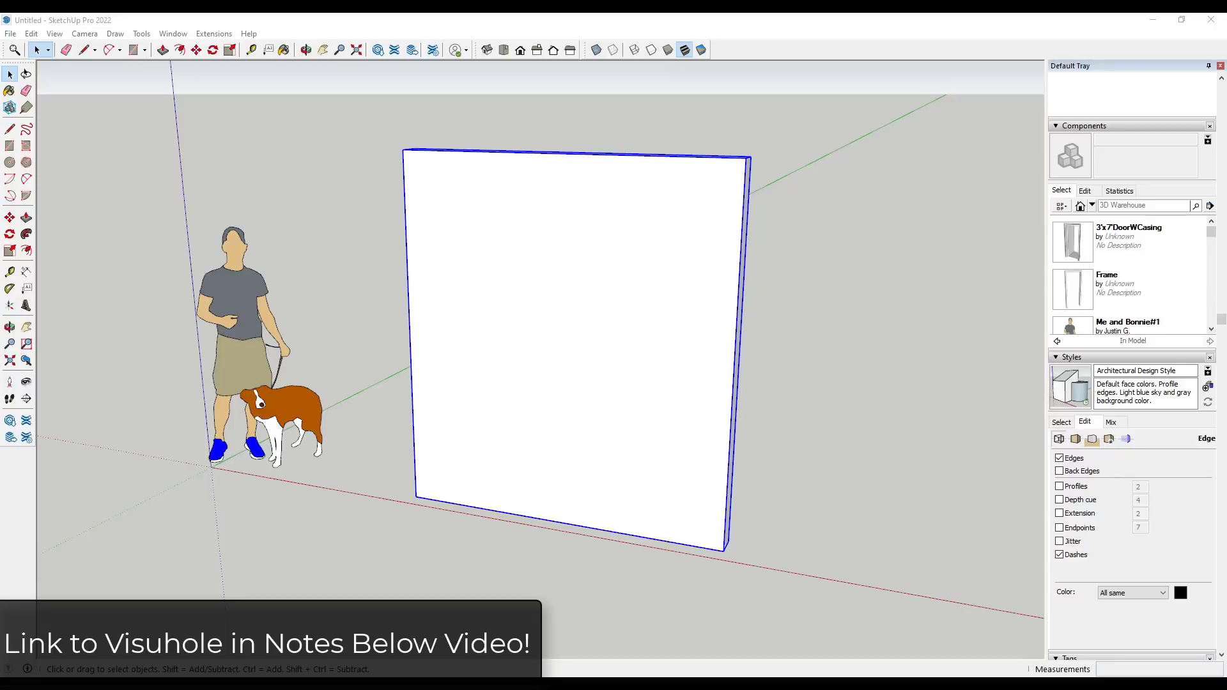
Select the wall panel and start the VisuHole Stencil tool, moving its floating toolbar aside.
{"action": "scroll", "coordinate": [701, 362], "scroll_direction": "down", "scroll_amount": 1}
{"action": "scroll", "coordinate": [573, 397], "scroll_direction": "up", "scroll_amount": 2}
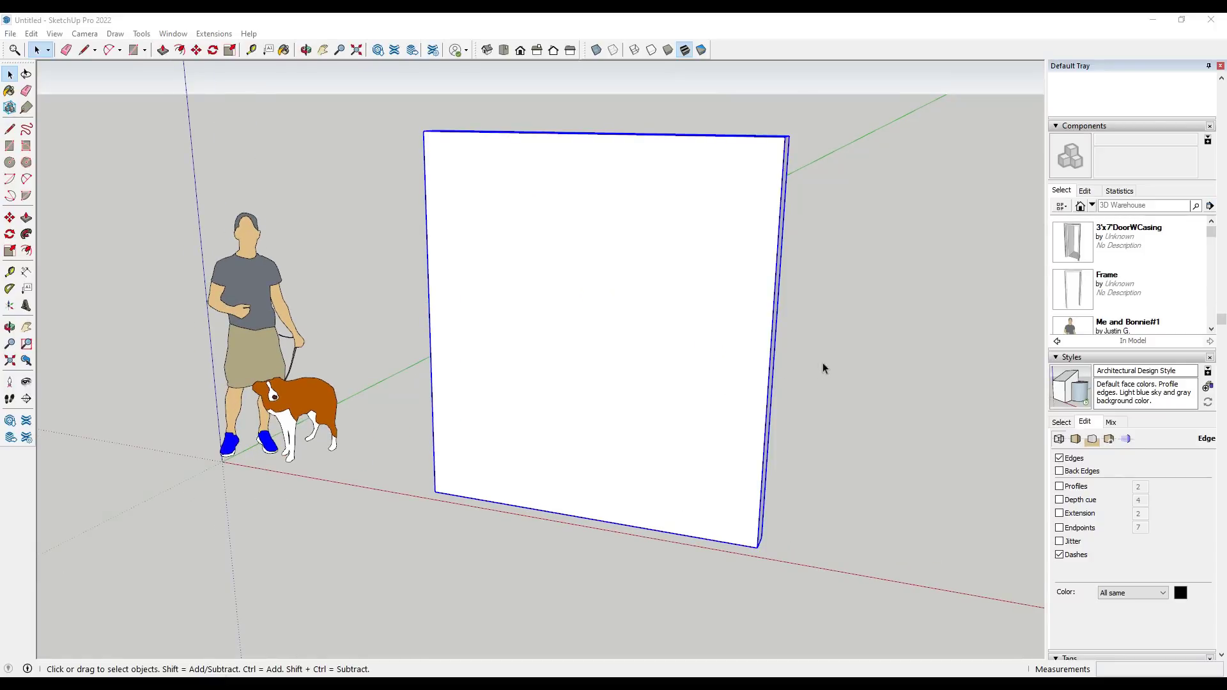
{"action": "left_click", "coordinate": [796, 364]}
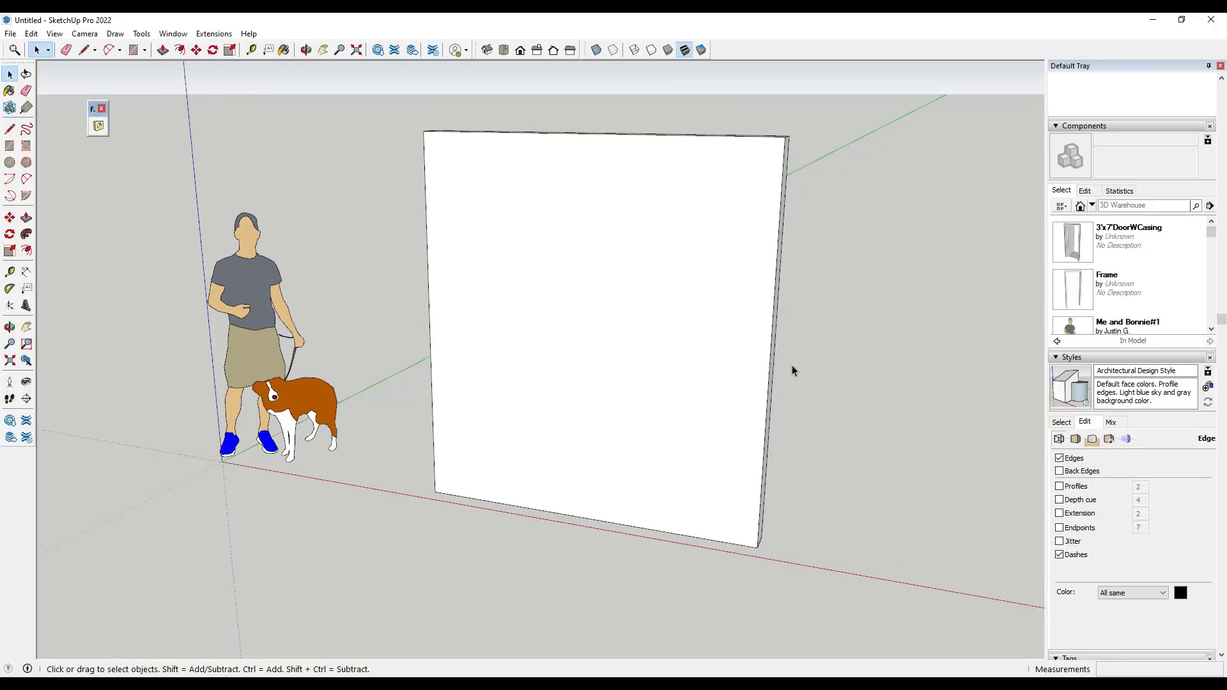
{"action": "left_click", "coordinate": [554, 369]}
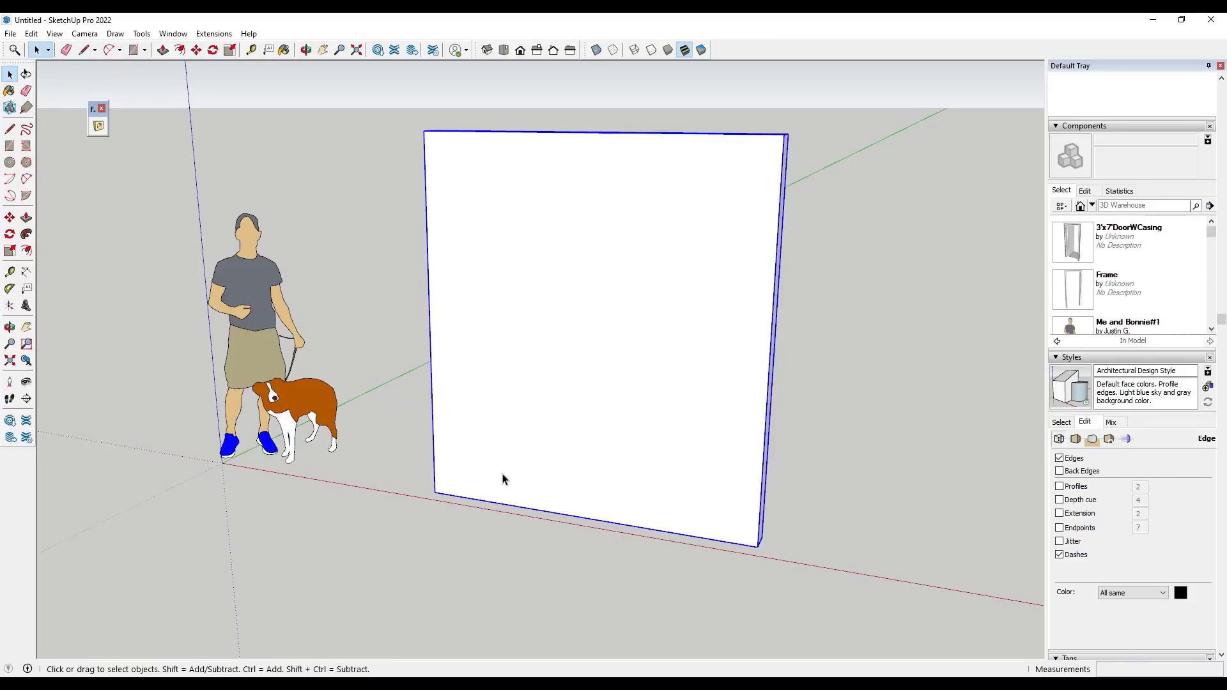
{"action": "left_click", "coordinate": [99, 127]}
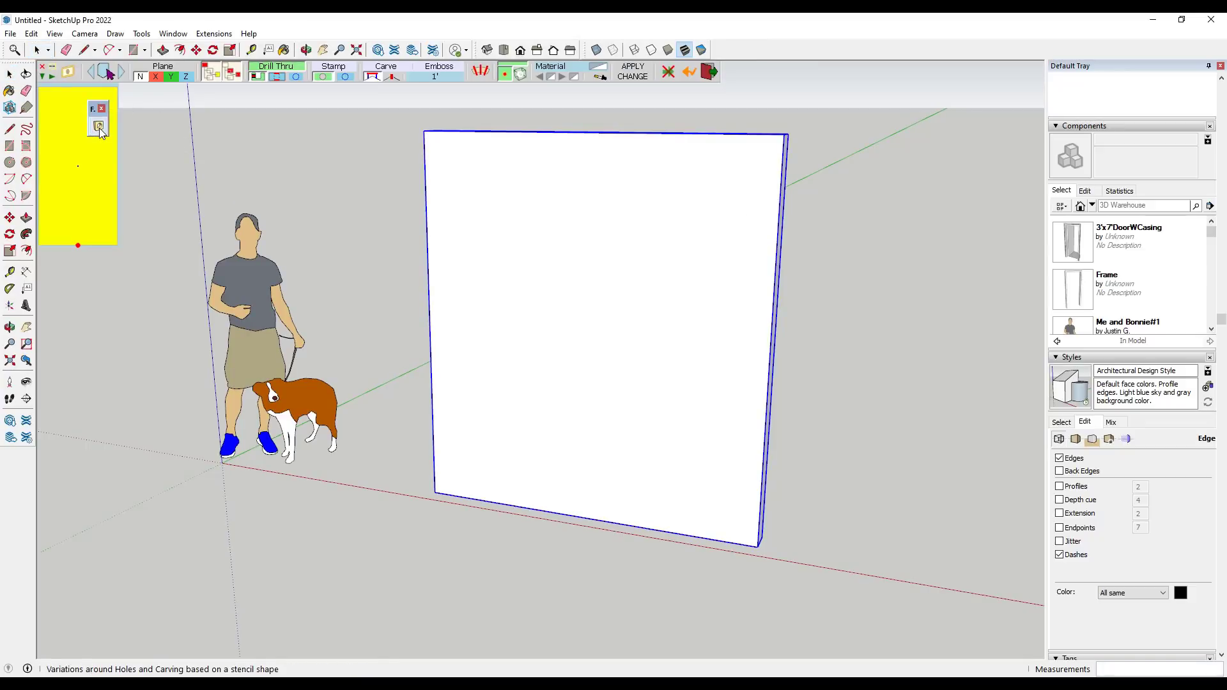
{"action": "left_click_drag", "start_coordinate": [96, 110], "coordinate": [132, 126]}
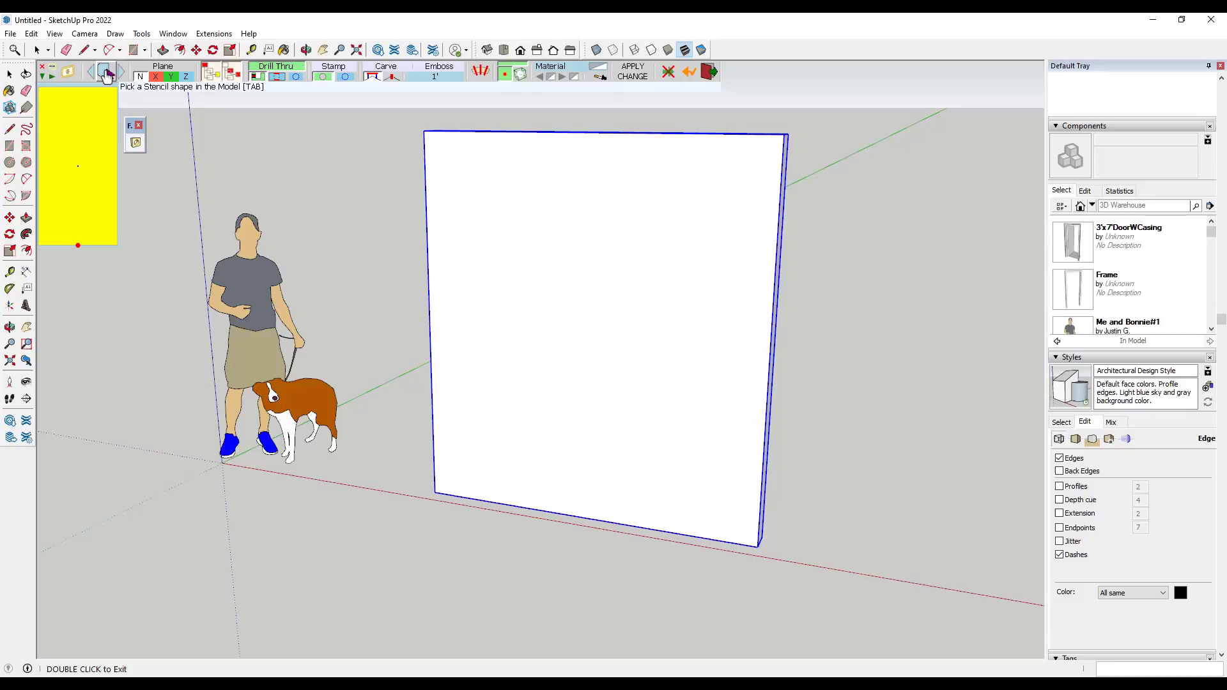
Pick the person-and-dog figure as the stencil and cut the first silhouette through the wall.
{"action": "left_click", "coordinate": [106, 75]}
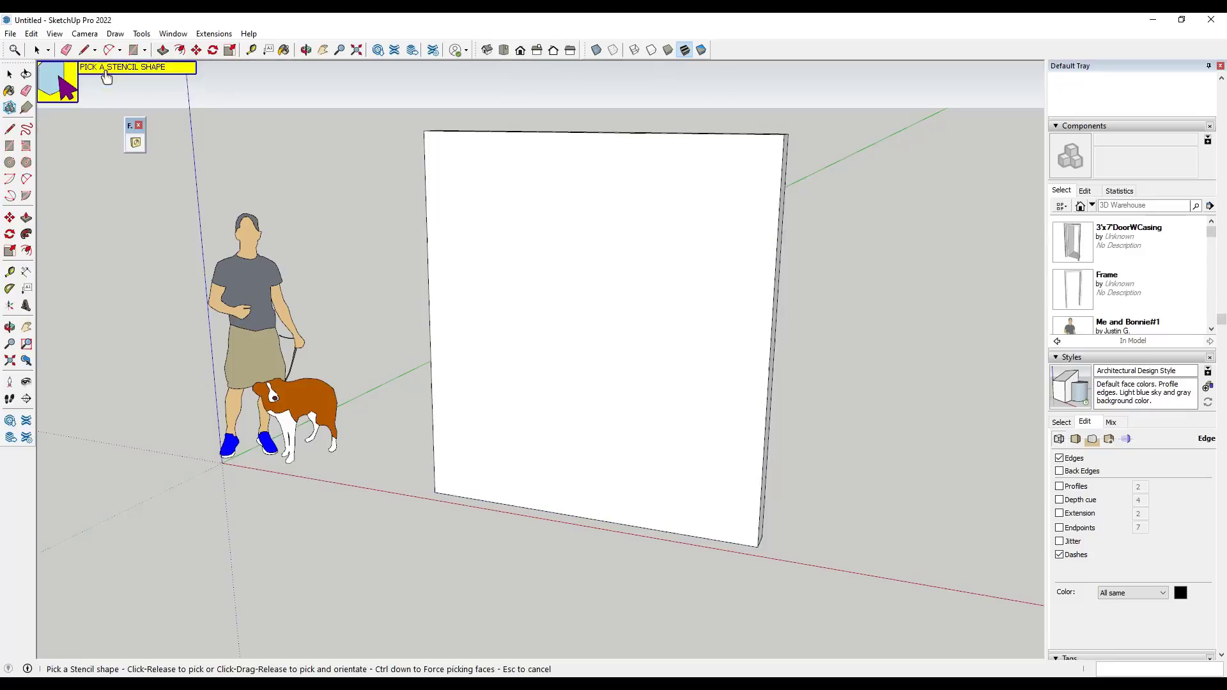
{"action": "left_click", "coordinate": [258, 316]}
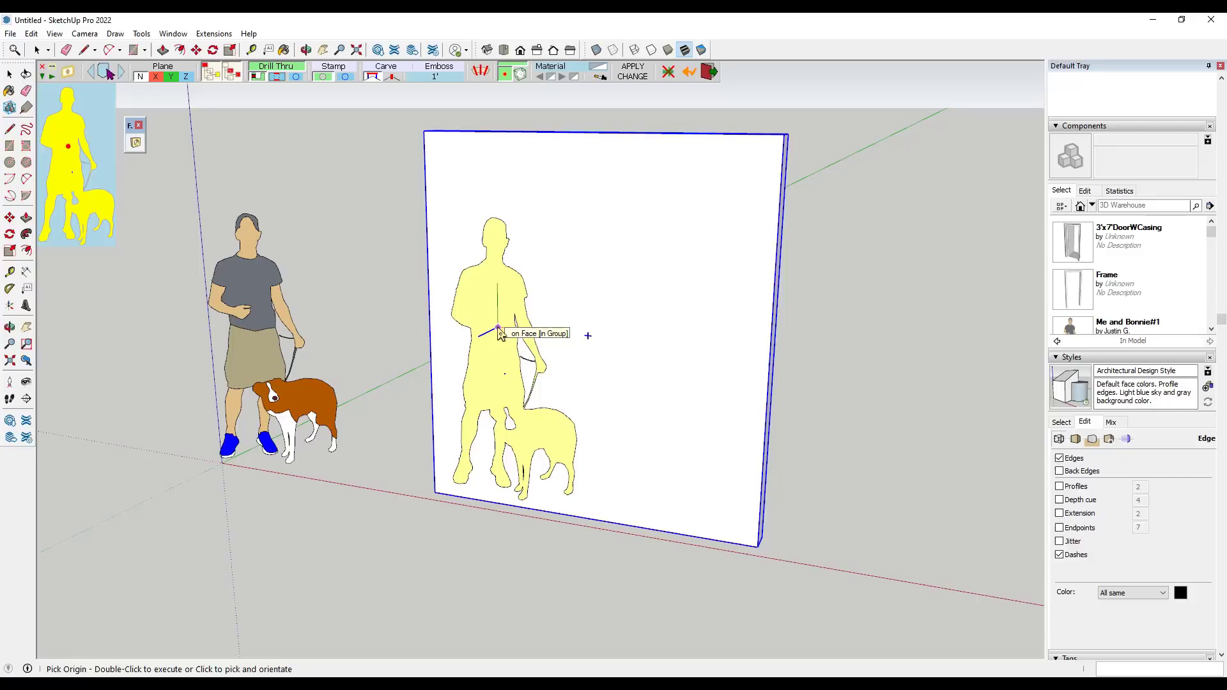
{"action": "left_click", "coordinate": [498, 329]}
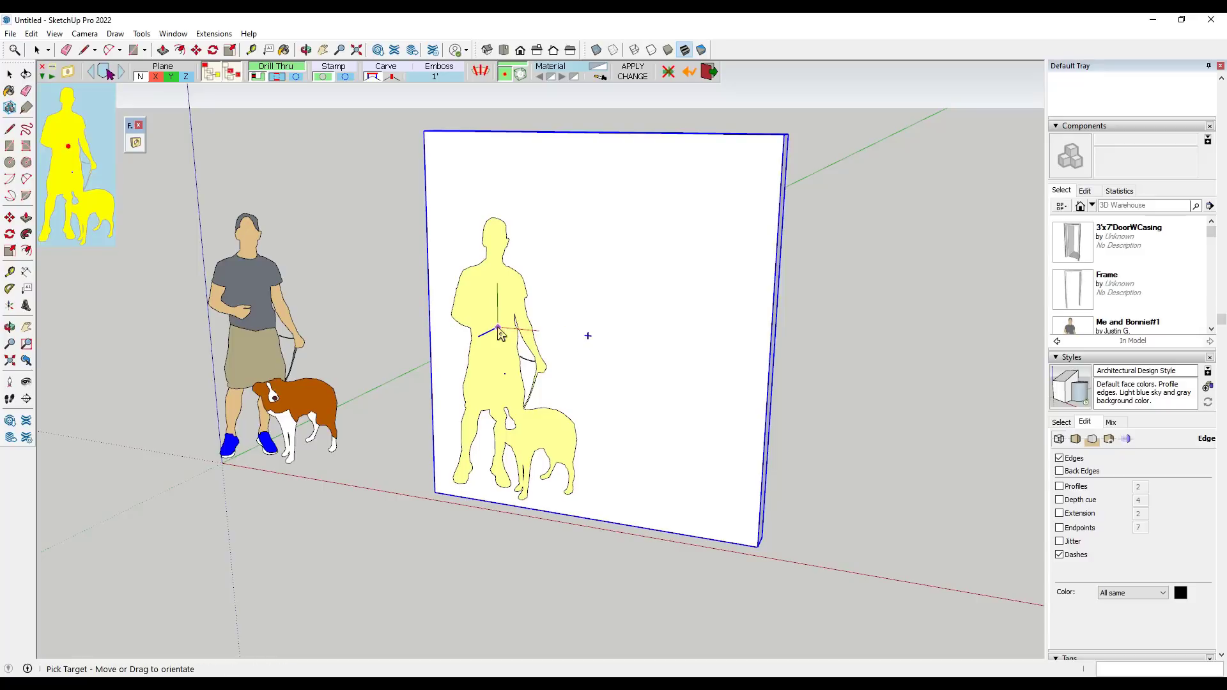
{"action": "left_click", "coordinate": [565, 336]}
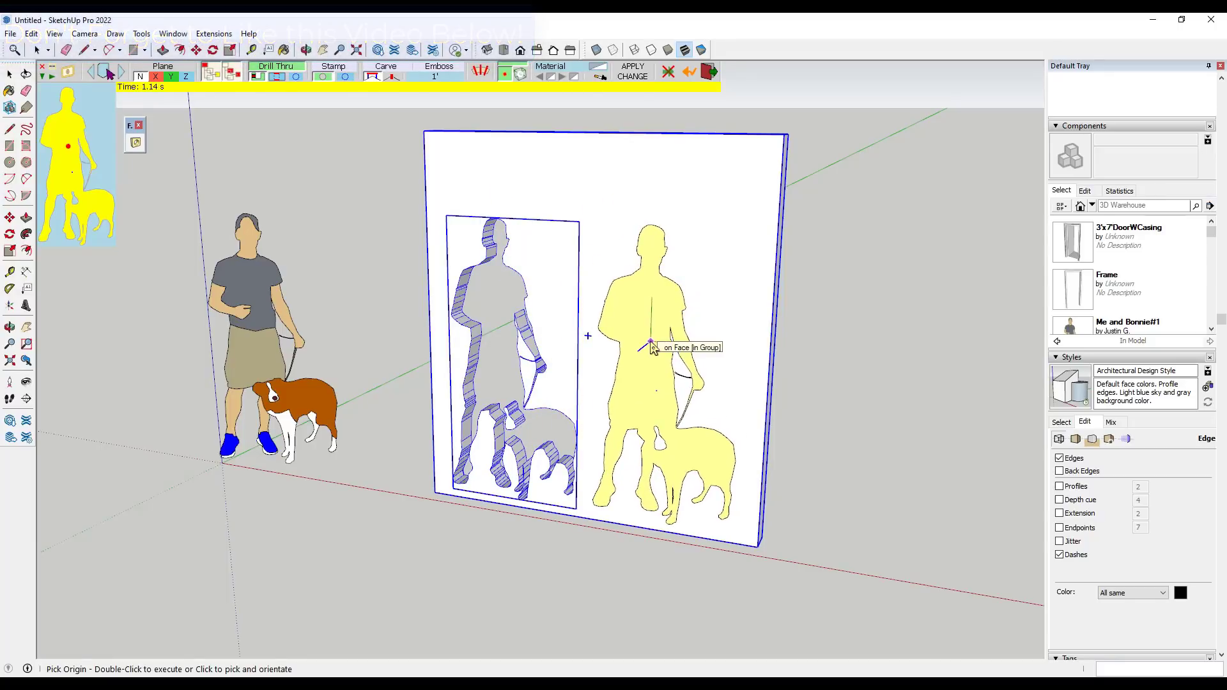
Cut a second person-and-dog silhouette and orbit to inspect the carved wall.
{"action": "left_click", "coordinate": [666, 284]}
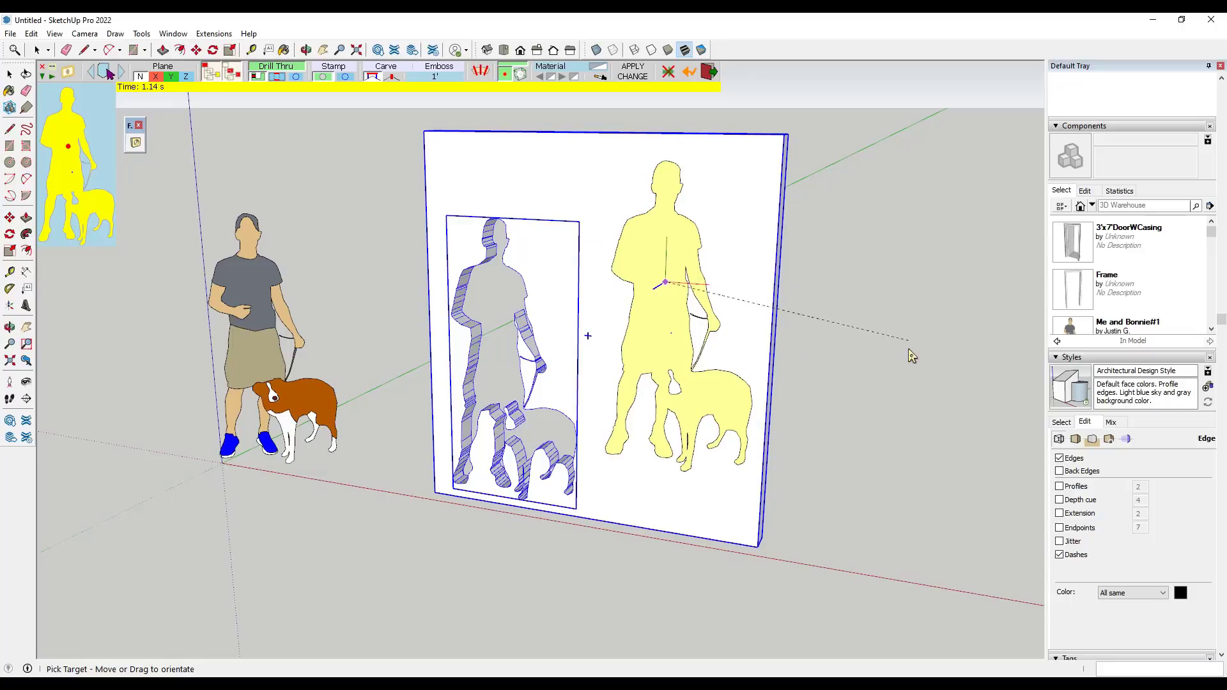
{"action": "left_click", "coordinate": [913, 415]}
{"action": "middle_click_drag", "start_coordinate": [742, 215], "coordinate": [681, 248]}
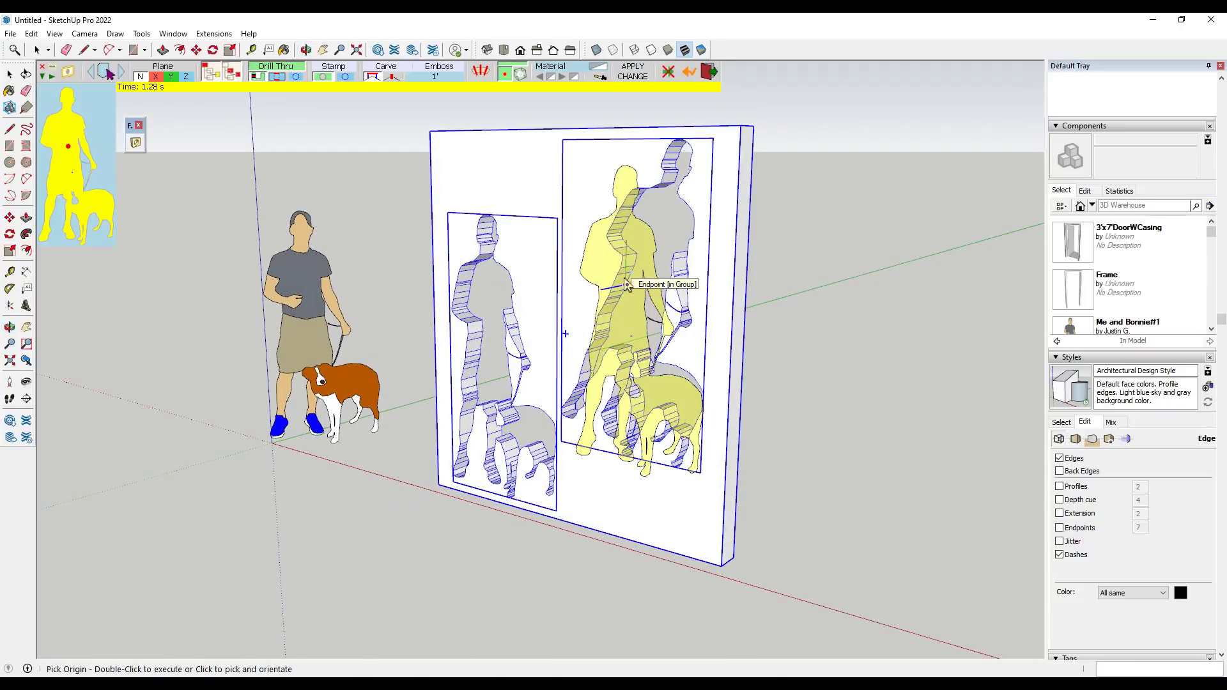
{"action": "scroll", "coordinate": [627, 286], "scroll_direction": "down", "scroll_amount": 2}
{"action": "middle_click_drag", "start_coordinate": [626, 286], "coordinate": [720, 303]}
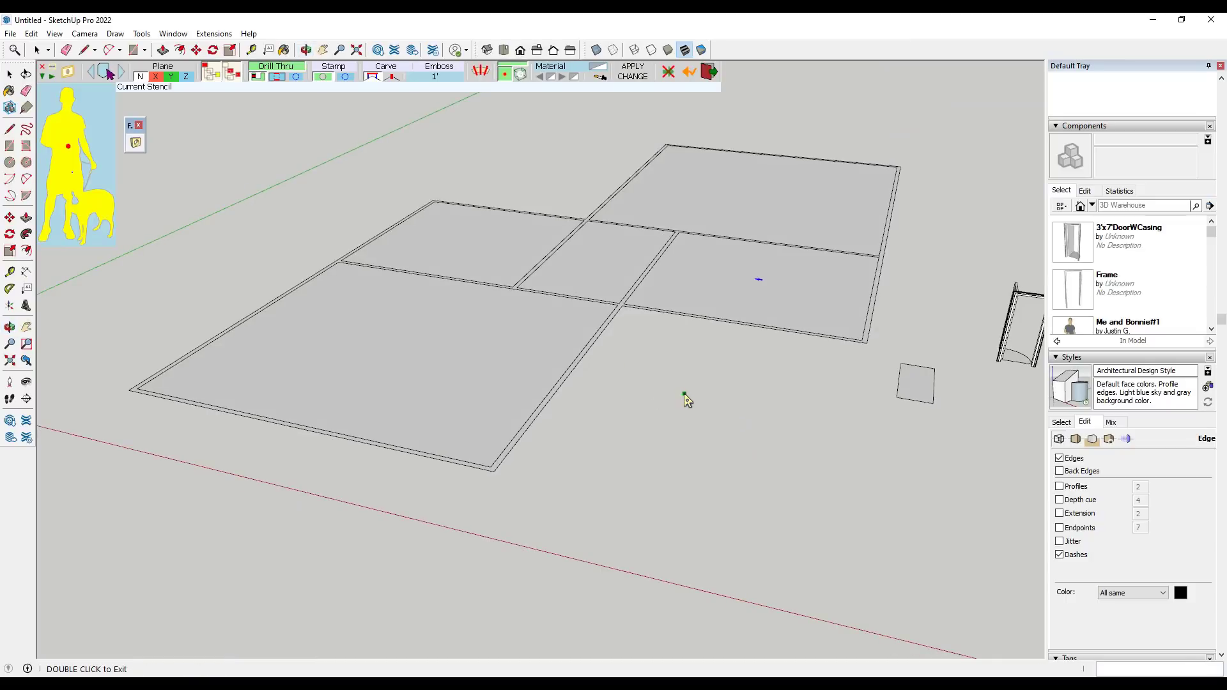
Exit the VisuHole tool and orbit slightly over the floor plan.
{"action": "double_click", "coordinate": [687, 400]}
{"action": "scroll", "coordinate": [876, 255], "scroll_direction": "up", "scroll_amount": 8}
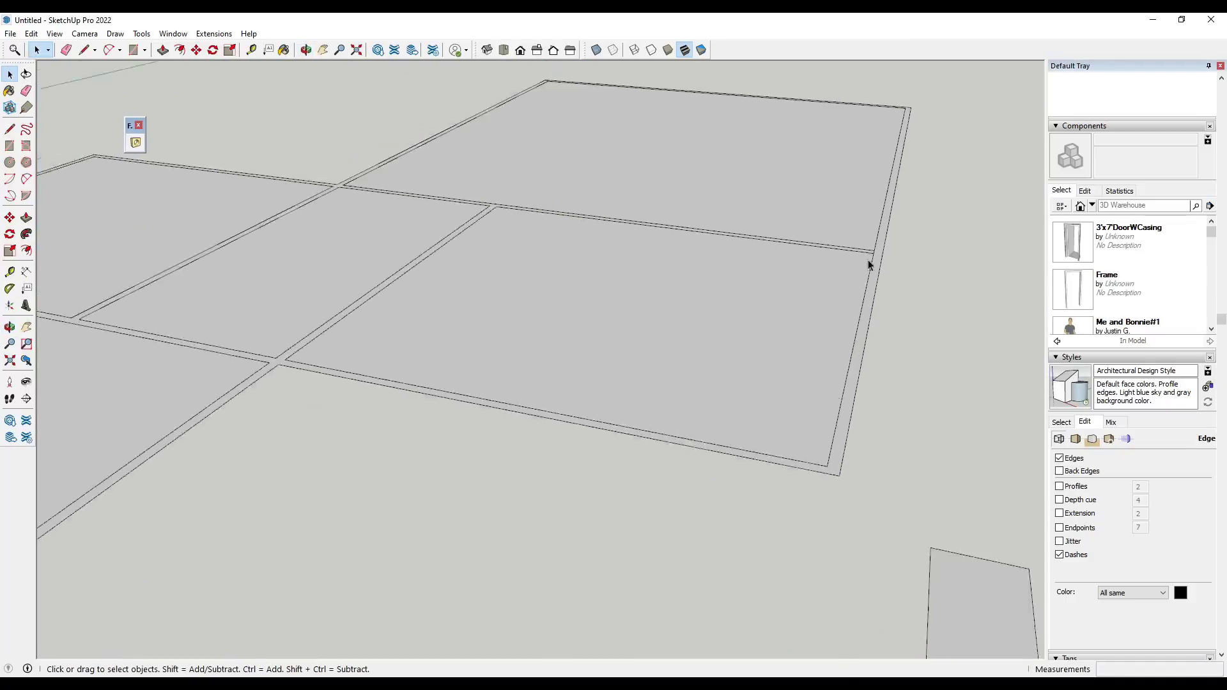
{"action": "key", "text": "e"}
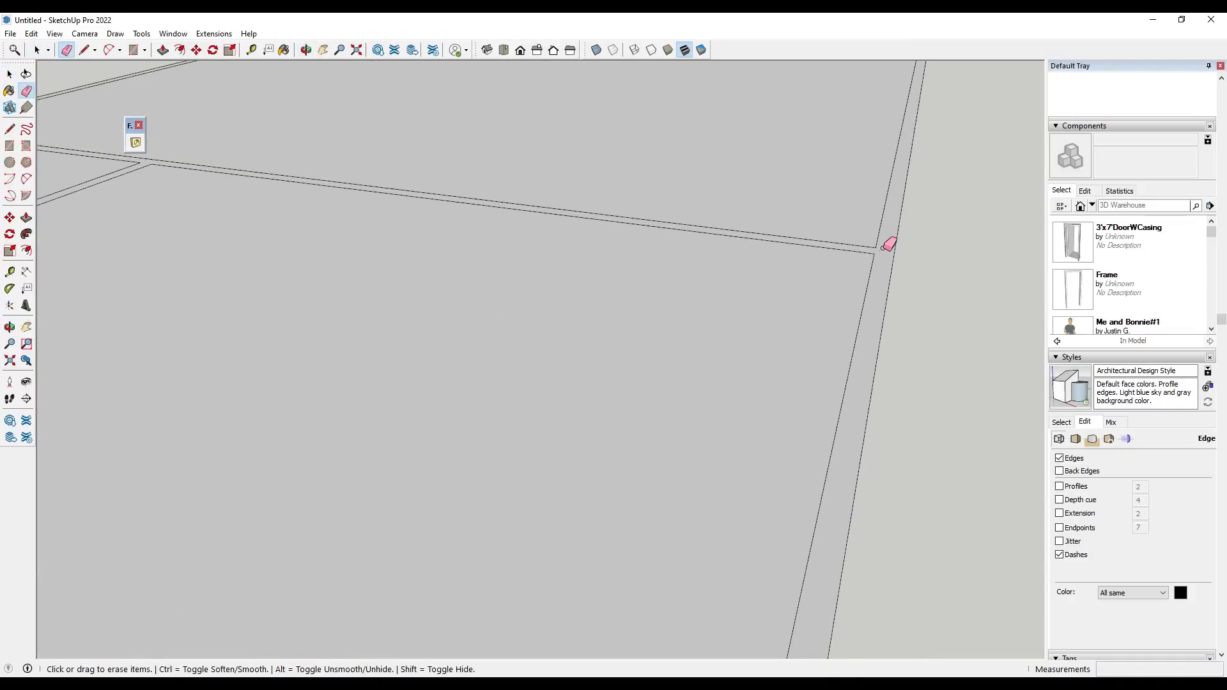
{"action": "scroll", "coordinate": [888, 243], "scroll_direction": "down", "scroll_amount": 10}
{"action": "key", "text": "o"}
{"action": "left_click_drag", "start_coordinate": [779, 243], "coordinate": [788, 276]}
{"action": "key", "text": "space"}
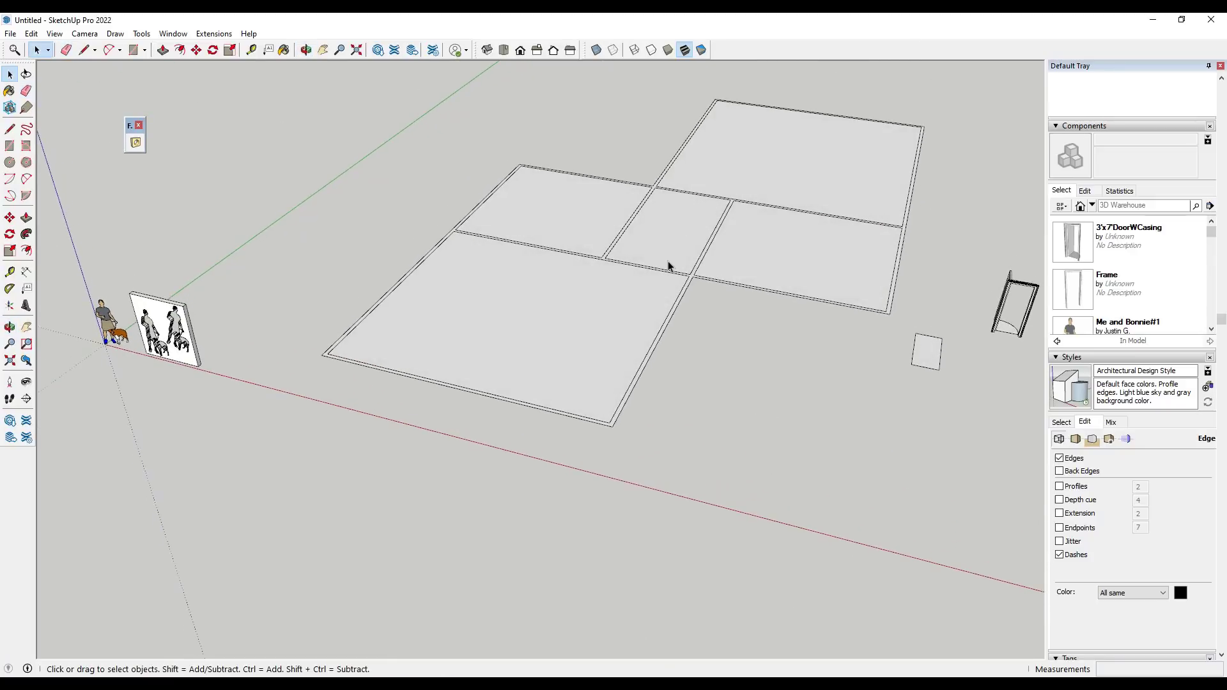
{"action": "scroll", "coordinate": [669, 259], "scroll_direction": "up", "scroll_amount": 3}
{"action": "scroll", "coordinate": [610, 247], "scroll_direction": "up", "scroll_amount": 5}
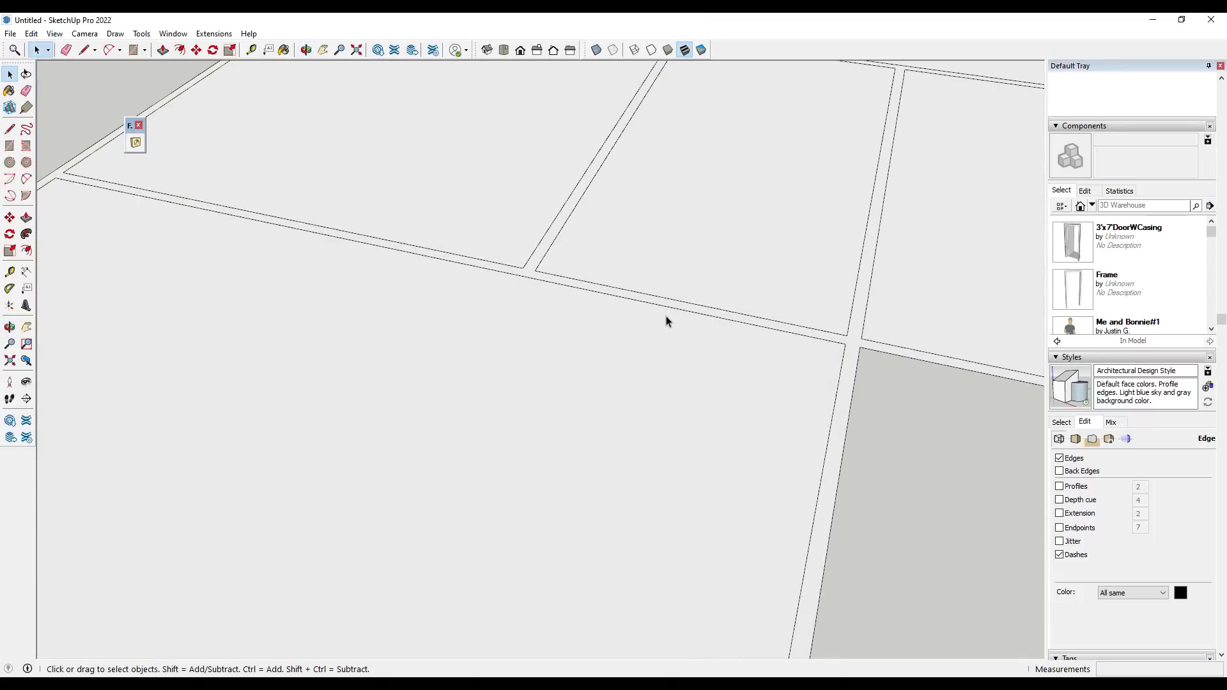
Push/Pull the wall outline face up 10 ft.
{"action": "key", "text": "l"}
{"action": "left_click", "coordinate": [609, 294]}
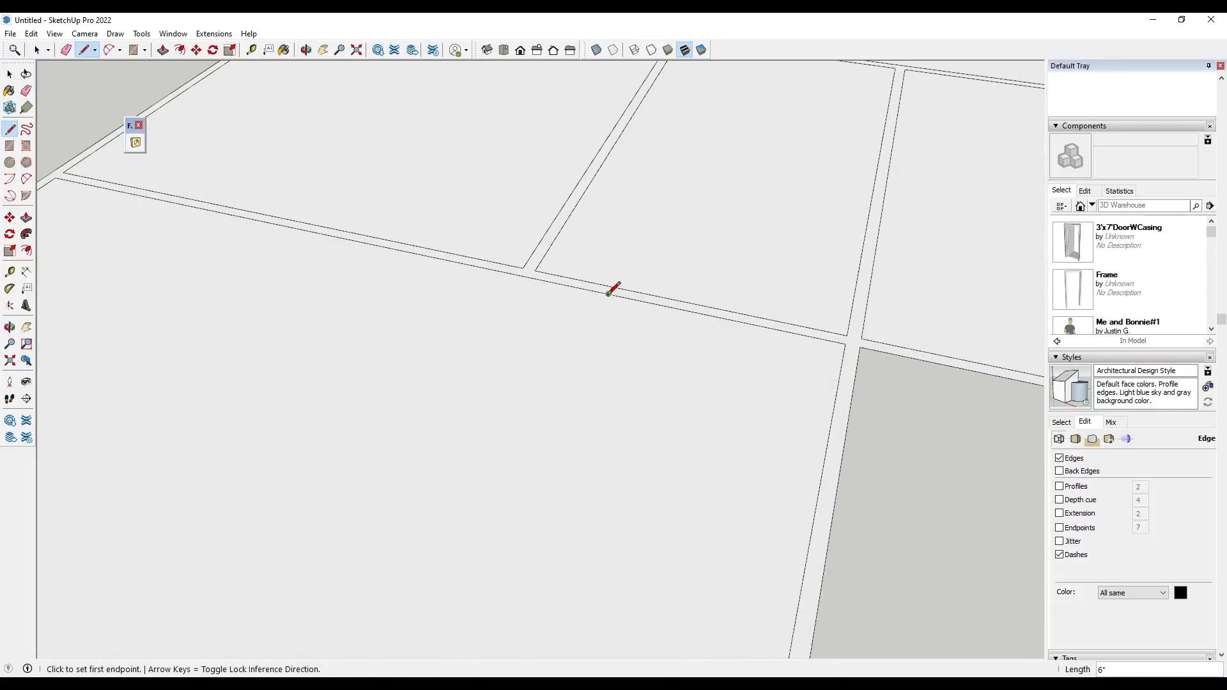
{"action": "type", "text": "3"}
{"action": "key", "text": "Return"}
{"action": "key", "text": "space"}
{"action": "key", "text": "p"}
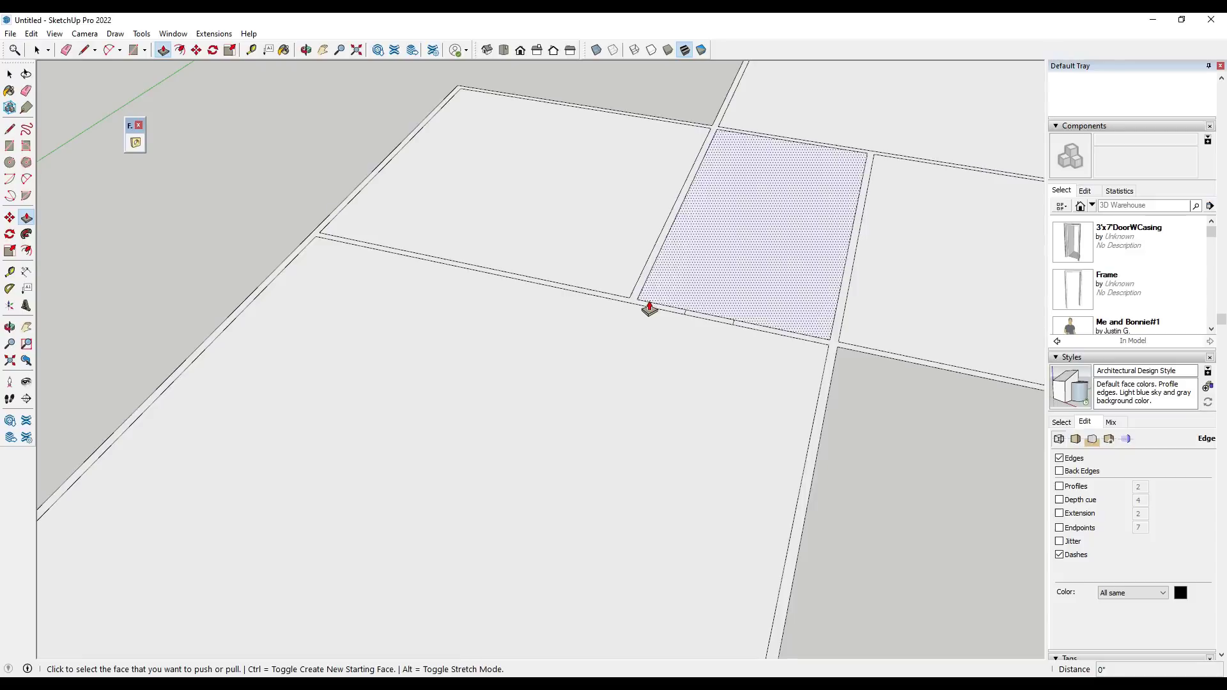
{"action": "left_click", "coordinate": [646, 309]}
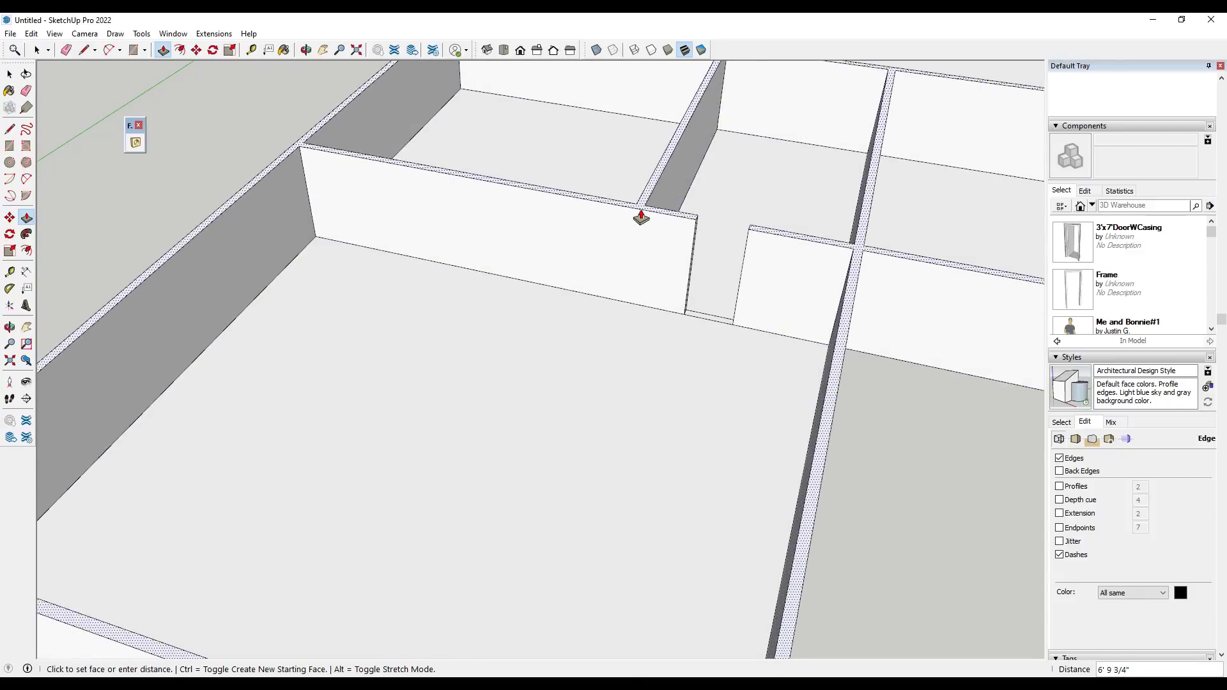
{"action": "type", "text": "10"}
{"action": "key", "text": "Return"}
{"action": "key", "text": "space"}
{"action": "scroll", "coordinate": [702, 392], "scroll_direction": "up", "scroll_amount": 3}
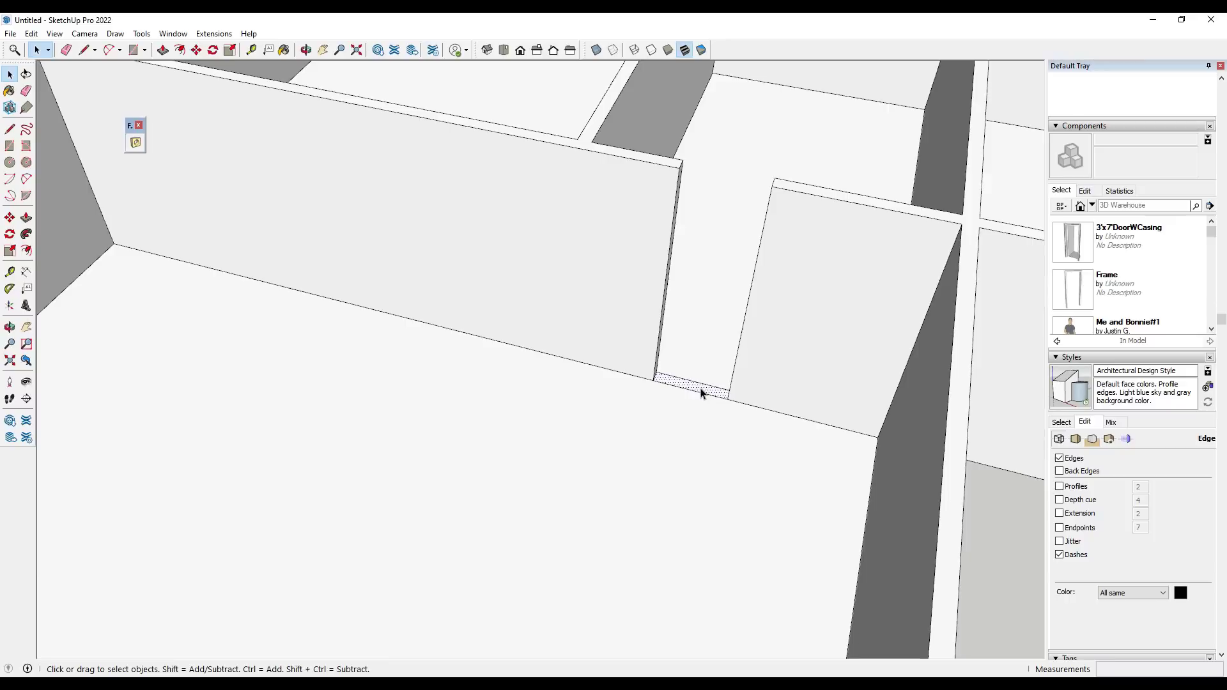
Copy the doorway floor face 7 ft up the doorway with Move and Ctrl.
{"action": "key", "text": "m"}
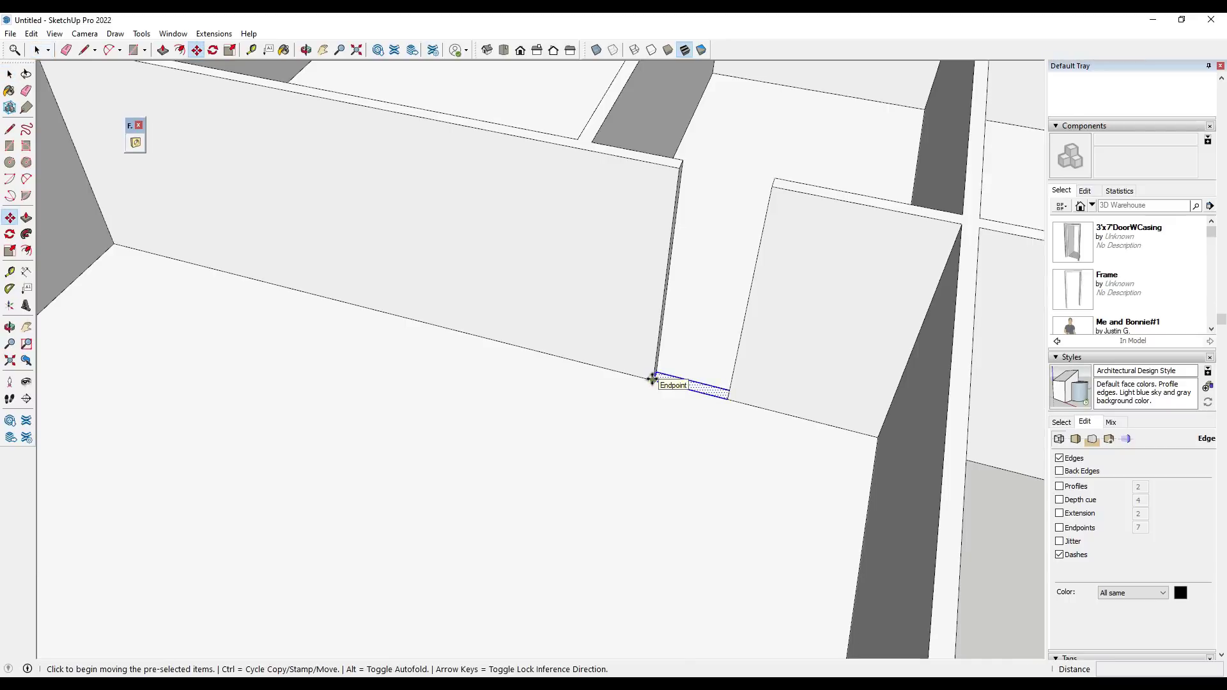
{"action": "left_click", "coordinate": [653, 378]}
{"action": "key", "text": "ctrl"}
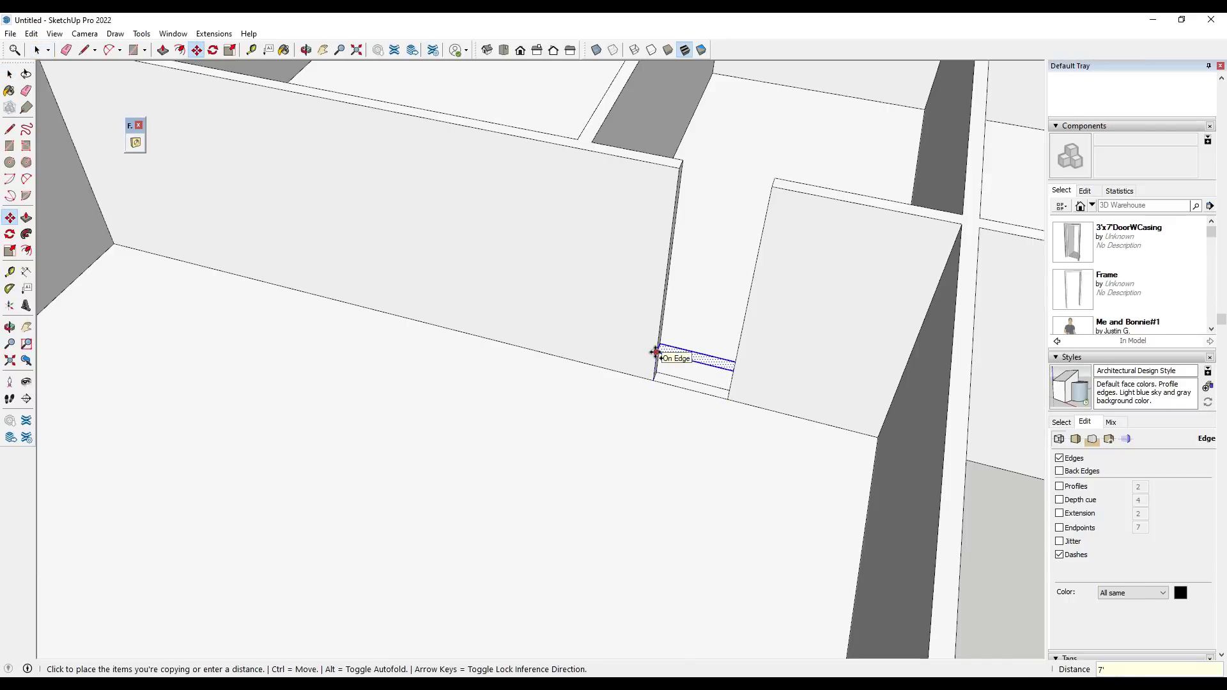
{"action": "key", "text": "Return"}
{"action": "key", "text": "space"}
Pull the copied face flush with the wall top to form the door header.
{"action": "key", "text": "p"}
{"action": "left_click", "coordinate": [712, 251]}
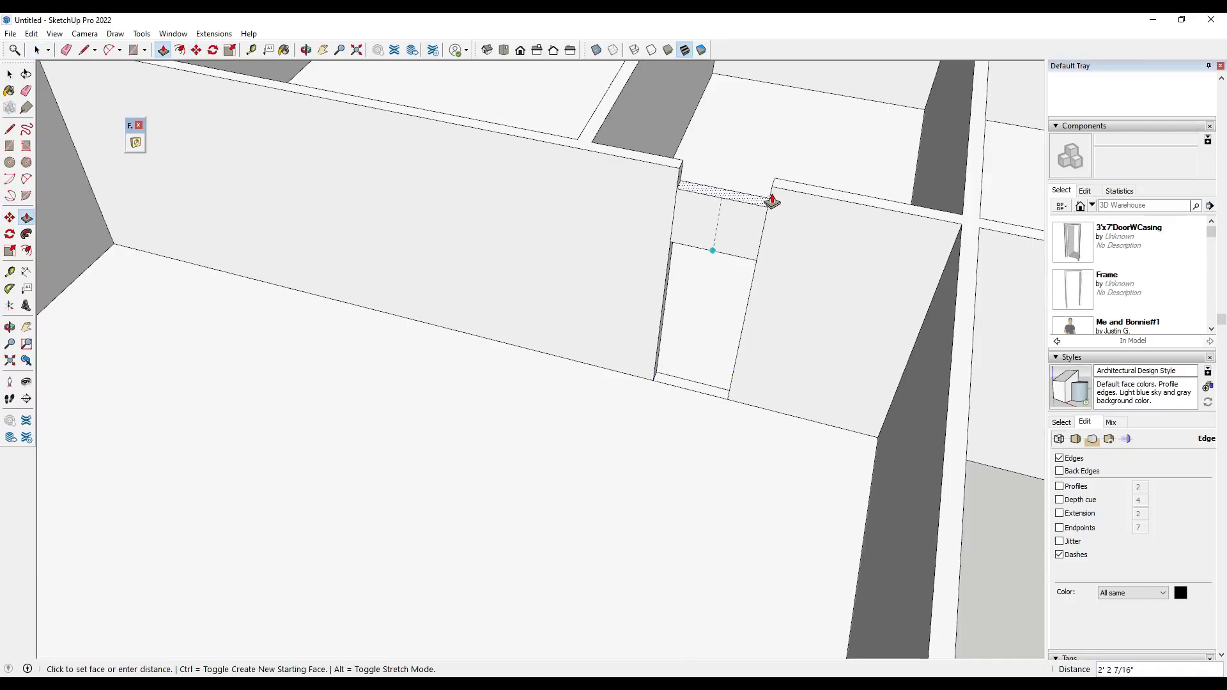
{"action": "left_click", "coordinate": [772, 200]}
{"action": "key", "text": "space"}
{"action": "scroll", "coordinate": [713, 412], "scroll_direction": "down", "scroll_amount": 4}
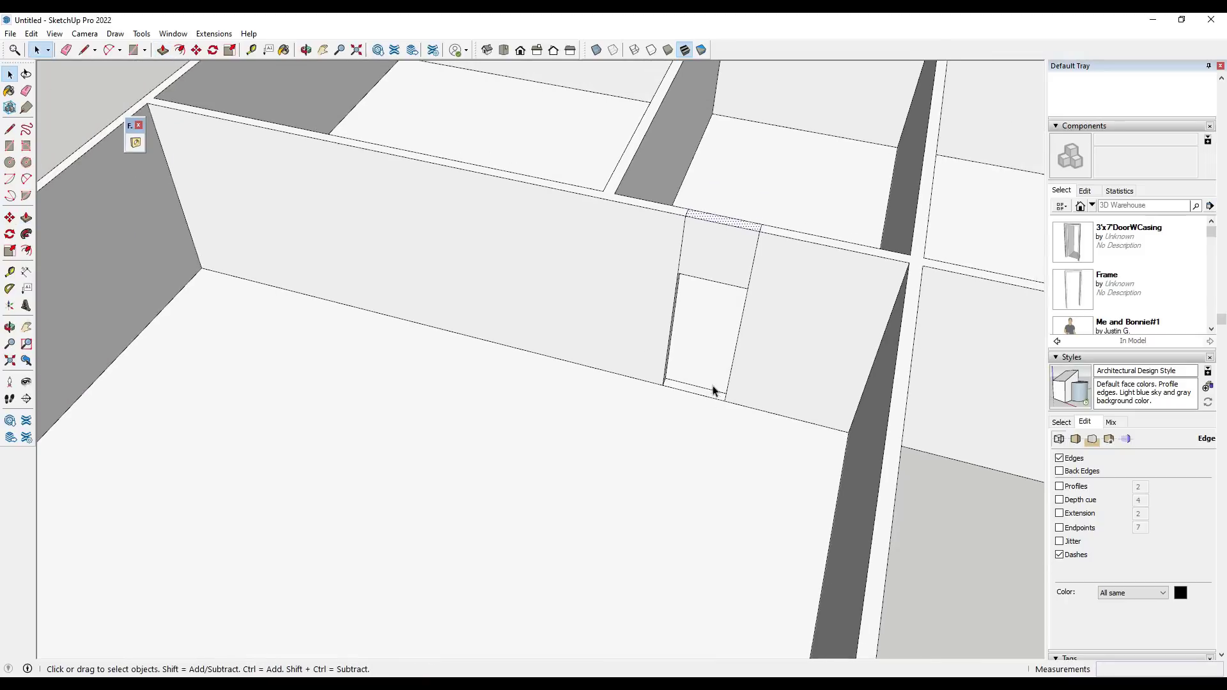
{"action": "scroll", "coordinate": [712, 392], "scroll_direction": "up", "scroll_amount": 3}
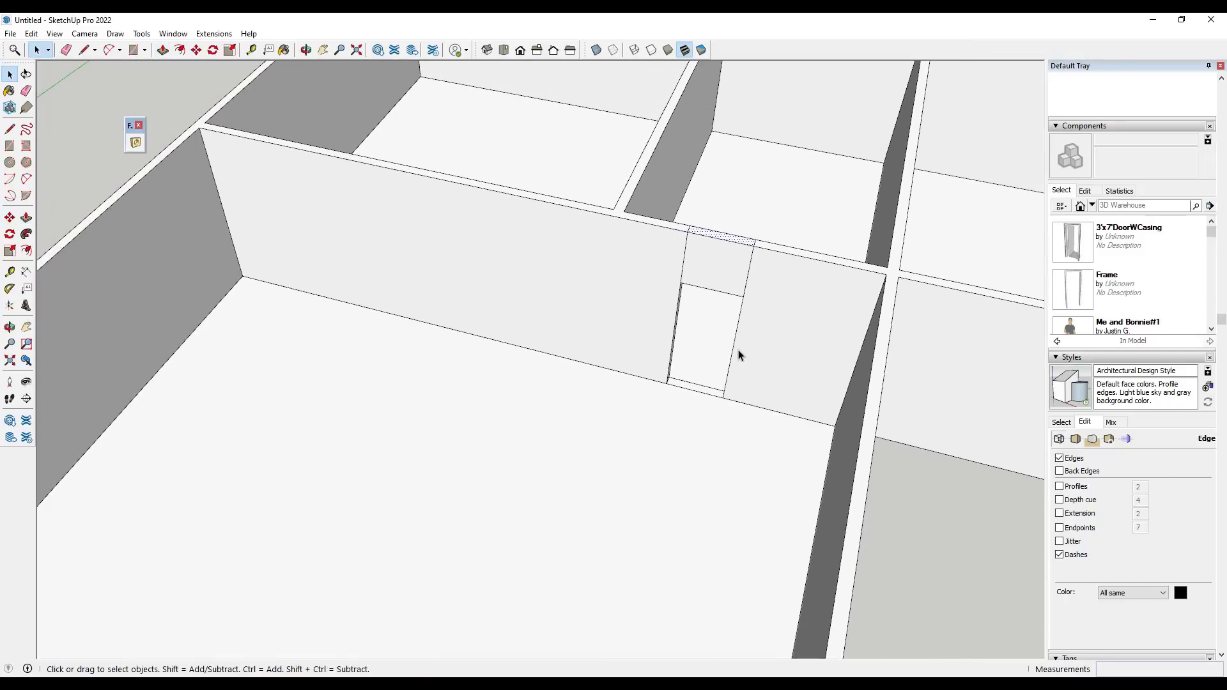
{"action": "scroll", "coordinate": [727, 351], "scroll_direction": "down", "scroll_amount": 3}
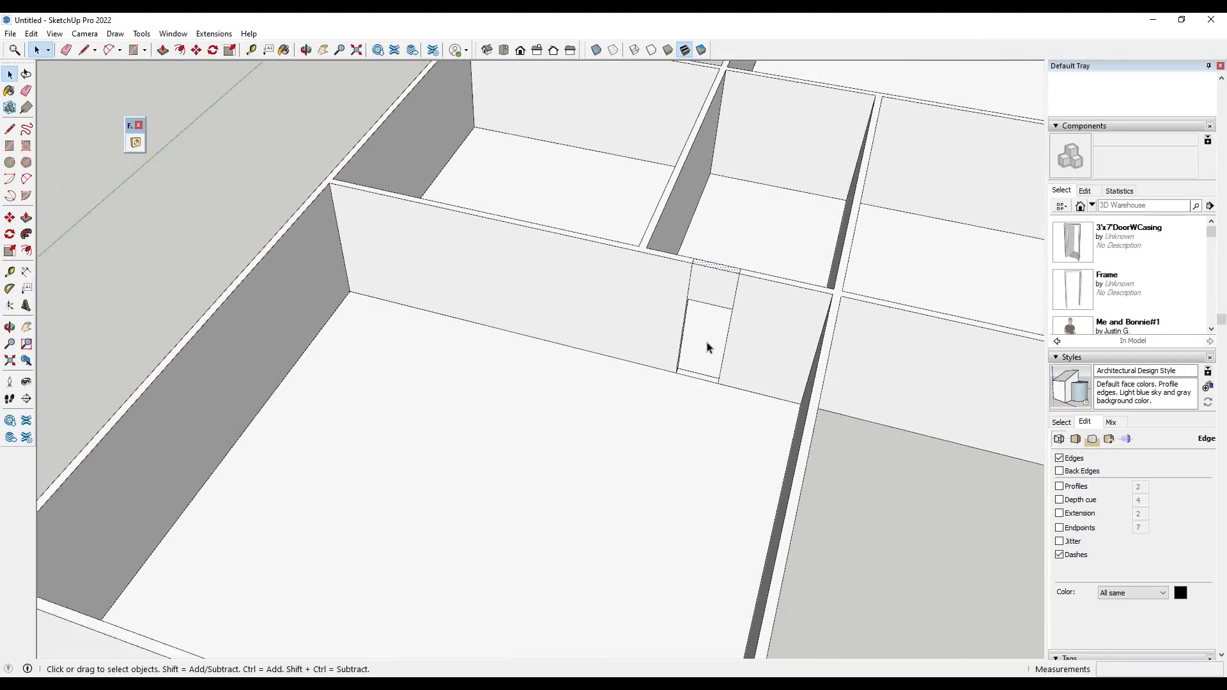
{"action": "middle_click_drag", "start_coordinate": [718, 329], "coordinate": [478, 325]}
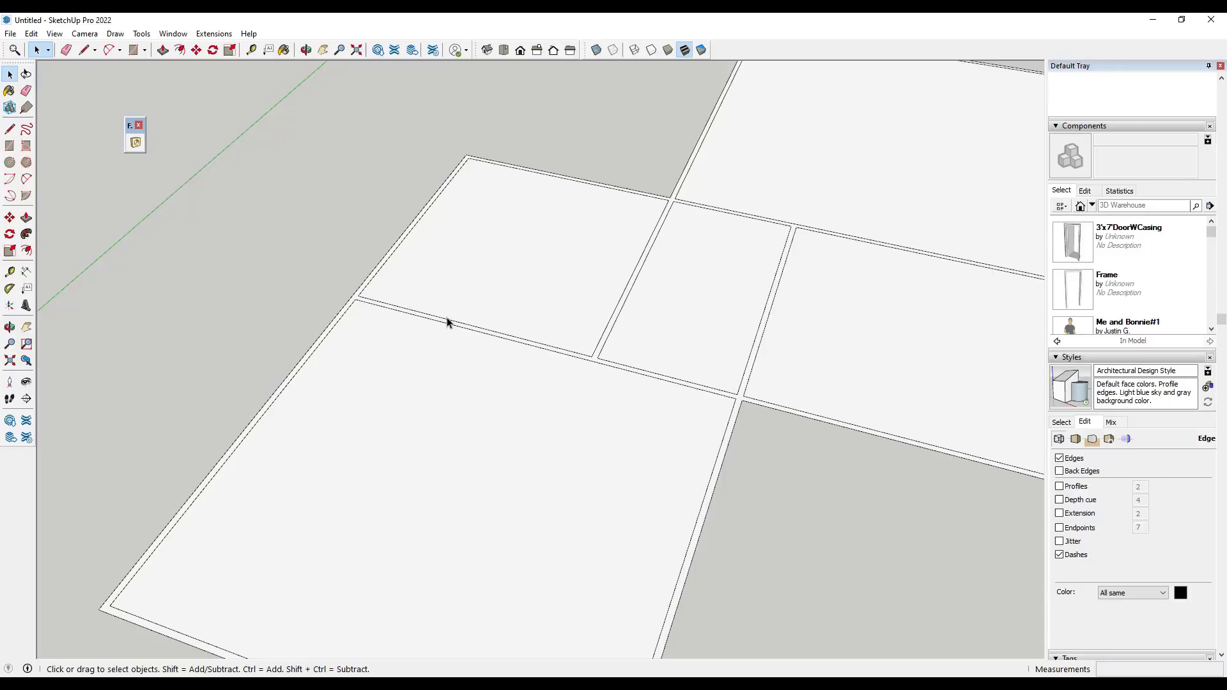
Place Tape Measure guides at 10 ft, 7' and 3' offsets from the room edges.
{"action": "left_click", "coordinate": [9, 272]}
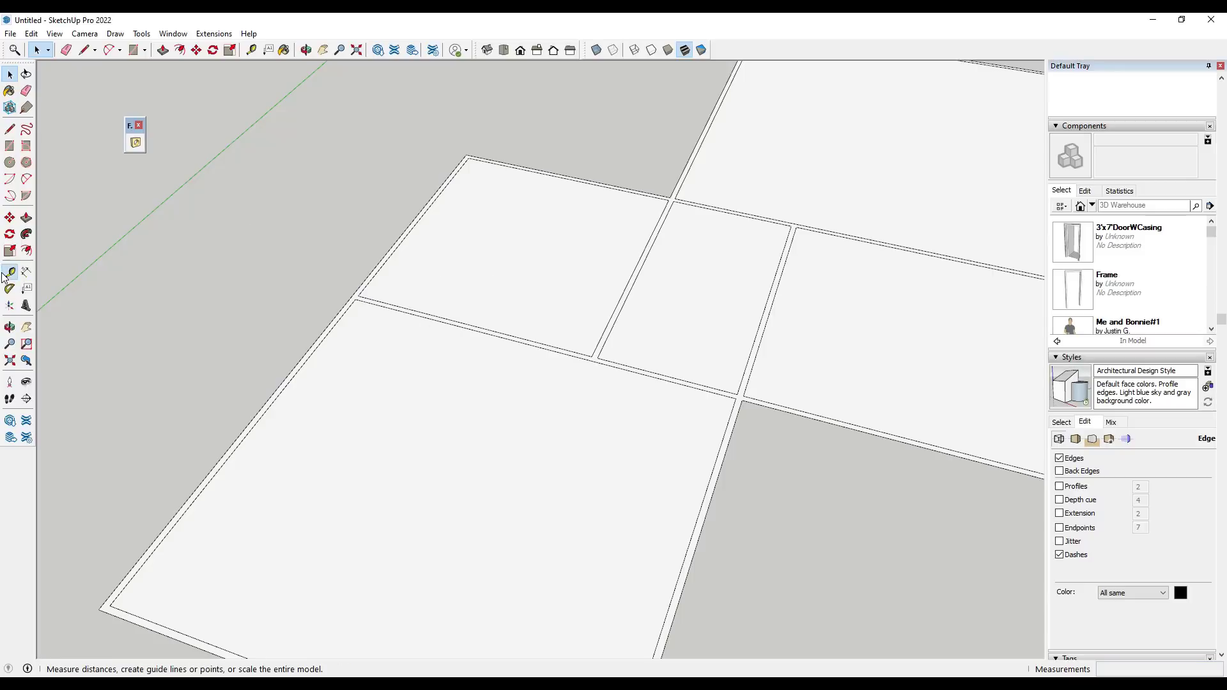
{"action": "left_click", "coordinate": [390, 257]}
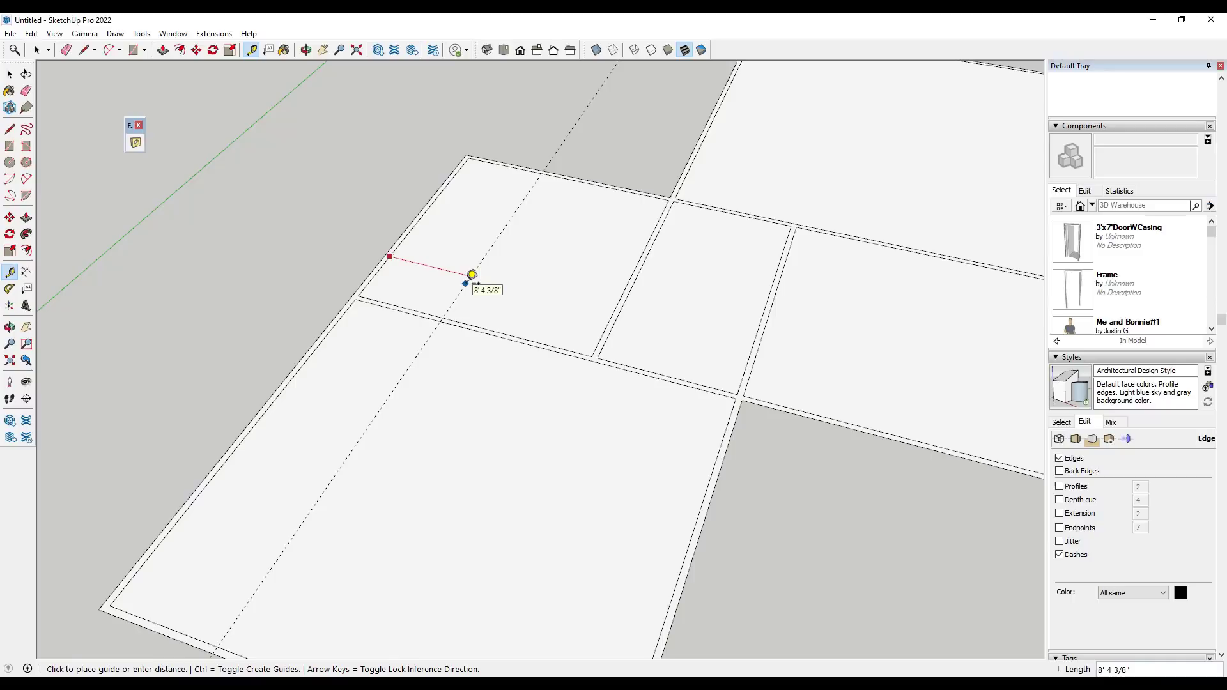
{"action": "type", "text": "10"}
{"action": "key", "text": "Return"}
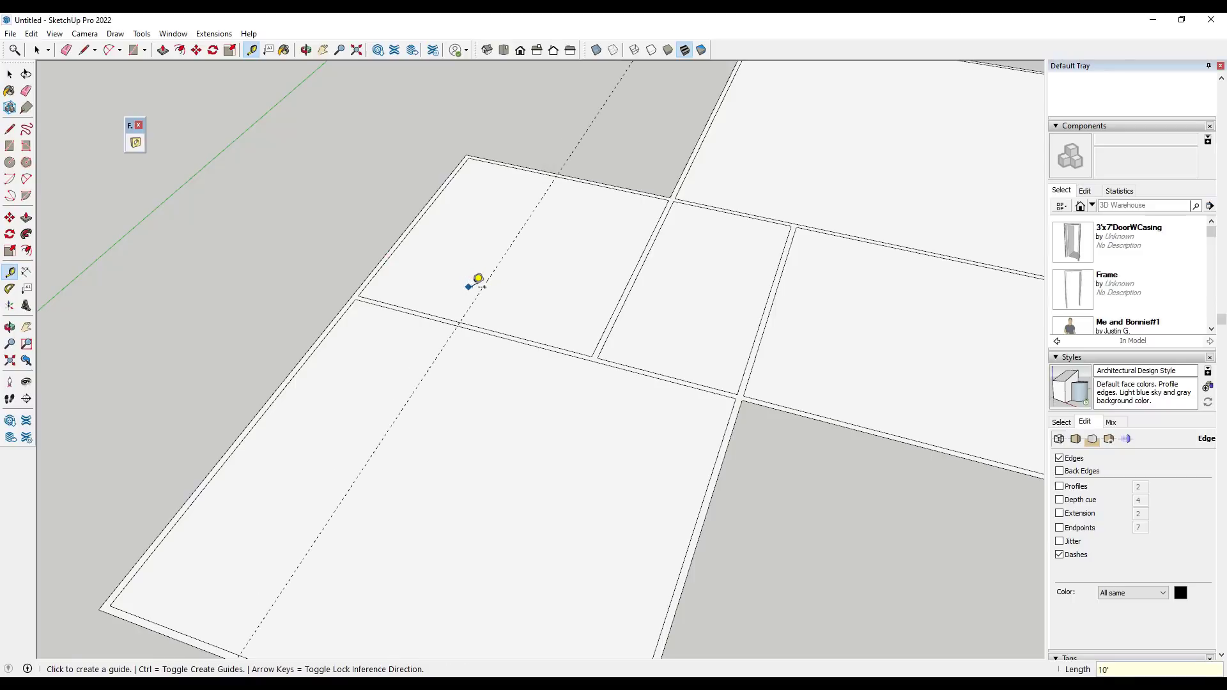
{"action": "left_click", "coordinate": [481, 289]}
{"action": "type", "text": "7'"}
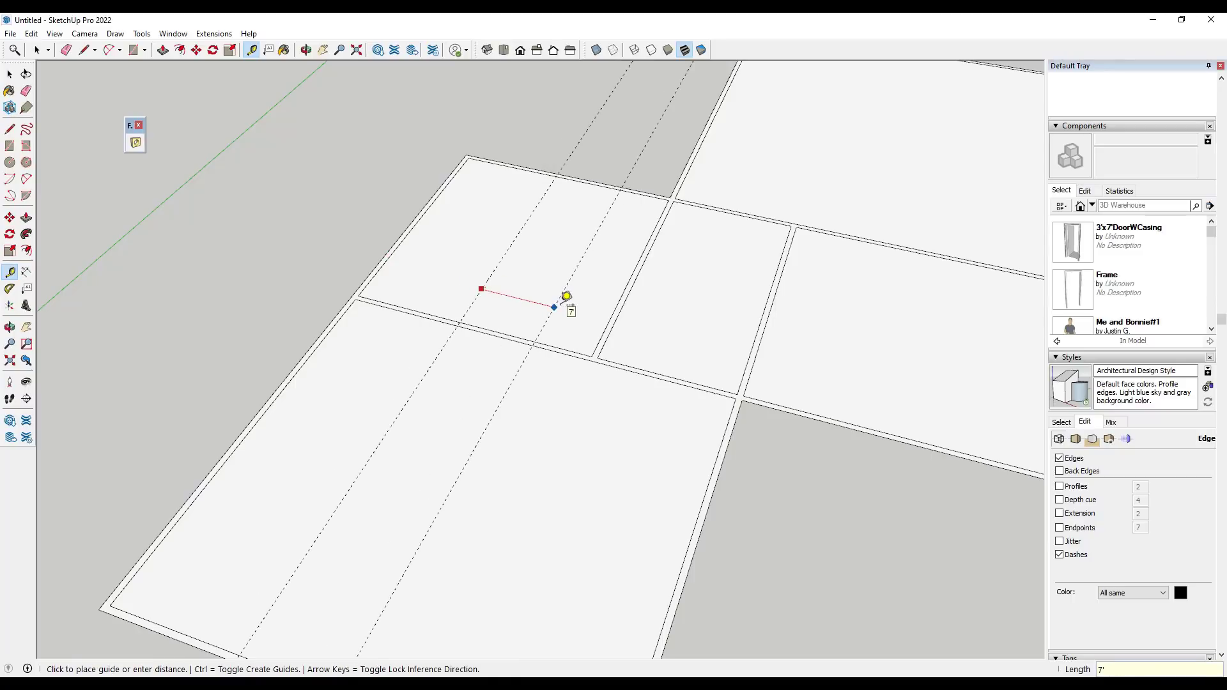
{"action": "key", "text": "Return"}
{"action": "left_click", "coordinate": [640, 347]}
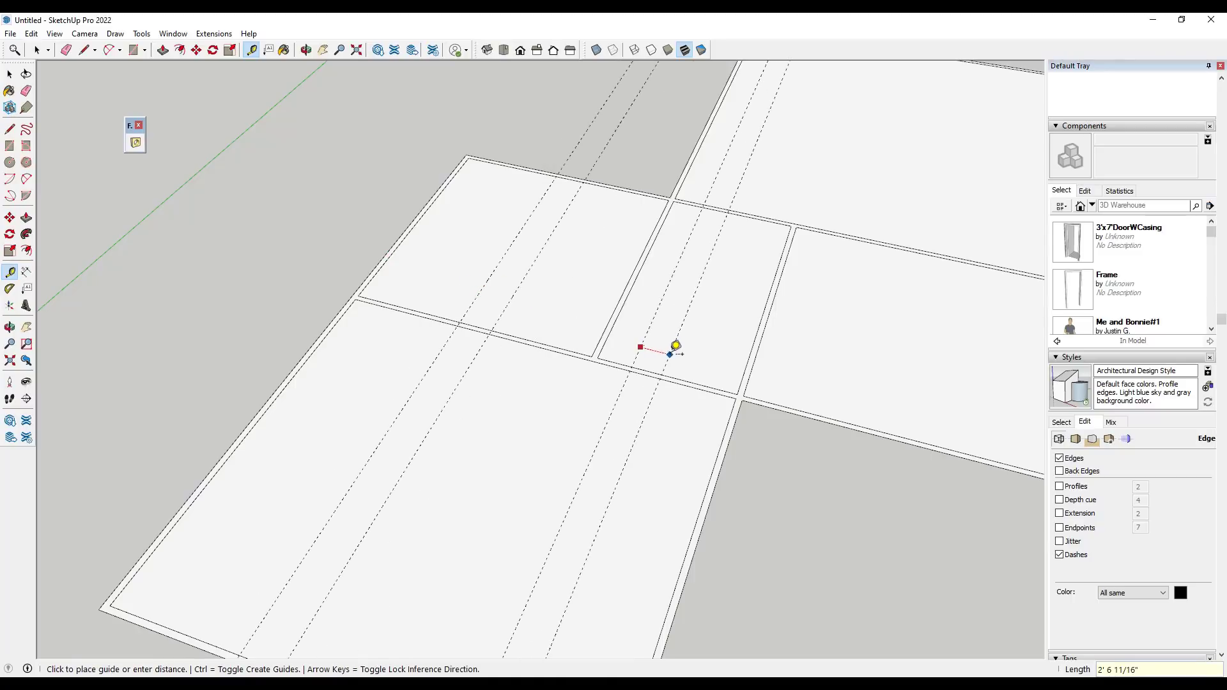
{"action": "type", "text": "3"}
{"action": "key", "text": "Return"}
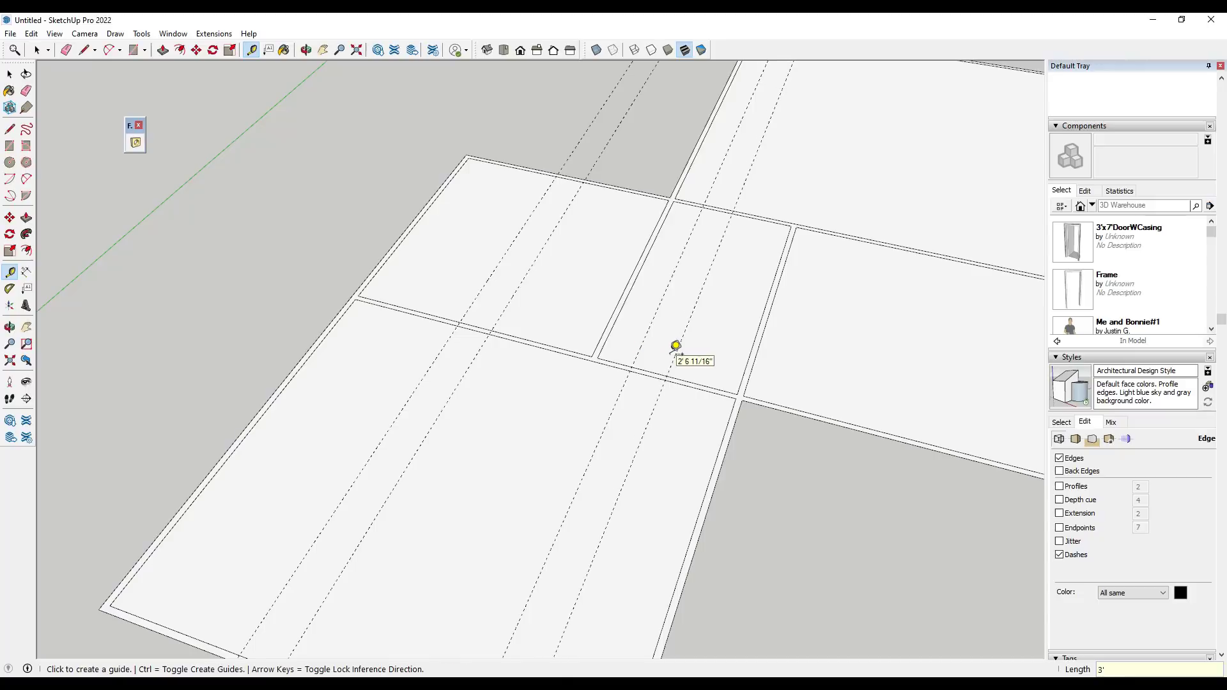
Add a 7' guide line offset from the lower wall edge.
{"action": "scroll", "coordinate": [773, 370], "scroll_direction": "down", "scroll_amount": 3}
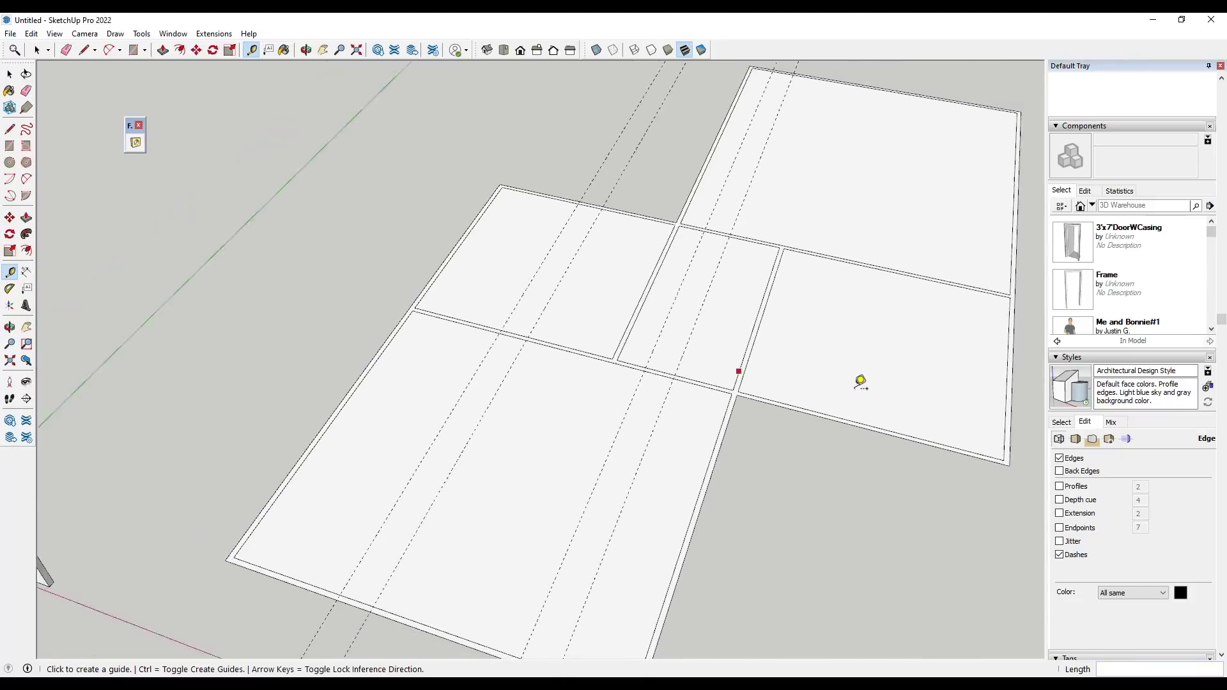
{"action": "scroll", "coordinate": [781, 384], "scroll_direction": "up", "scroll_amount": 3}
{"action": "left_click", "coordinate": [765, 406]}
{"action": "key", "text": "space"}
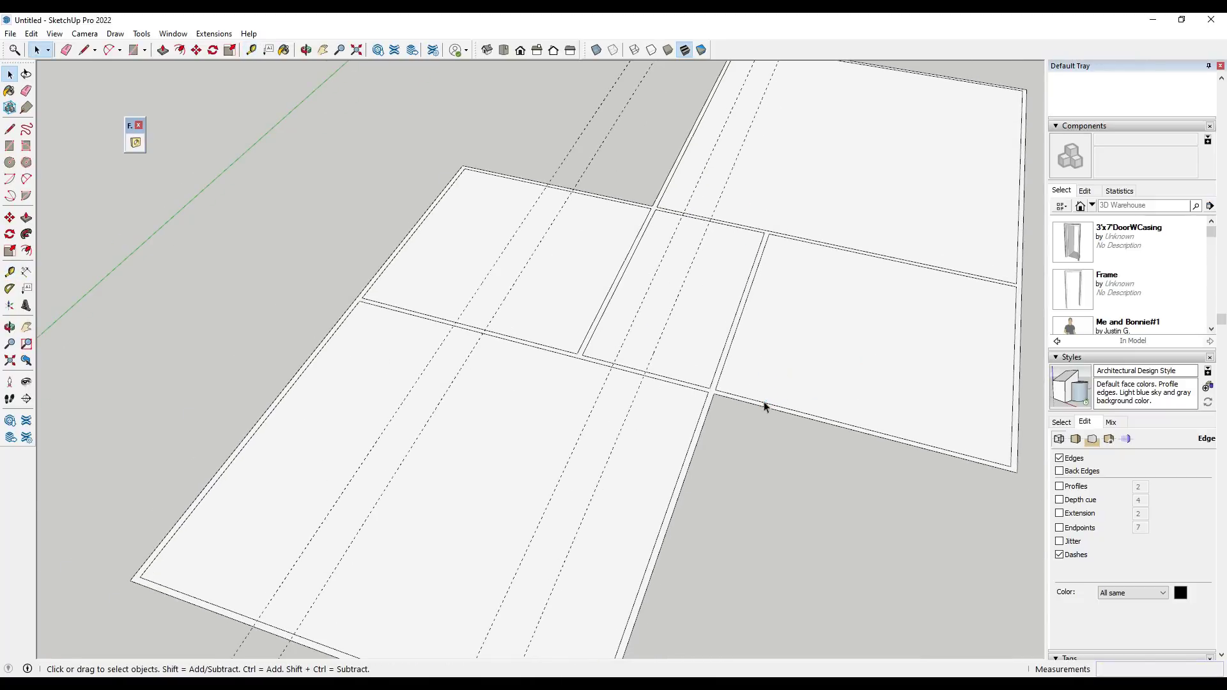
{"action": "left_click", "coordinate": [9, 272]}
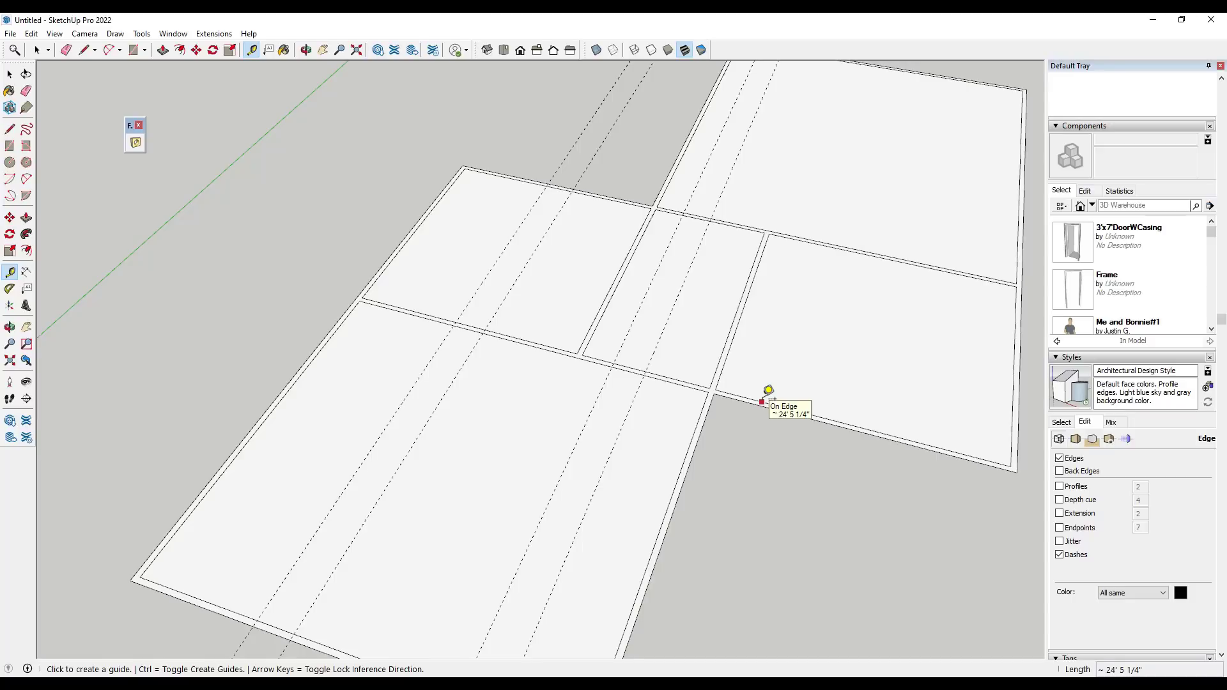
{"action": "left_click", "coordinate": [763, 400]}
{"action": "type", "text": "7'"}
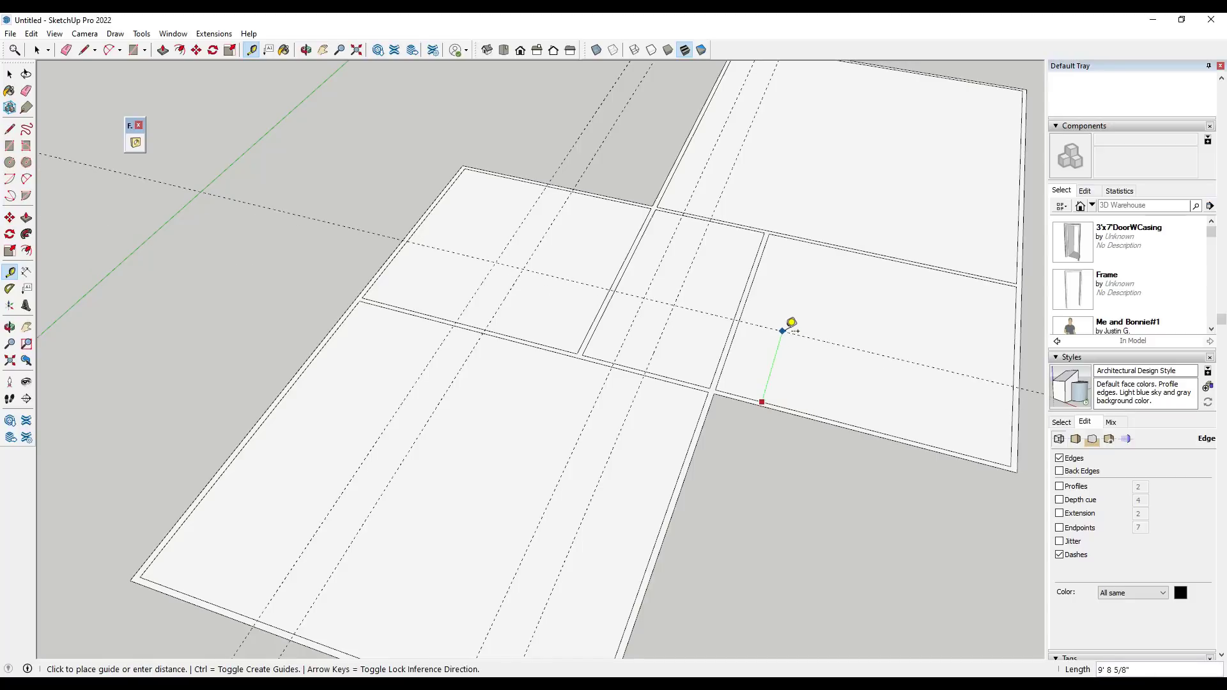
{"action": "left_click", "coordinate": [762, 369]}
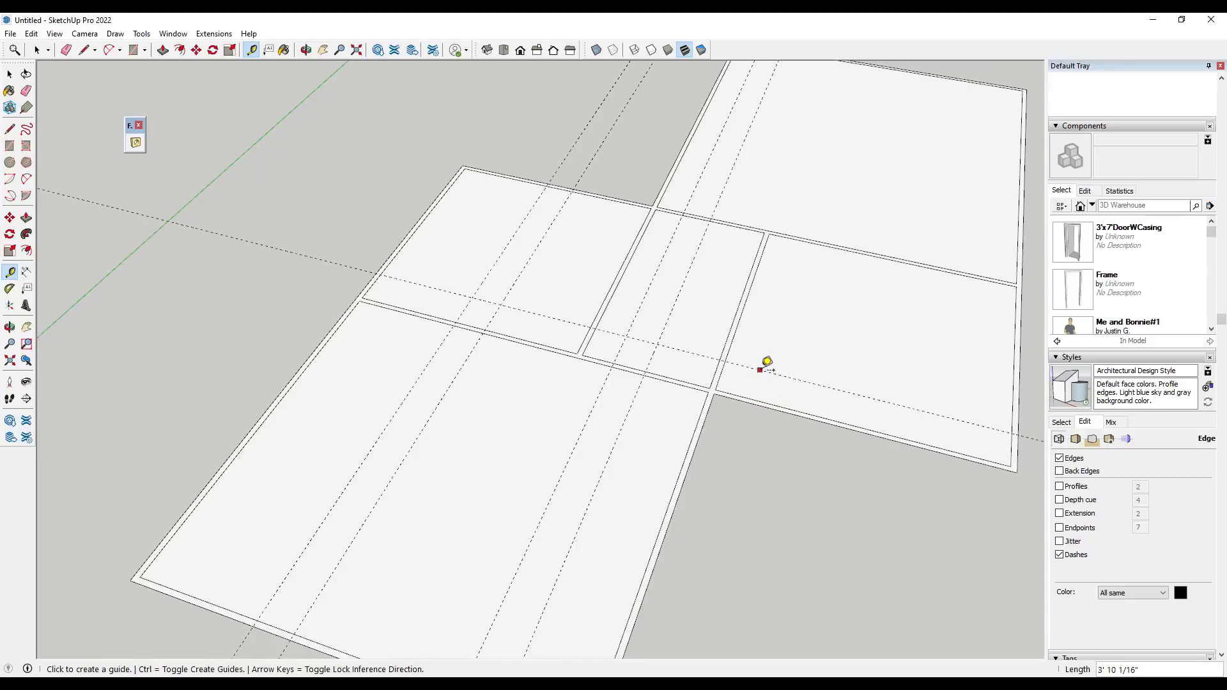
{"action": "left_click", "coordinate": [764, 371]}
{"action": "key", "text": "Return"}
{"action": "scroll", "coordinate": [625, 471], "scroll_direction": "down", "scroll_amount": 5}
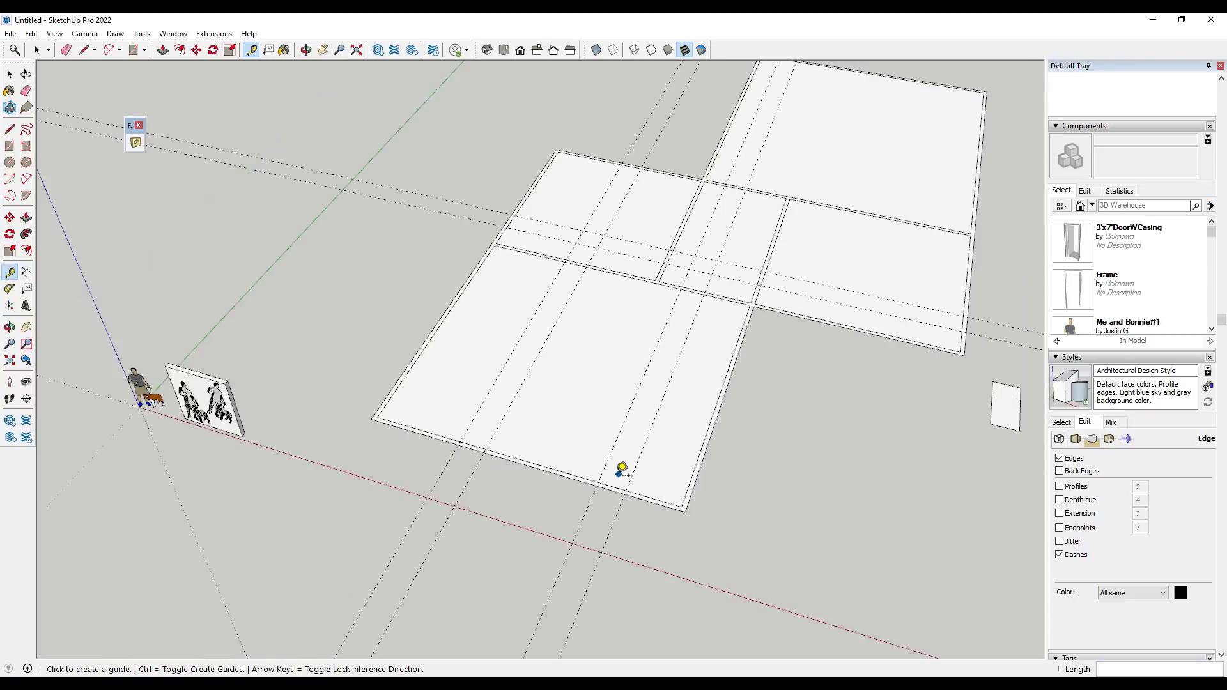
{"action": "scroll", "coordinate": [616, 493], "scroll_direction": "up", "scroll_amount": 1}
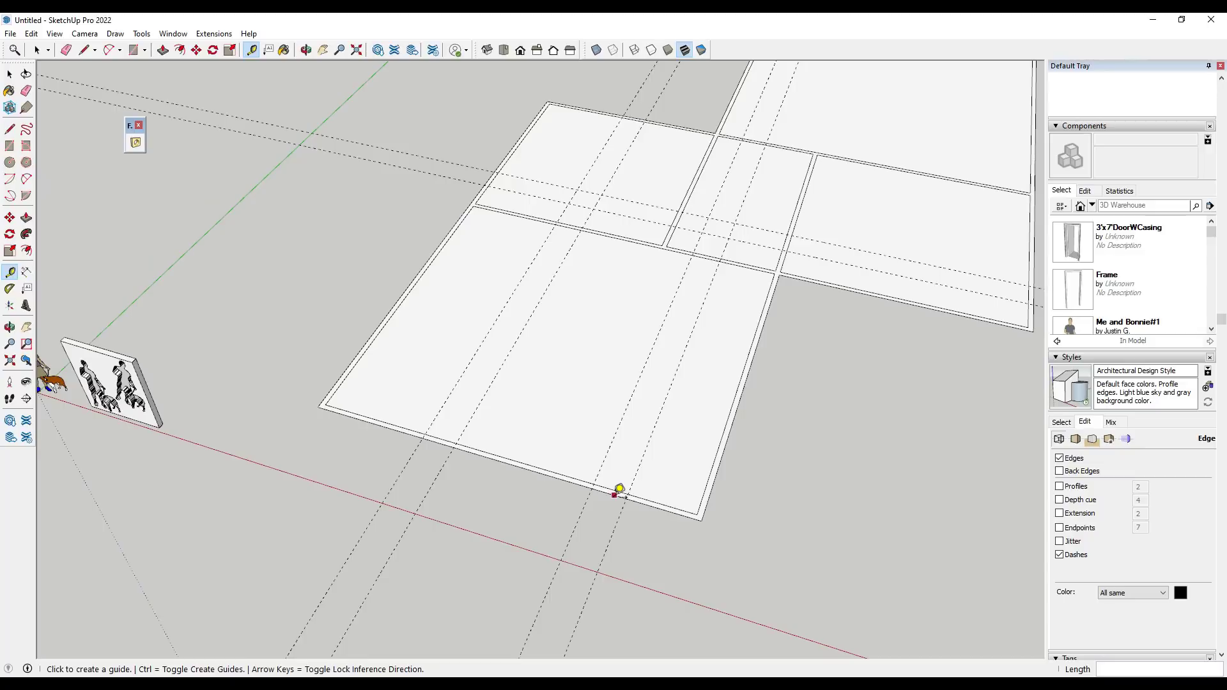
Place a series of guides spaced 4' apart from the large room's bottom edge.
{"action": "left_click", "coordinate": [658, 503]}
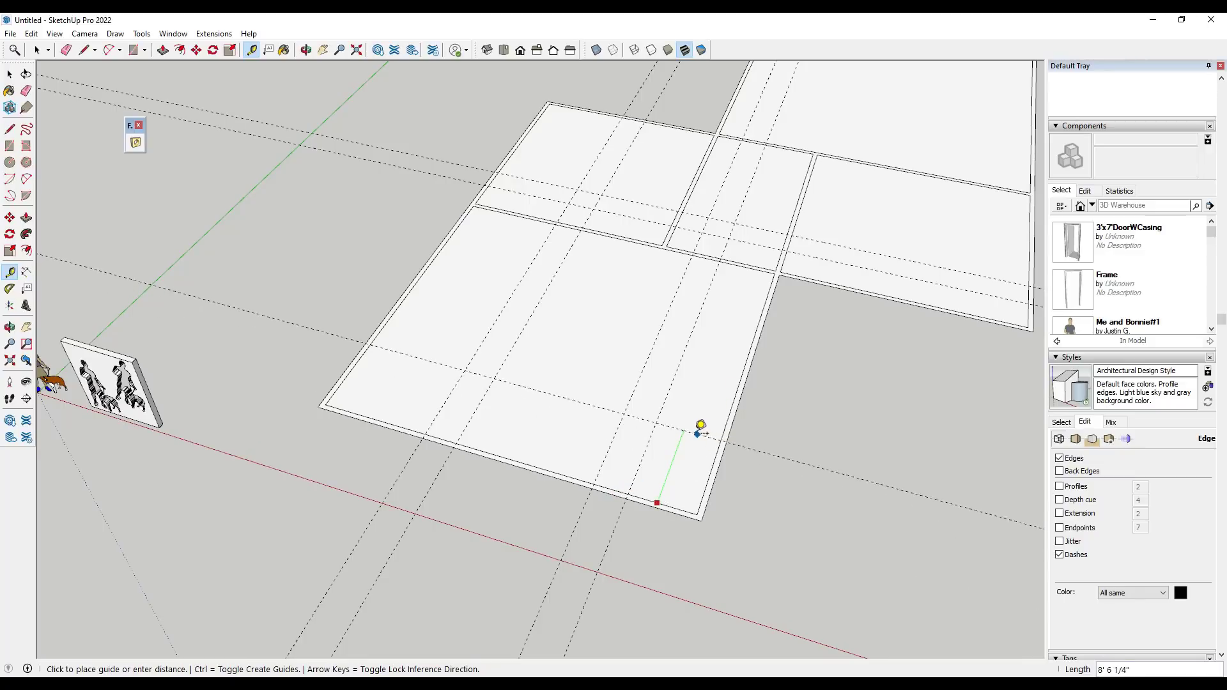
{"action": "left_click", "coordinate": [698, 429]}
{"action": "left_click", "coordinate": [694, 432]}
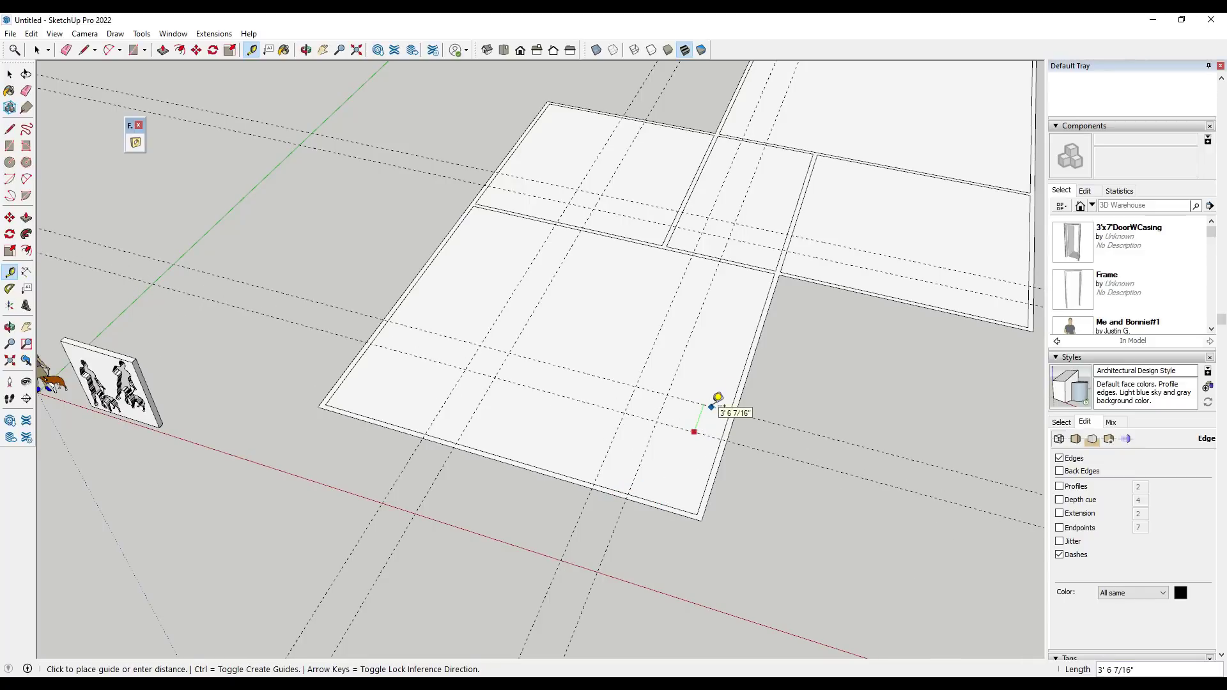
{"action": "type", "text": "4'"}
{"action": "key", "text": "Return"}
{"action": "left_click", "coordinate": [711, 402]}
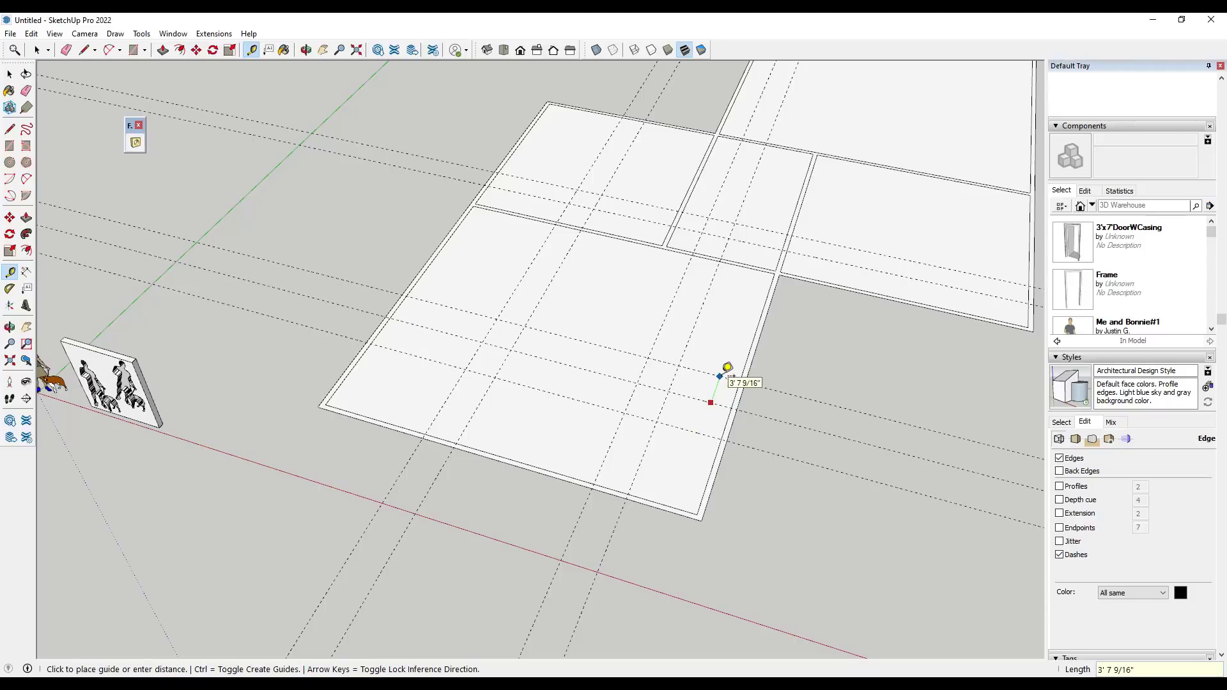
{"action": "type", "text": "4'"}
{"action": "key", "text": "Return"}
{"action": "left_click", "coordinate": [723, 374]}
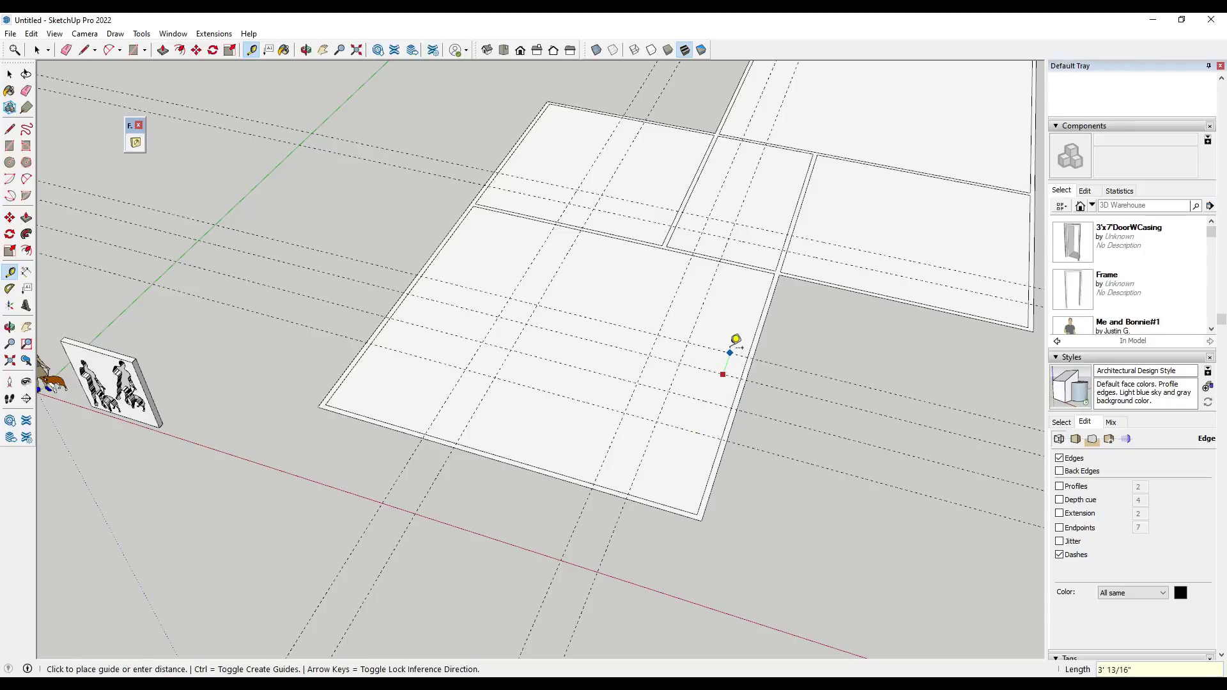
{"action": "type", "text": "4'"}
{"action": "key", "text": "Return"}
{"action": "key", "text": "space"}
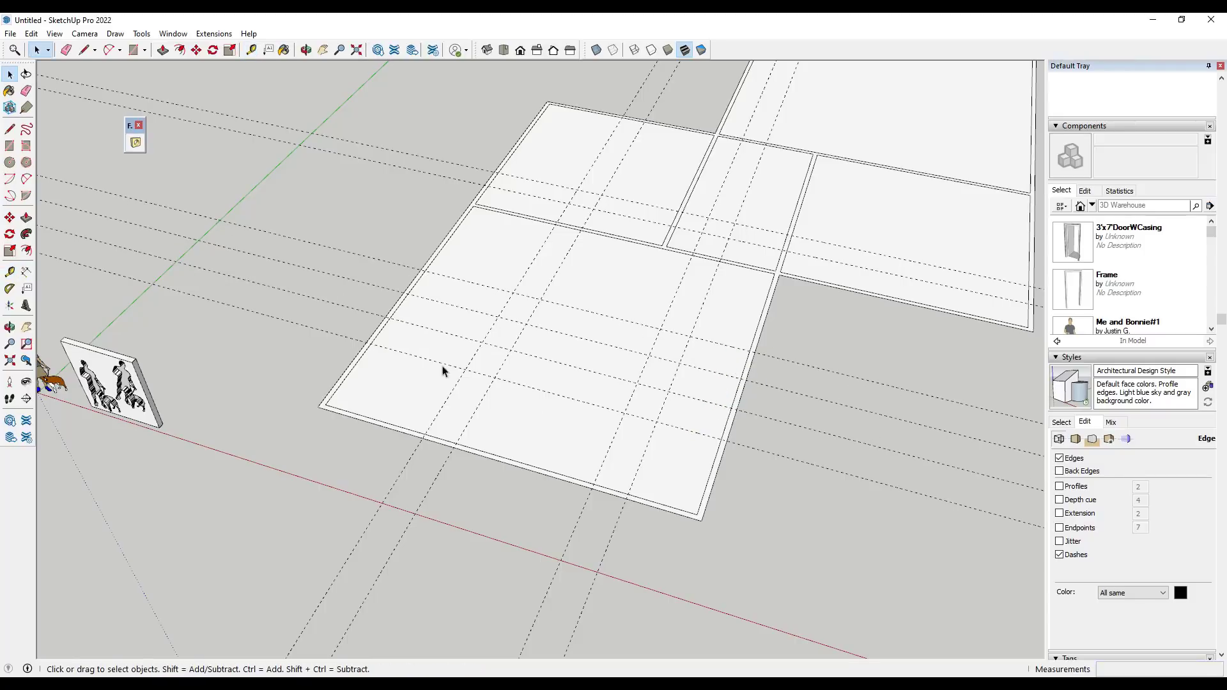
{"action": "scroll", "coordinate": [742, 382], "scroll_direction": "down", "scroll_amount": 3}
{"action": "scroll", "coordinate": [610, 383], "scroll_direction": "up", "scroll_amount": 2}
{"action": "scroll", "coordinate": [582, 348], "scroll_direction": "down", "scroll_amount": 3}
{"action": "scroll", "coordinate": [419, 300], "scroll_direction": "up", "scroll_amount": 3}
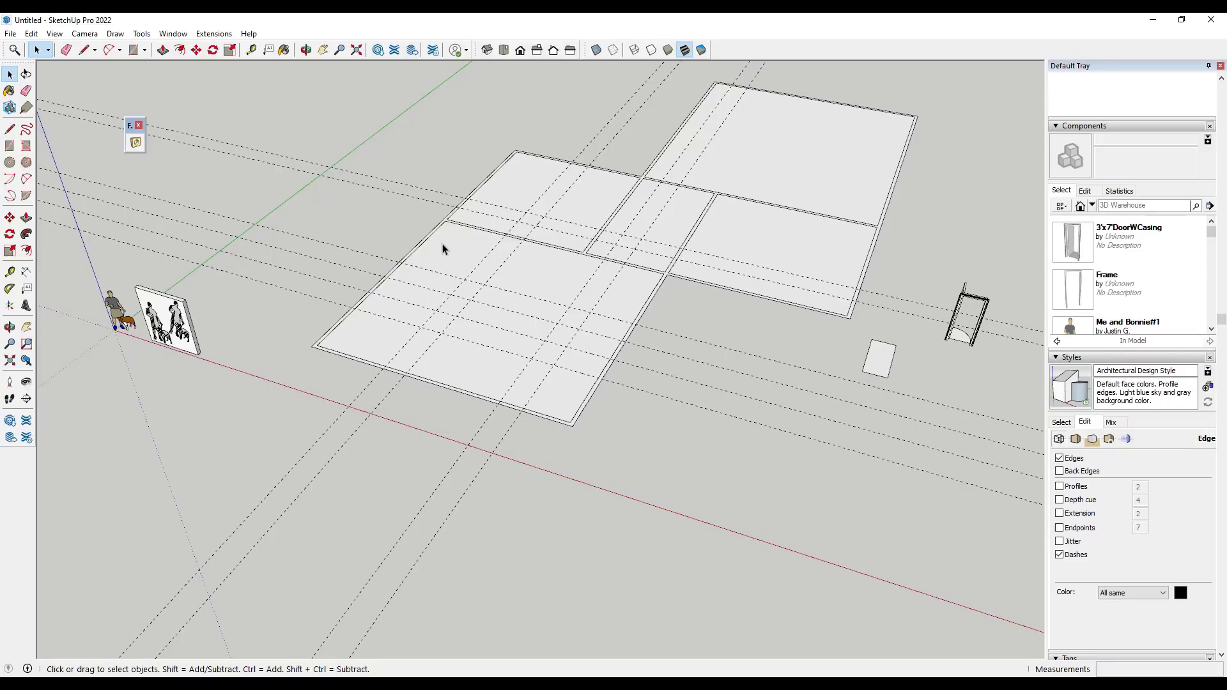
Push/Pull the floor plan face 10' high and orbit around the building.
{"action": "key", "text": "p"}
{"action": "scroll", "coordinate": [396, 265], "scroll_direction": "up", "scroll_amount": 2}
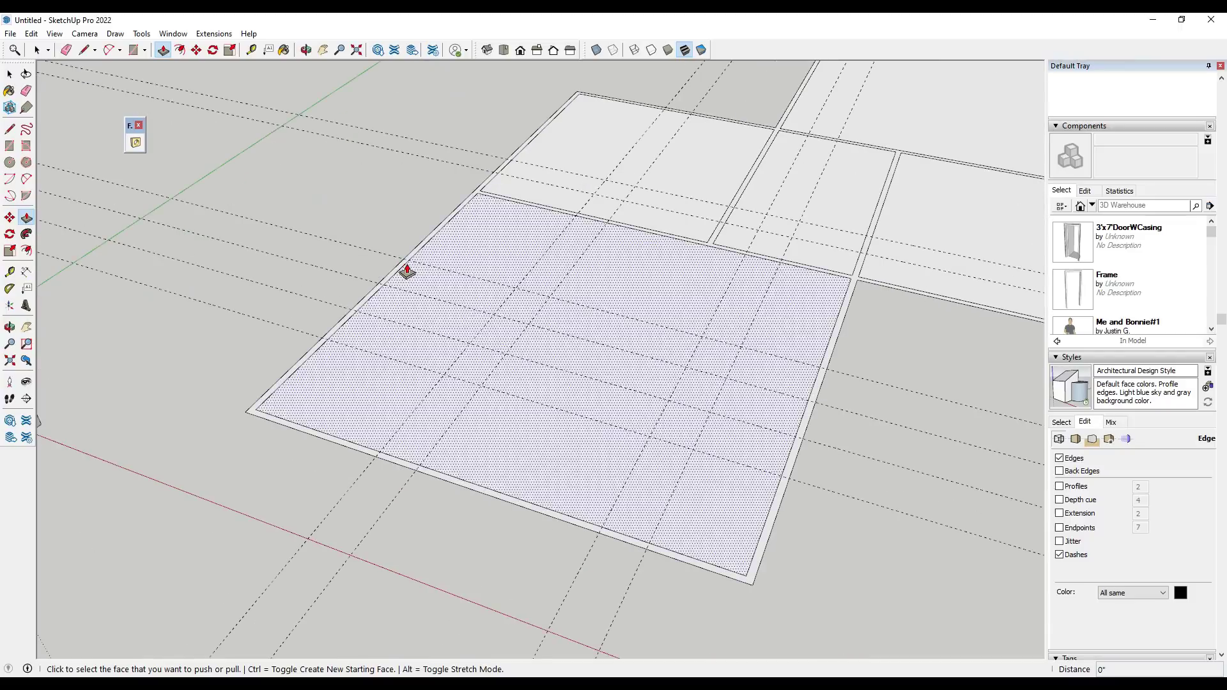
{"action": "left_click", "coordinate": [393, 269]}
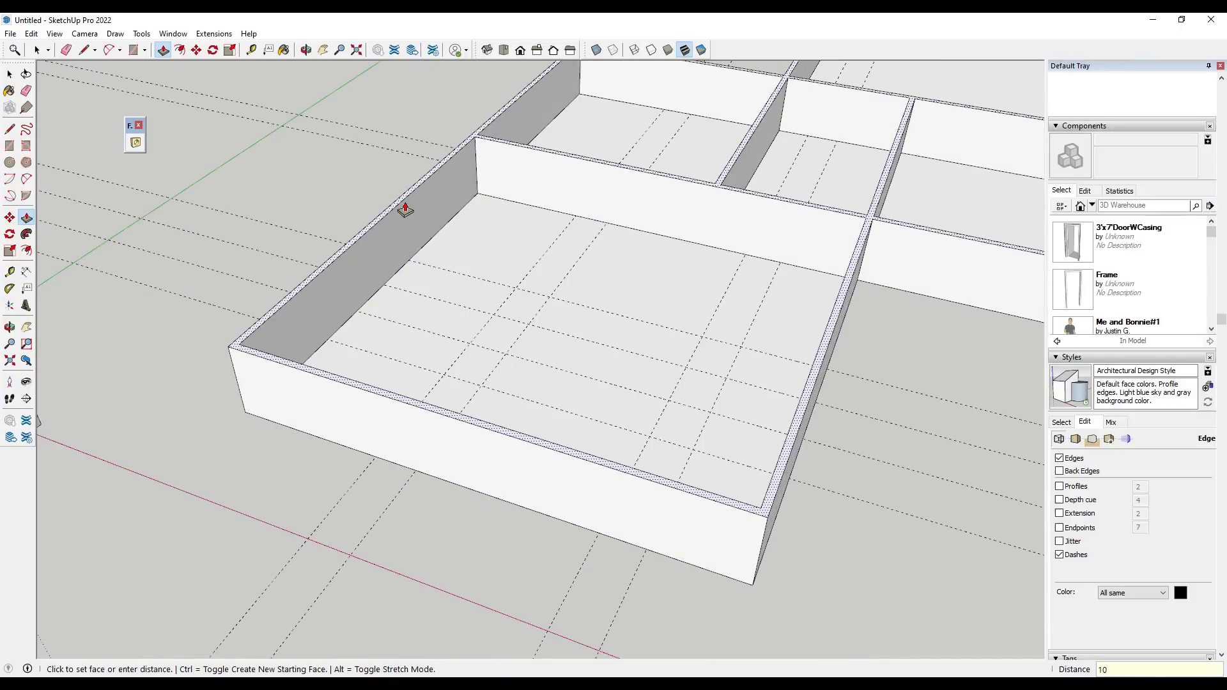
{"action": "key", "text": "Return"}
{"action": "key", "text": "space"}
{"action": "scroll", "coordinate": [479, 269], "scroll_direction": "down", "scroll_amount": 5}
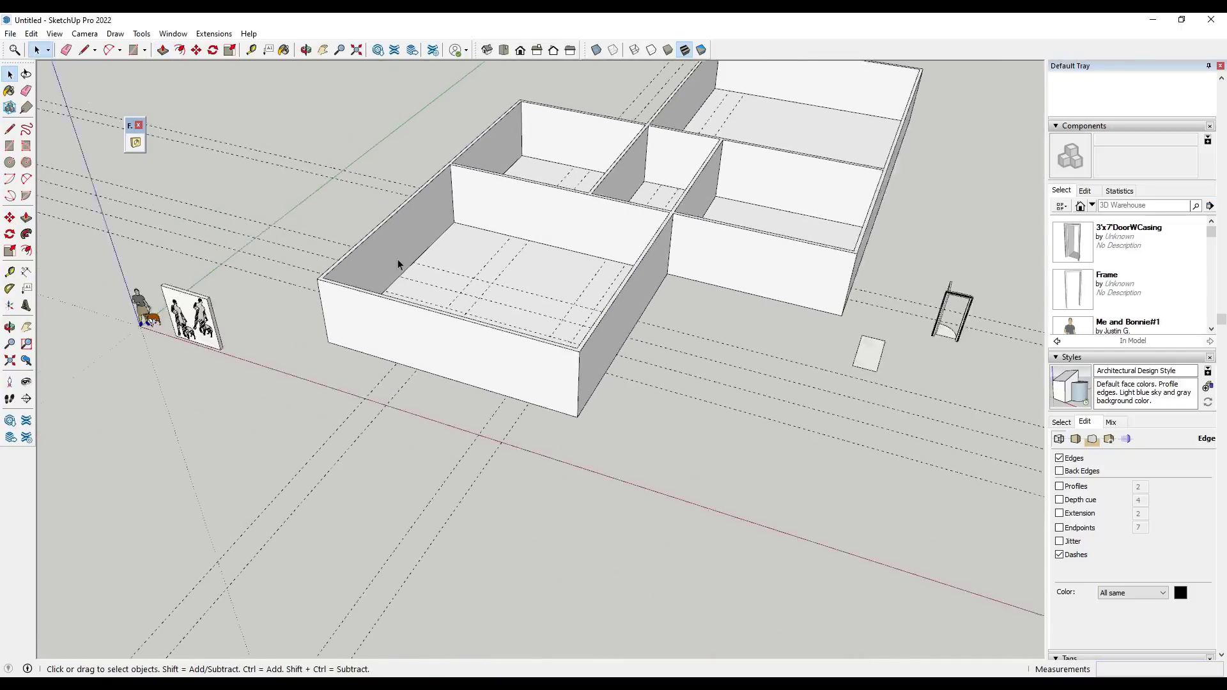
{"action": "scroll", "coordinate": [473, 267], "scroll_direction": "up", "scroll_amount": 3}
{"action": "mouse_move", "coordinate": [473, 267]}
{"action": "middle_mouse_down"}
{"action": "mouse_move", "coordinate": [493, 286]}
{"action": "mouse_move", "coordinate": [482, 271]}
{"action": "middle_mouse_up"}
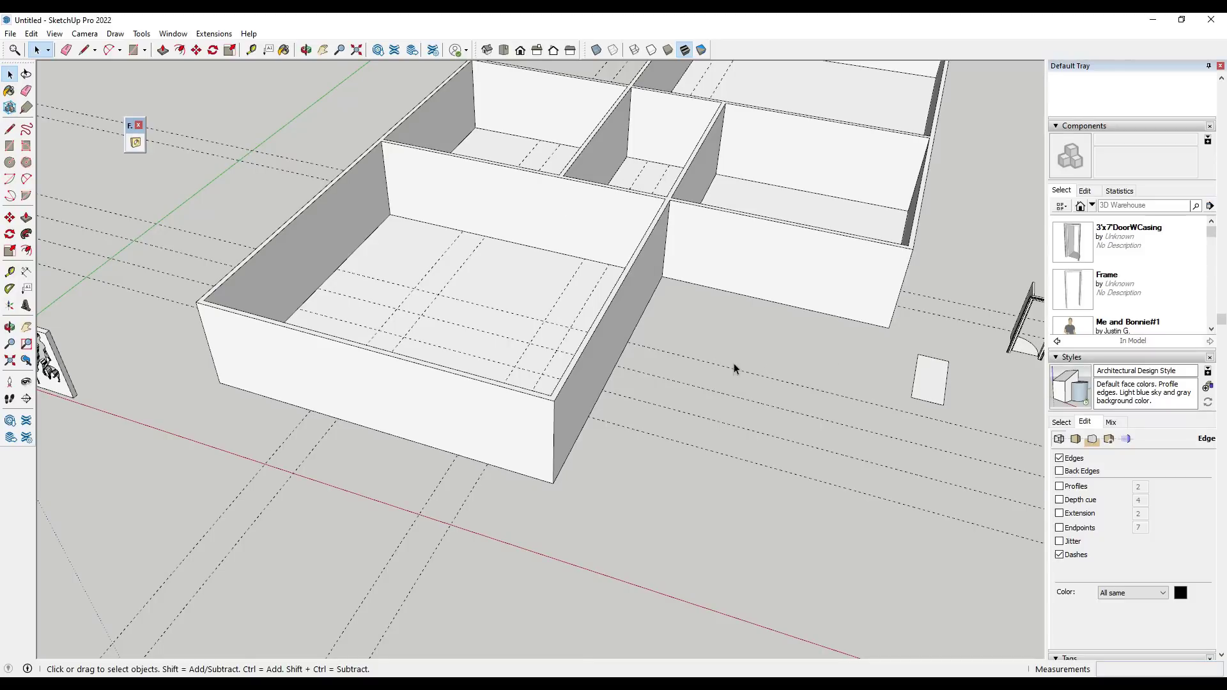
{"action": "scroll", "coordinate": [953, 393], "scroll_direction": "up", "scroll_amount": 8}
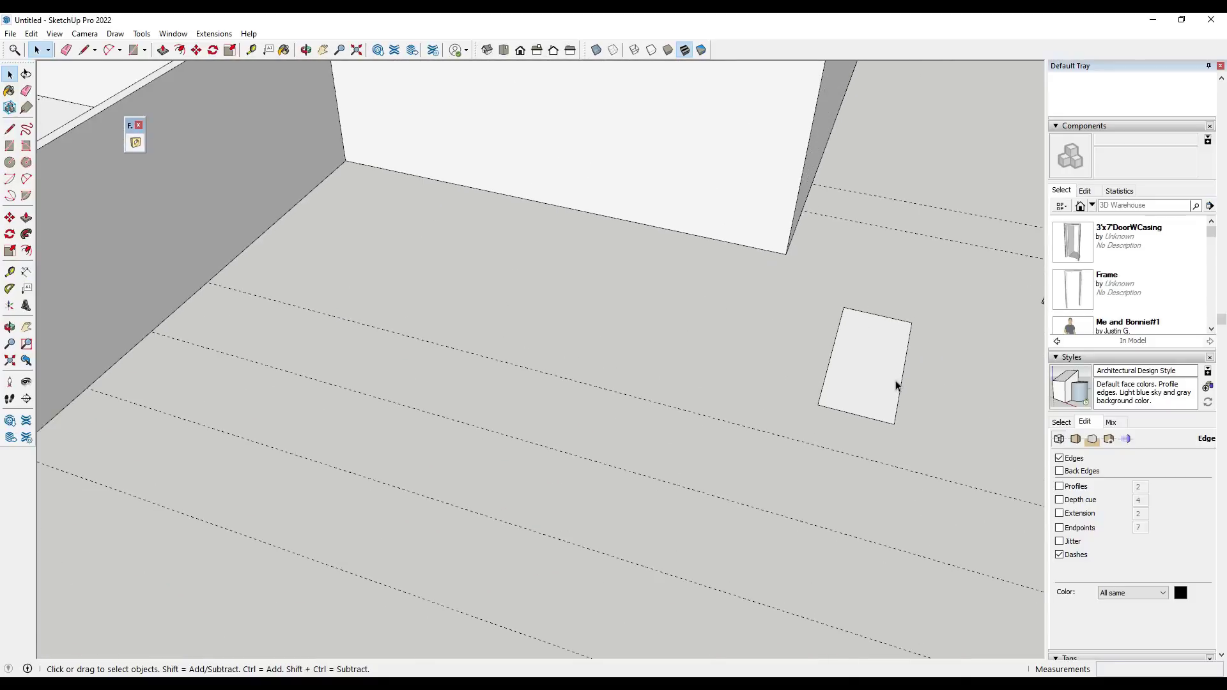
Select the small ground rectangle and measure its side with the Tape Measure.
{"action": "left_click", "coordinate": [871, 371]}
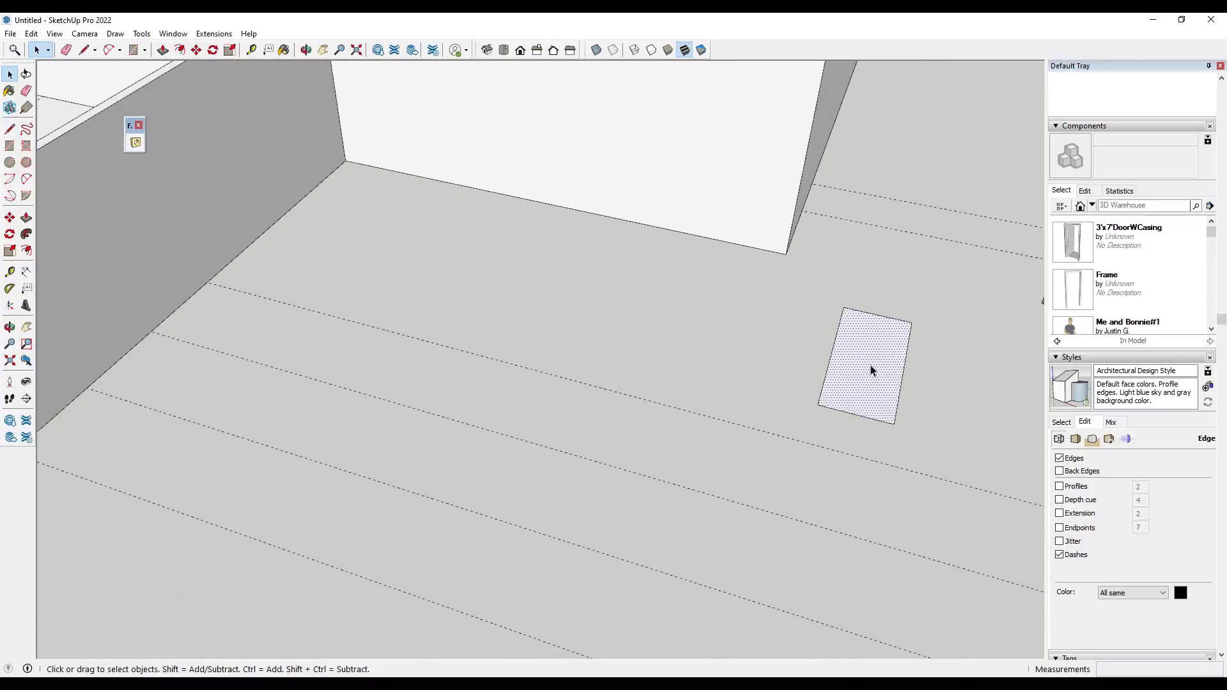
{"action": "left_click", "coordinate": [9, 272]}
{"action": "left_click", "coordinate": [844, 307]}
{"action": "scroll", "coordinate": [668, 344], "scroll_direction": "down", "scroll_amount": 3}
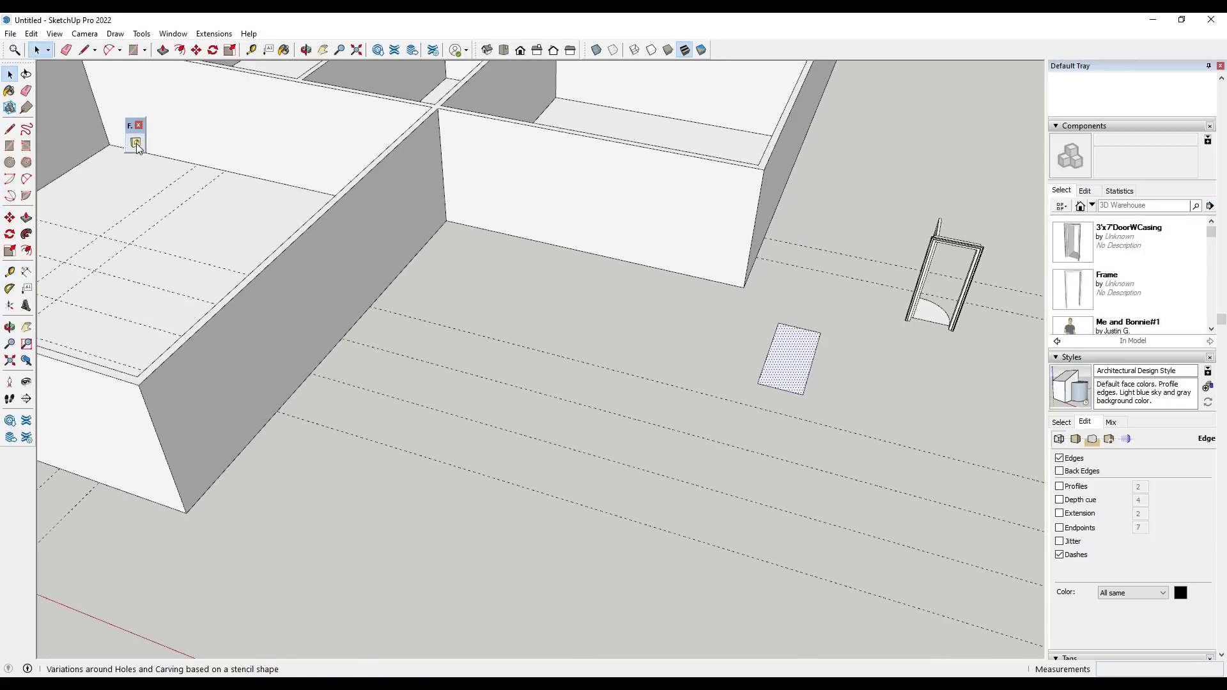
{"action": "scroll", "coordinate": [588, 298], "scroll_direction": "down", "scroll_amount": 2}
{"action": "scroll", "coordinate": [578, 265], "scroll_direction": "down", "scroll_amount": 2}
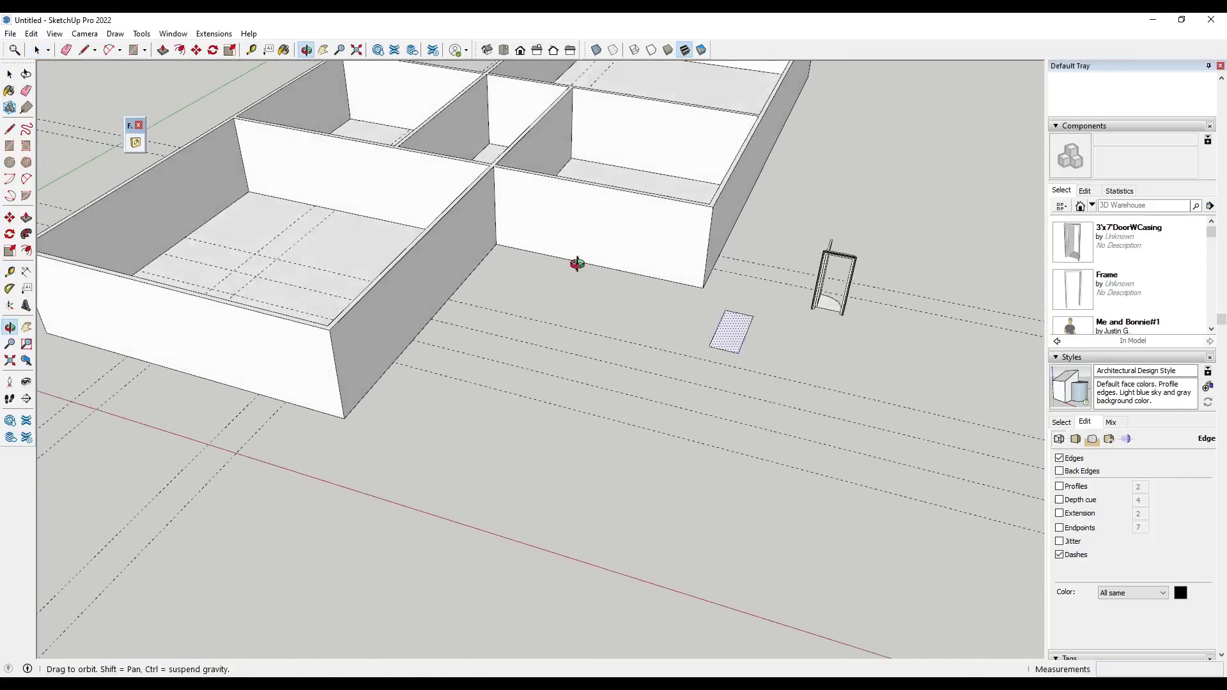
{"action": "scroll", "coordinate": [511, 224], "scroll_direction": "down", "scroll_amount": 3}
{"action": "scroll", "coordinate": [455, 191], "scroll_direction": "up", "scroll_amount": 5}
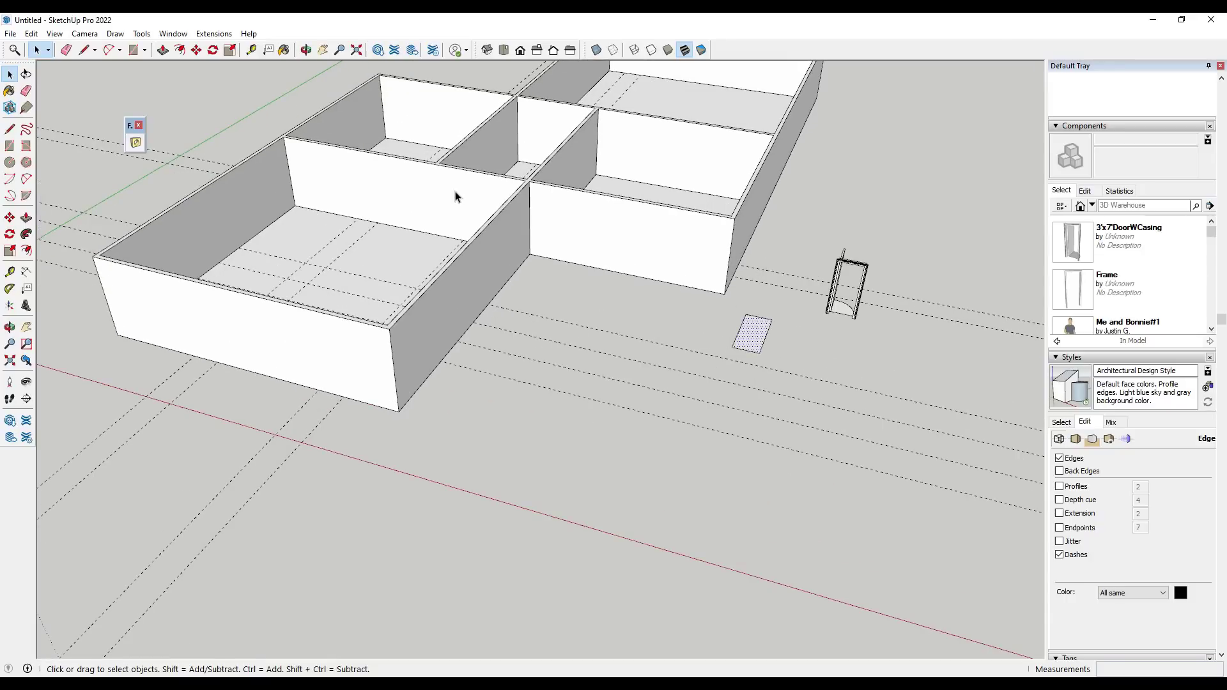
Select all connected walls and floors and make them one group.
{"action": "triple_click", "coordinate": [456, 196]}
{"action": "right_click", "coordinate": [456, 191]}
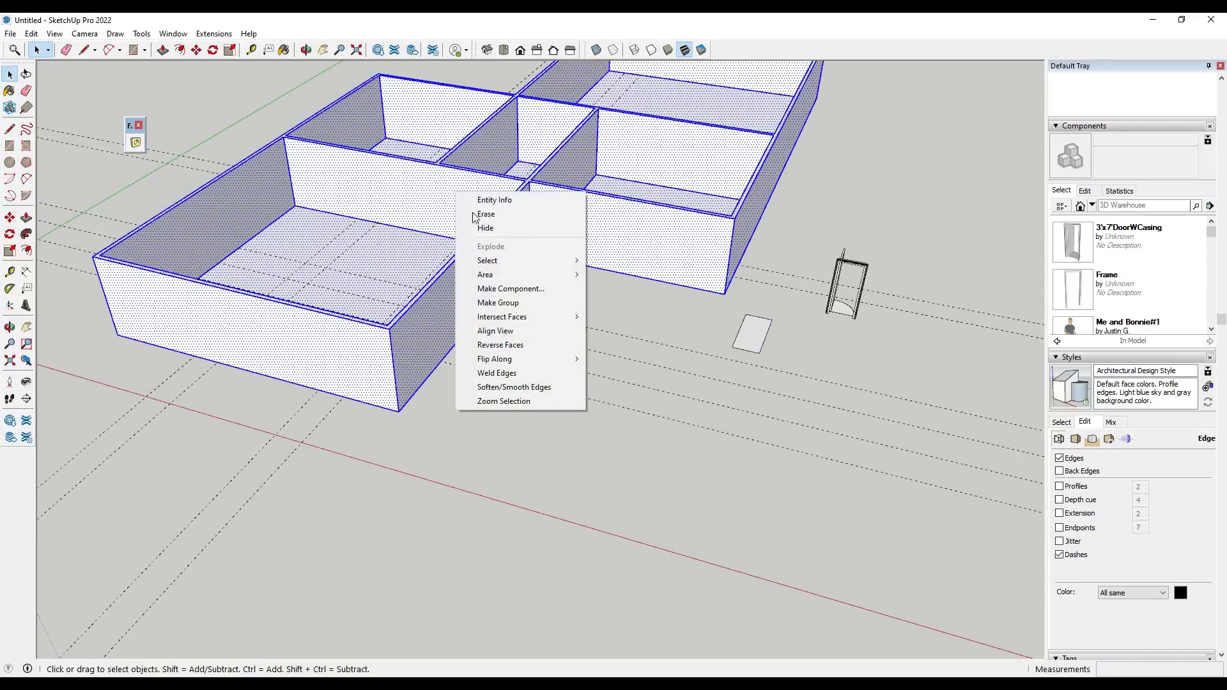
{"action": "left_click", "coordinate": [519, 303]}
{"action": "scroll", "coordinate": [469, 205], "scroll_direction": "up", "scroll_amount": 2}
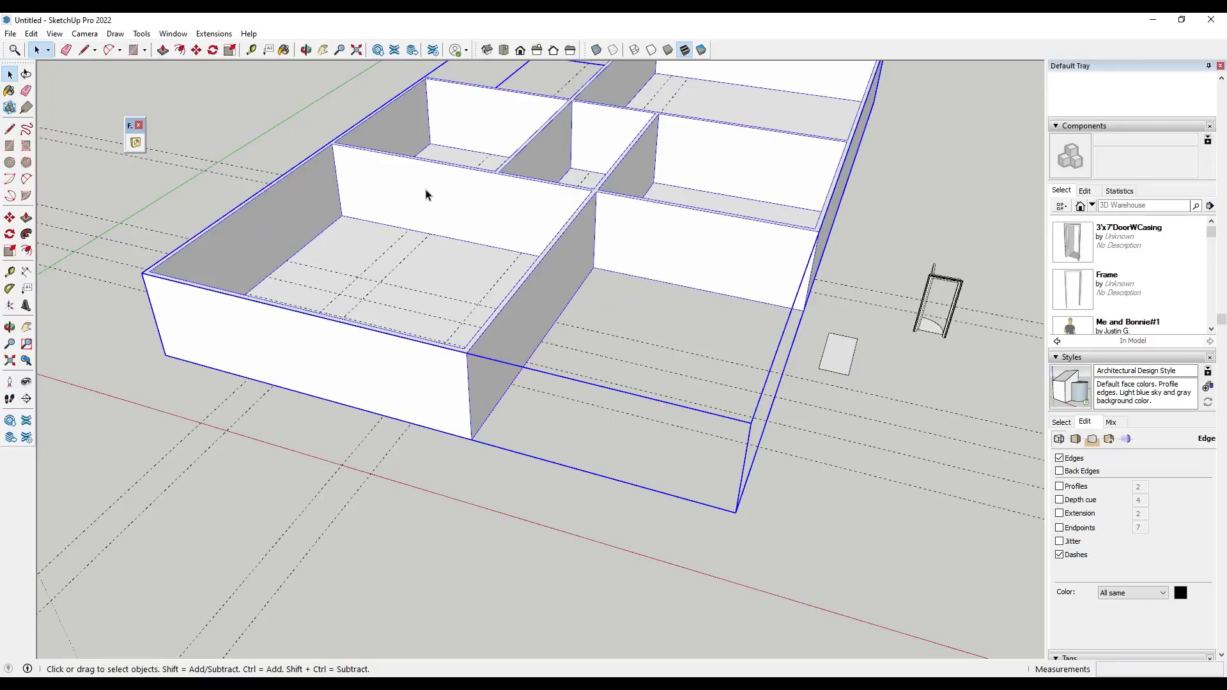
Activate the VisuHole Stencil tool and start Pick Stencil.
{"action": "left_click", "coordinate": [135, 144]}
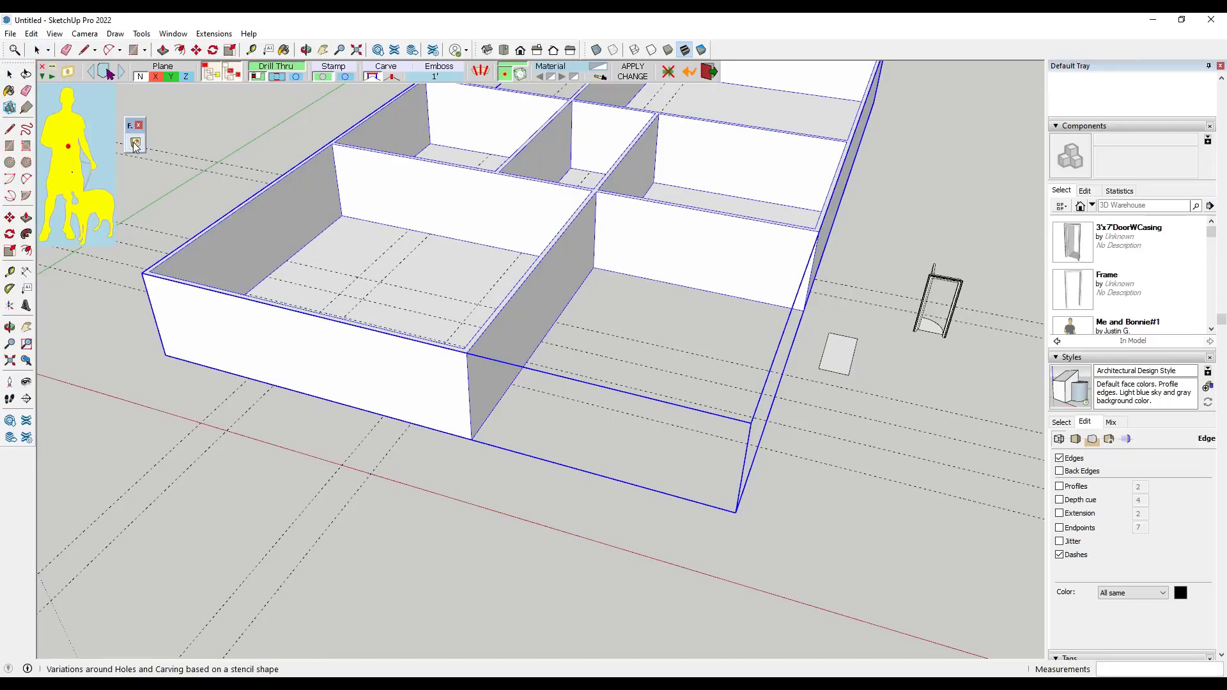
{"action": "left_click_drag", "start_coordinate": [130, 126], "coordinate": [64, 273]}
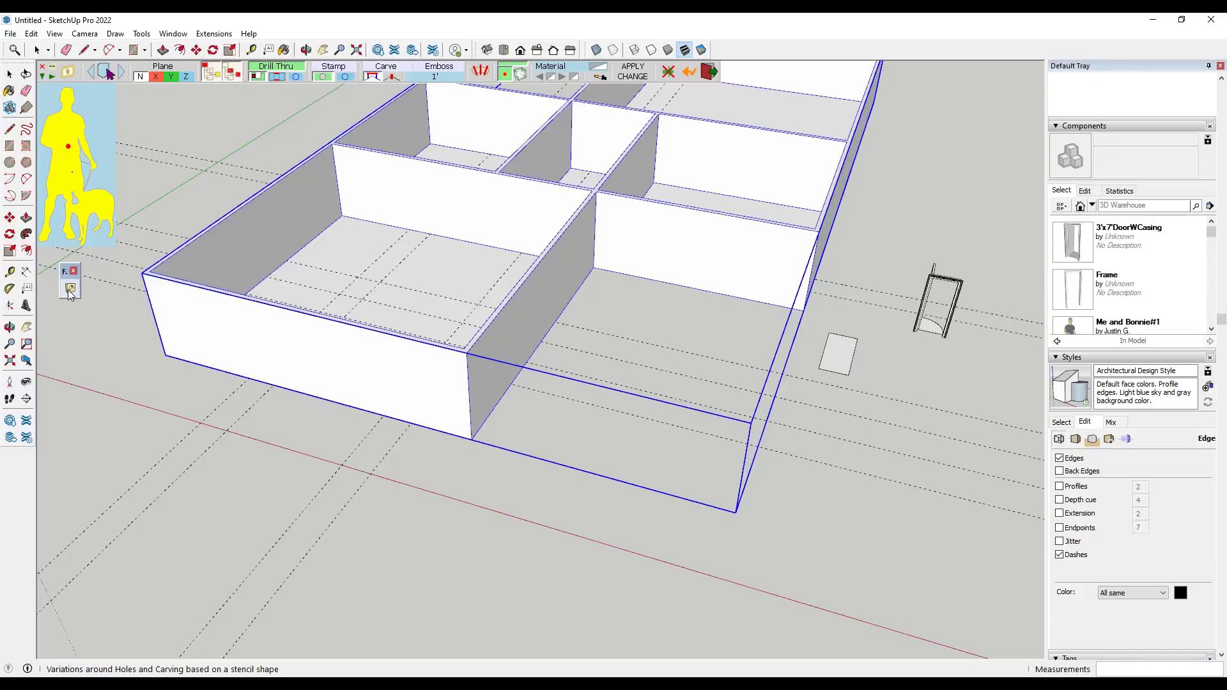
{"action": "left_click", "coordinate": [70, 289]}
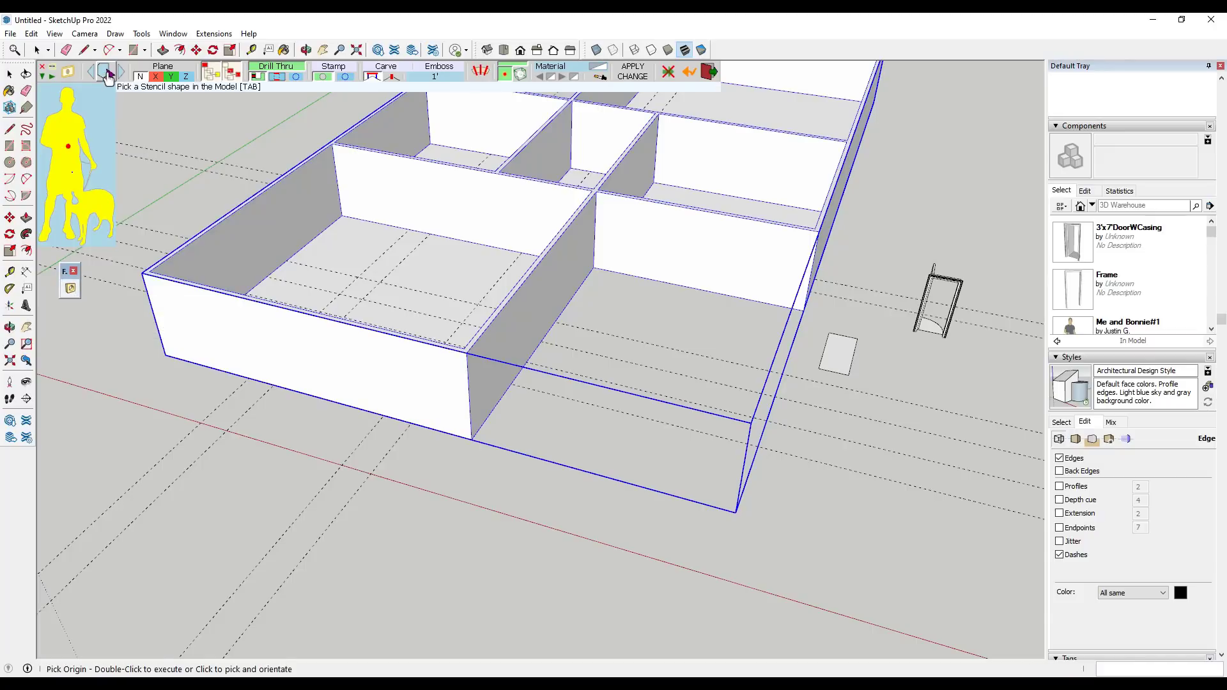
{"action": "left_click", "coordinate": [107, 75]}
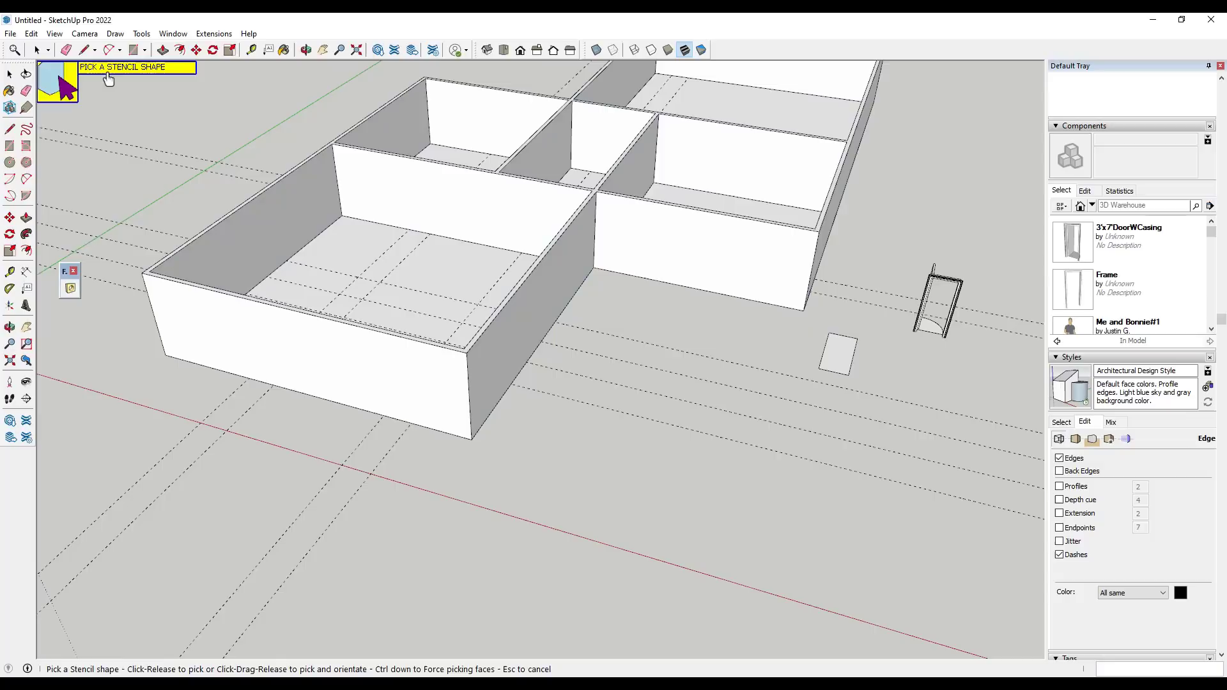
{"action": "scroll", "coordinate": [858, 358], "scroll_direction": "up", "scroll_amount": 5}
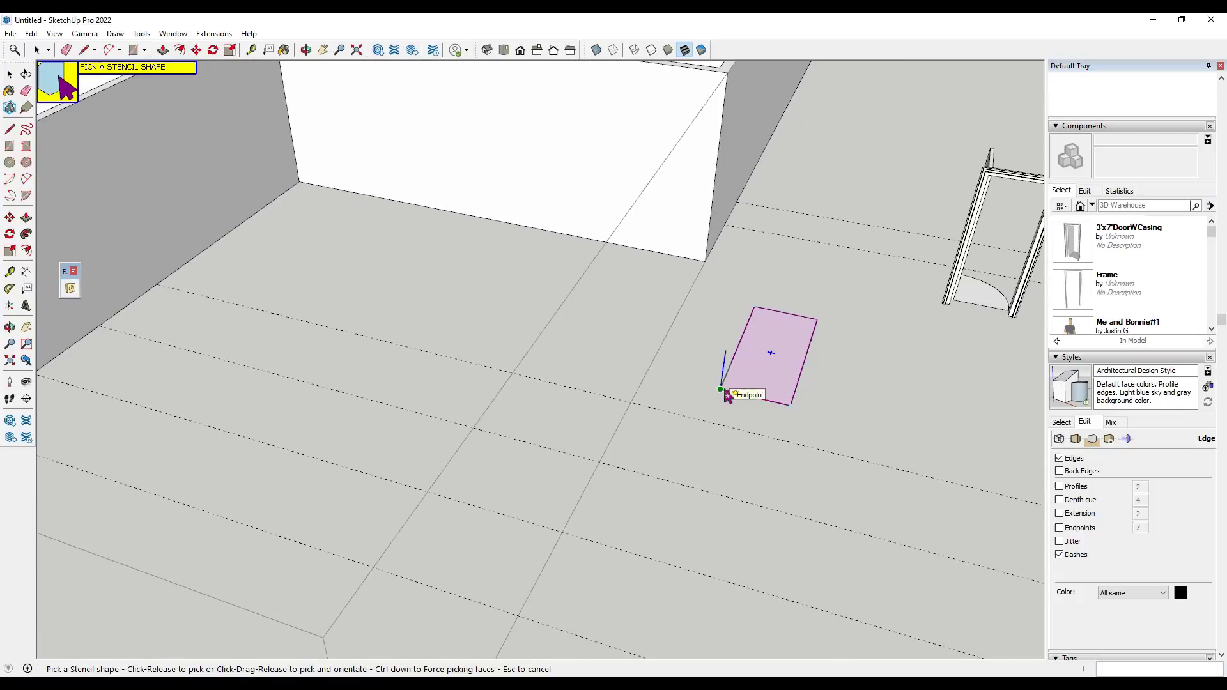
Rotate the small floor rectangle 90° about its corner so it stands upright.
{"action": "left_click", "coordinate": [728, 396]}
{"action": "left_click", "coordinate": [762, 378]}
{"action": "key", "text": "q"}
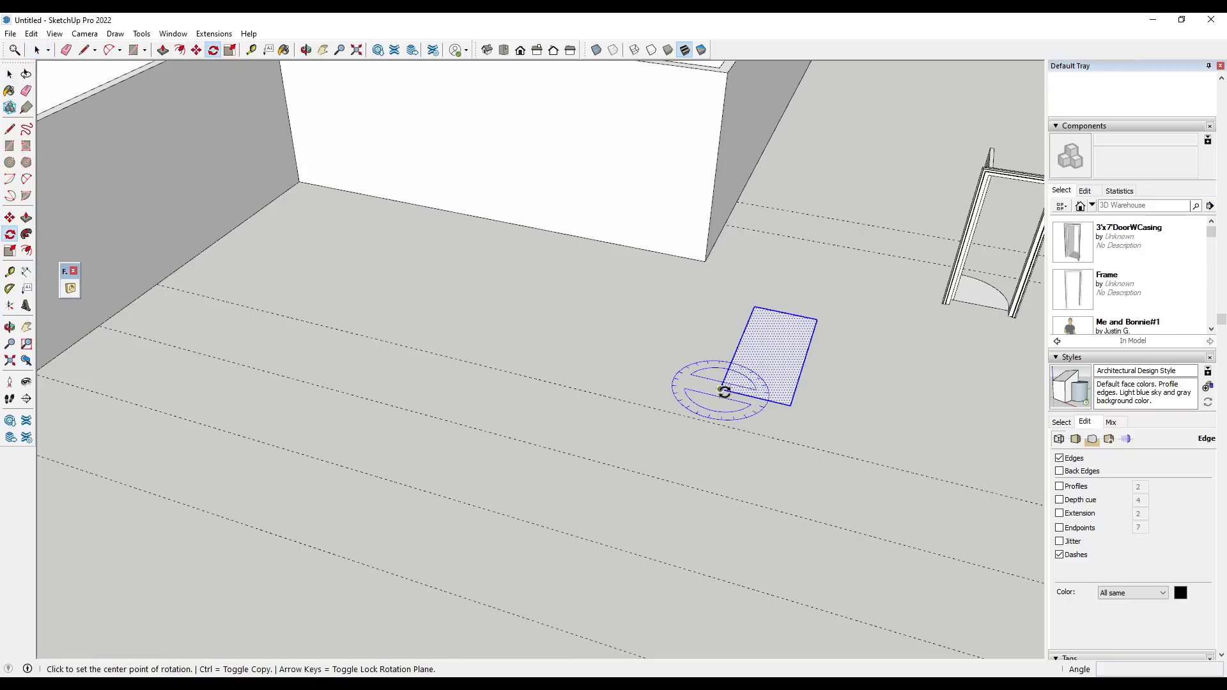
{"action": "left_click", "coordinate": [721, 389]}
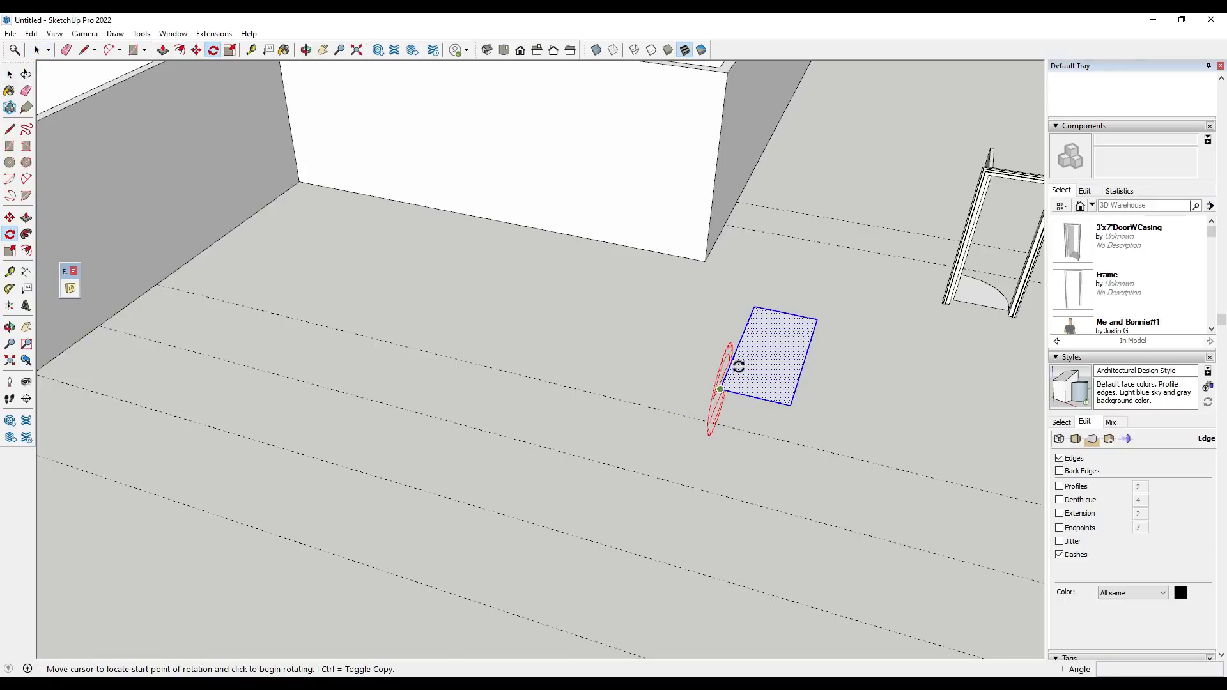
{"action": "left_click", "coordinate": [756, 305]}
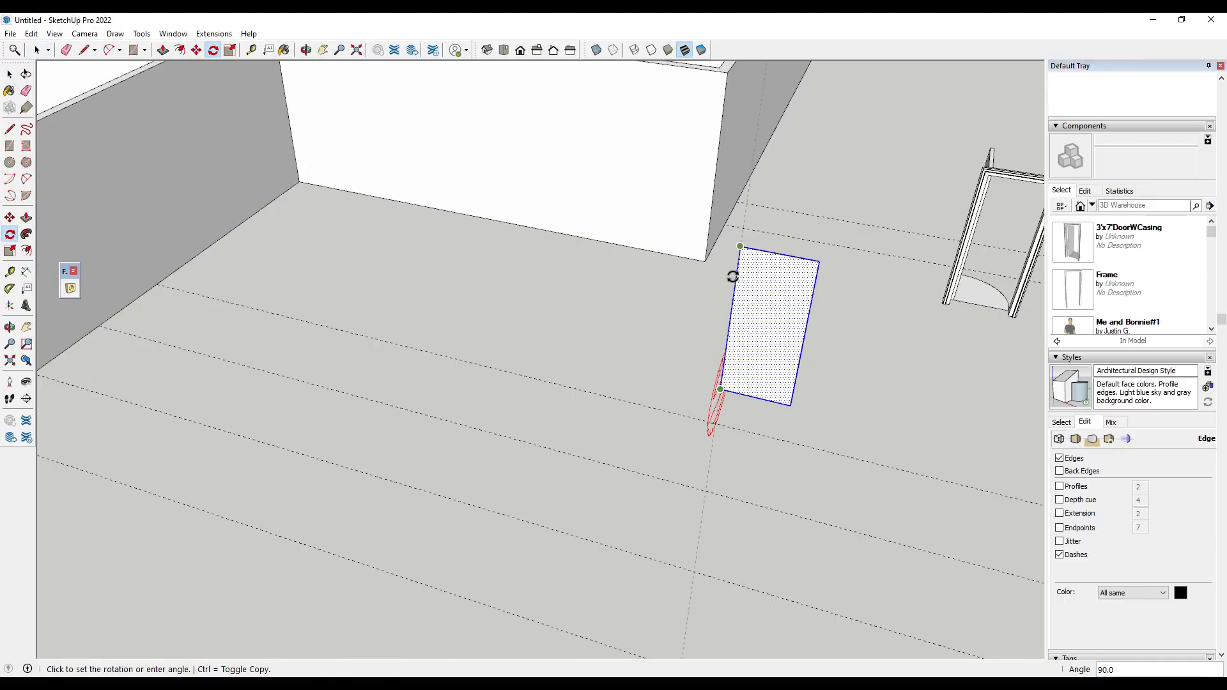
{"action": "left_click", "coordinate": [733, 275]}
{"action": "key", "text": "space"}
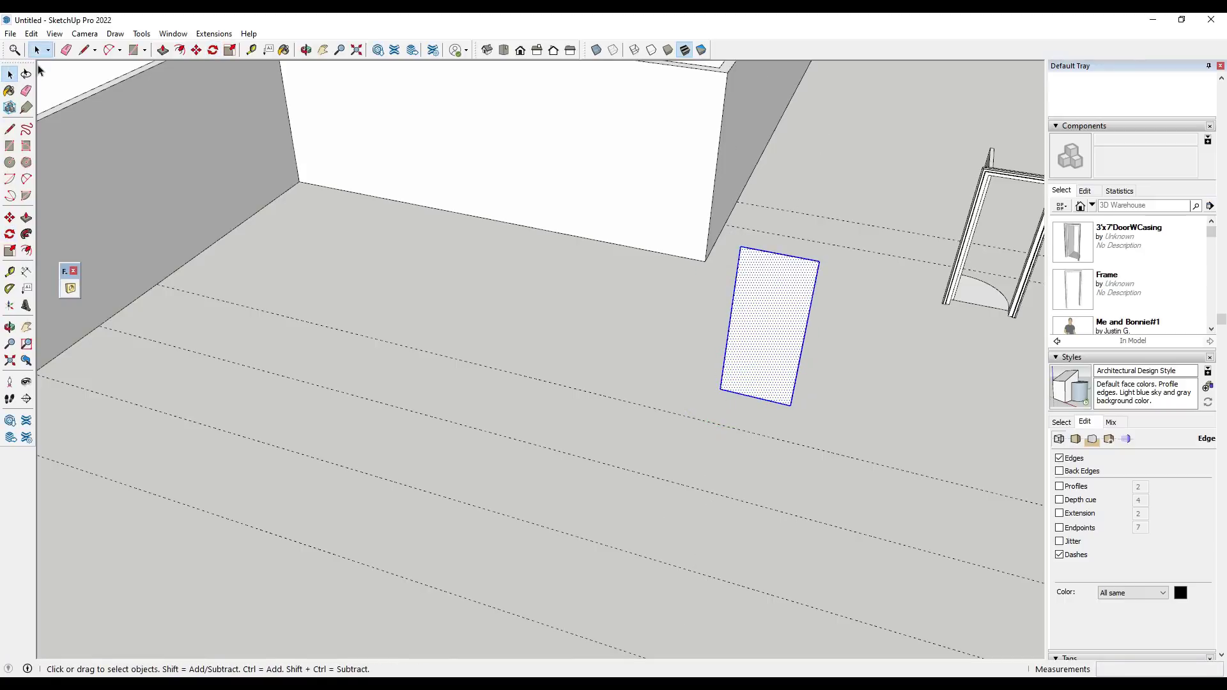
Select the wall group, relaunch VisuHole and pick the upright rectangle as stencil.
{"action": "left_click", "coordinate": [381, 129]}
{"action": "left_click", "coordinate": [71, 288]}
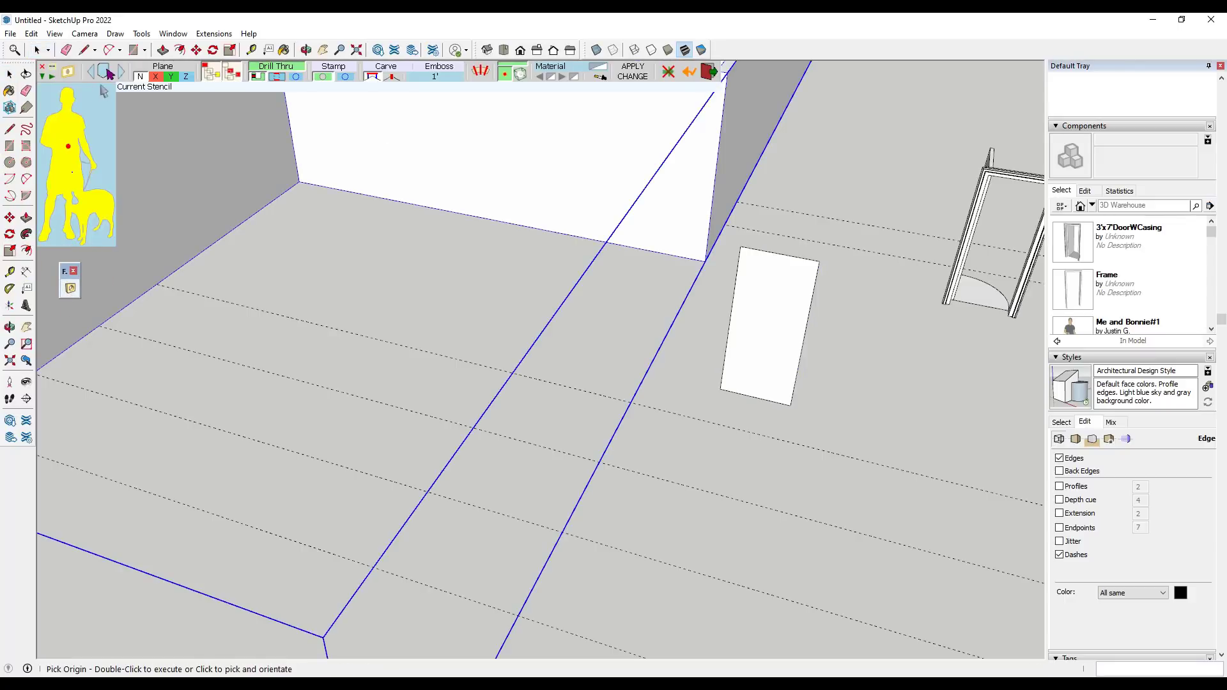
{"action": "left_click", "coordinate": [110, 74]}
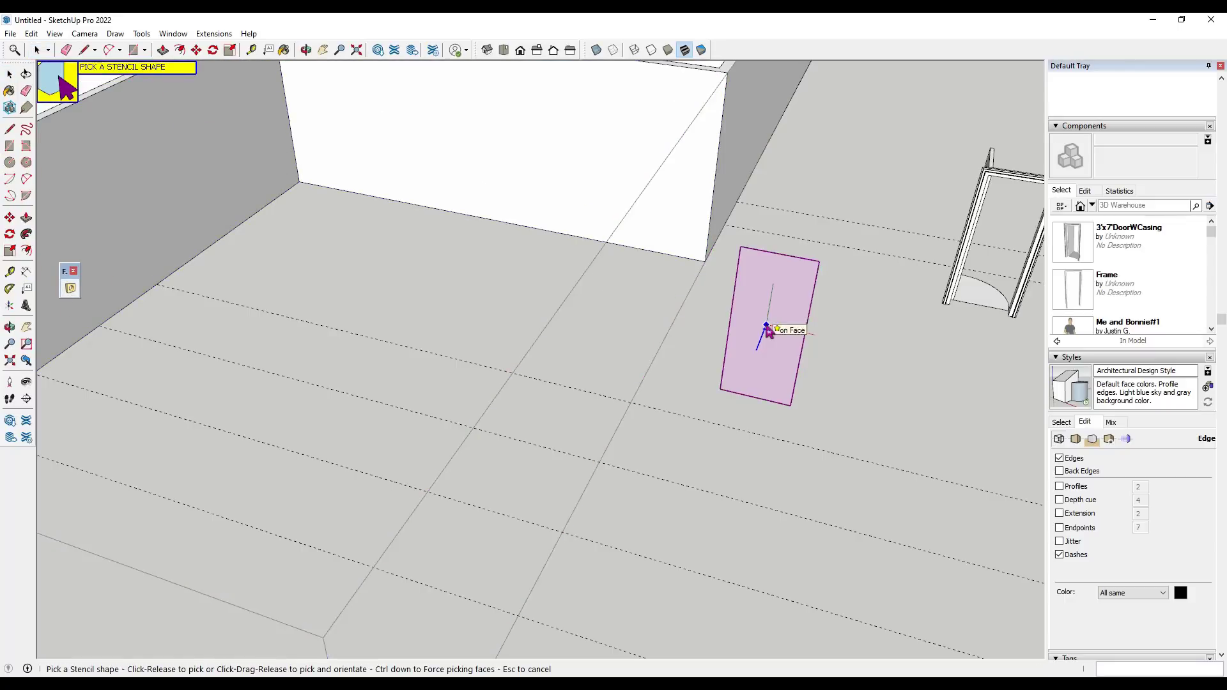
{"action": "mouse_move", "coordinate": [767, 330]}
{"action": "left_mouse_down"}
{"action": "mouse_move", "coordinate": [756, 350]}
{"action": "mouse_move", "coordinate": [745, 260]}
{"action": "mouse_move", "coordinate": [822, 271]}
{"action": "mouse_move", "coordinate": [803, 356]}
{"action": "mouse_move", "coordinate": [750, 409]}
{"action": "left_mouse_up"}
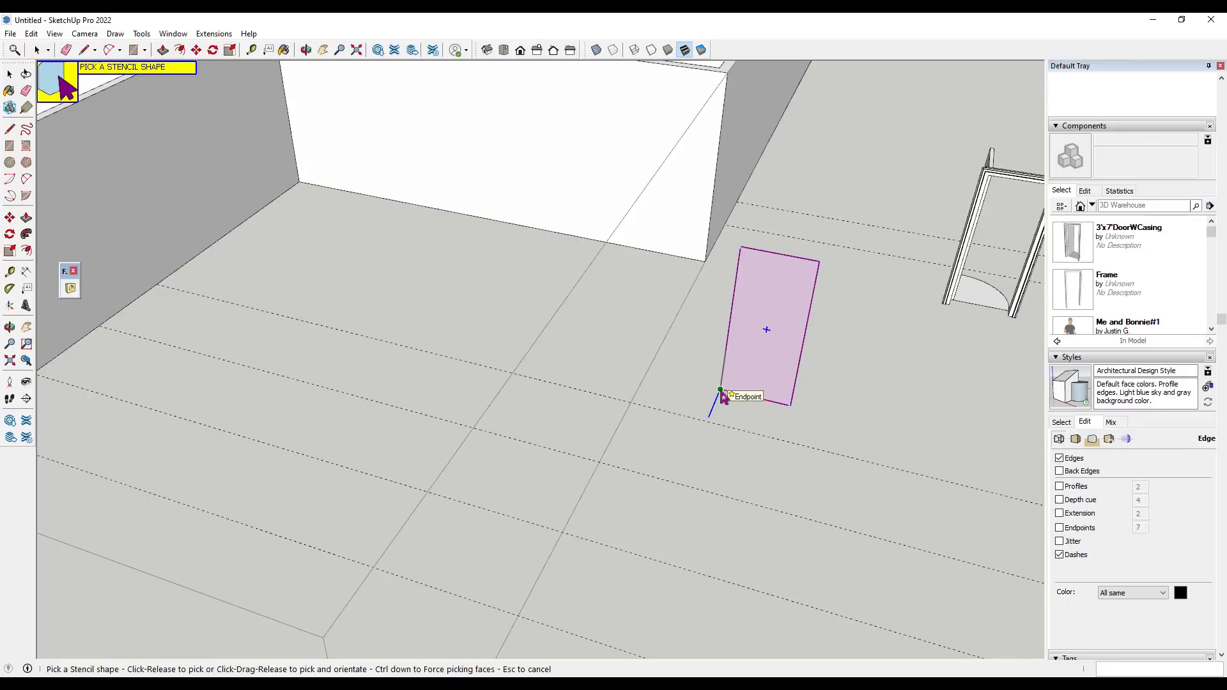
Use the rectangle as the door stencil and cut the first door opening through a wall.
{"action": "left_click", "coordinate": [723, 397]}
{"action": "scroll", "coordinate": [710, 393], "scroll_direction": "down", "scroll_amount": 8}
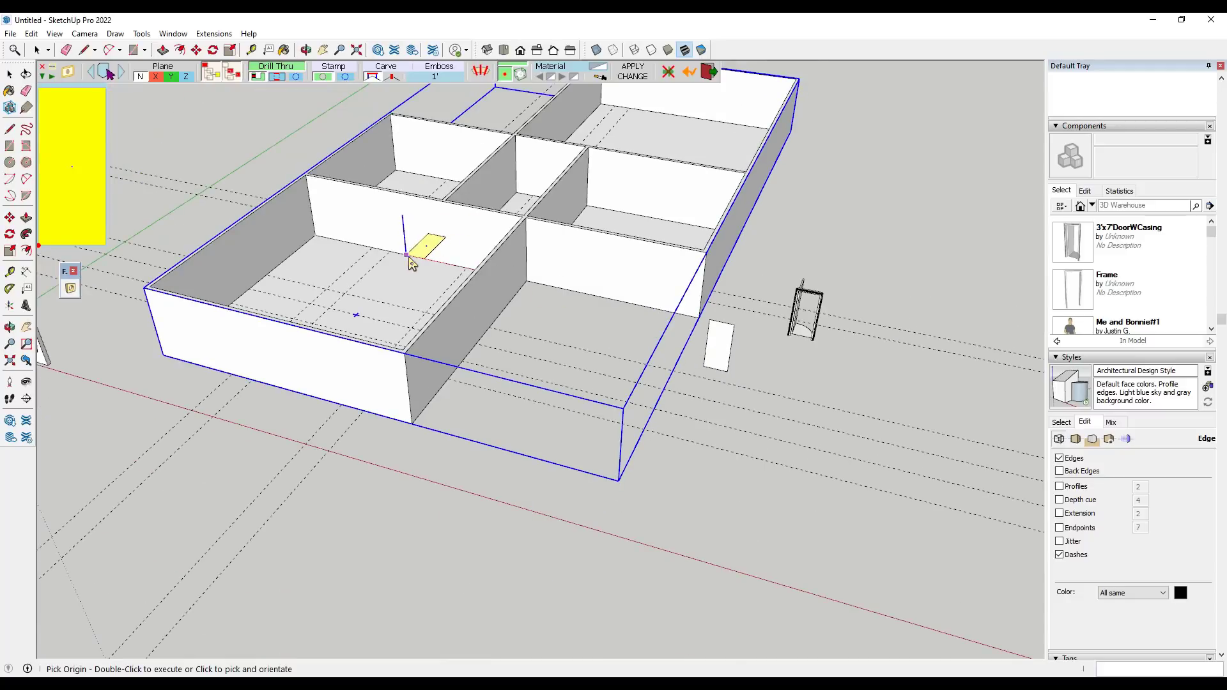
{"action": "scroll", "coordinate": [409, 253], "scroll_direction": "up", "scroll_amount": 4}
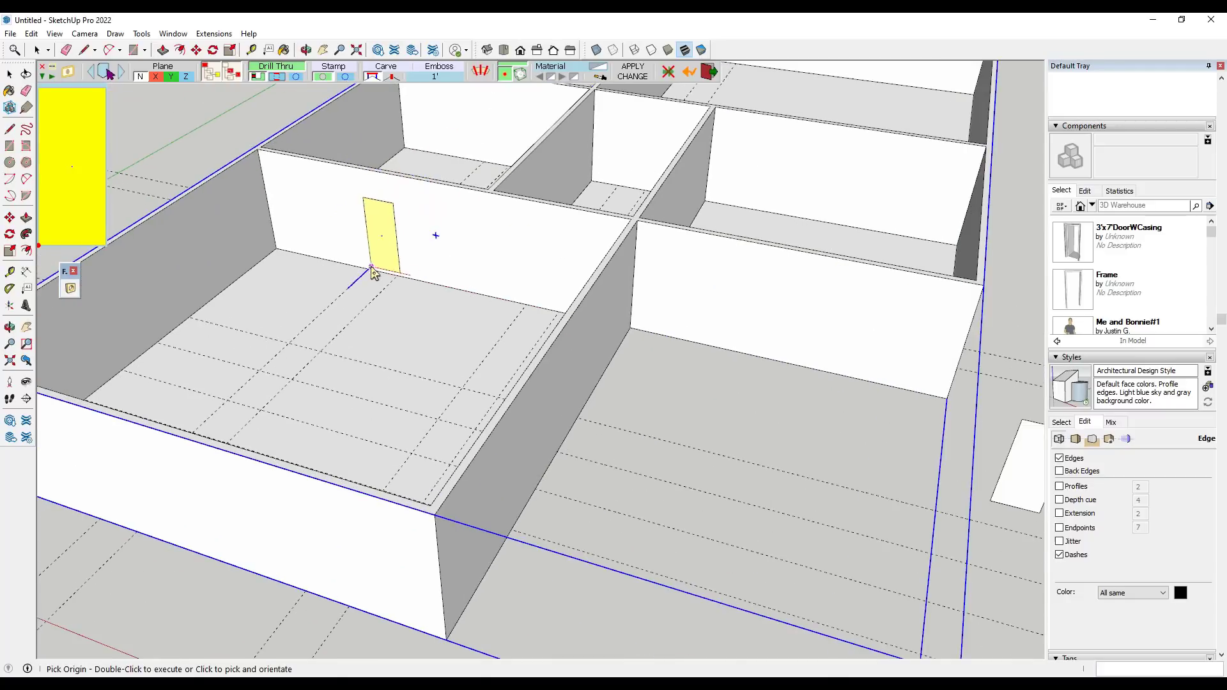
{"action": "left_click", "coordinate": [370, 271]}
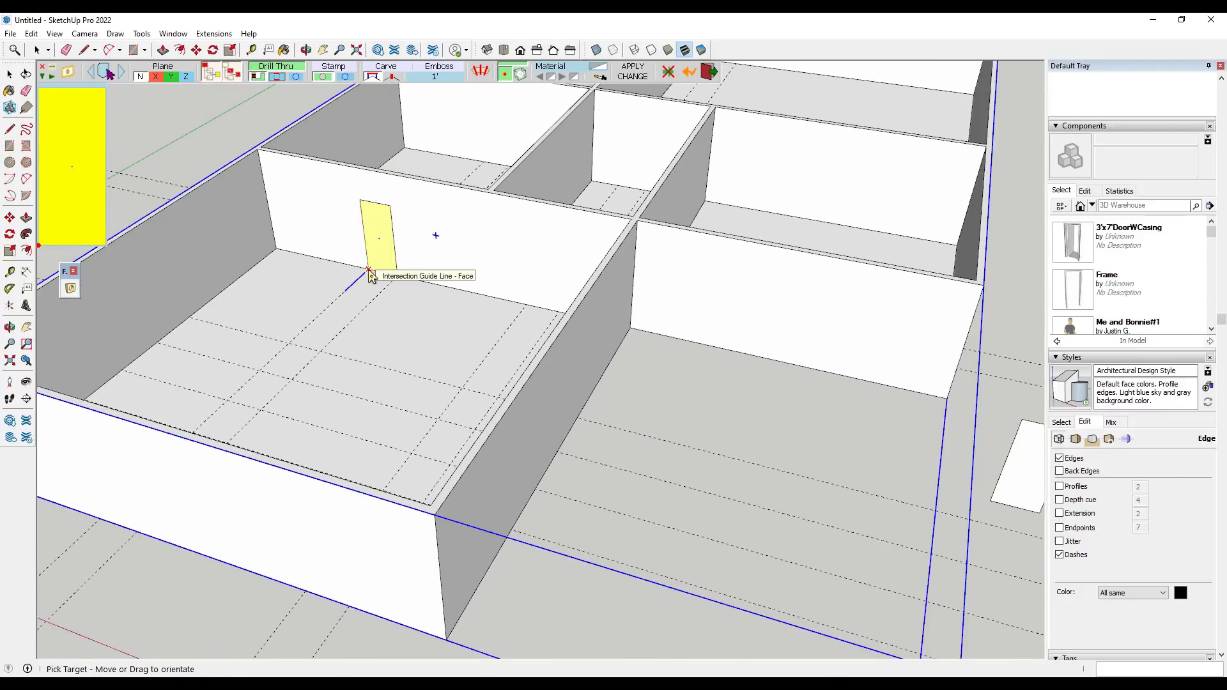
{"action": "left_click", "coordinate": [400, 280]}
{"action": "scroll", "coordinate": [393, 309], "scroll_direction": "down", "scroll_amount": 4}
{"action": "scroll", "coordinate": [445, 242], "scroll_direction": "up", "scroll_amount": 3}
{"action": "scroll", "coordinate": [446, 241], "scroll_direction": "up", "scroll_amount": 2}
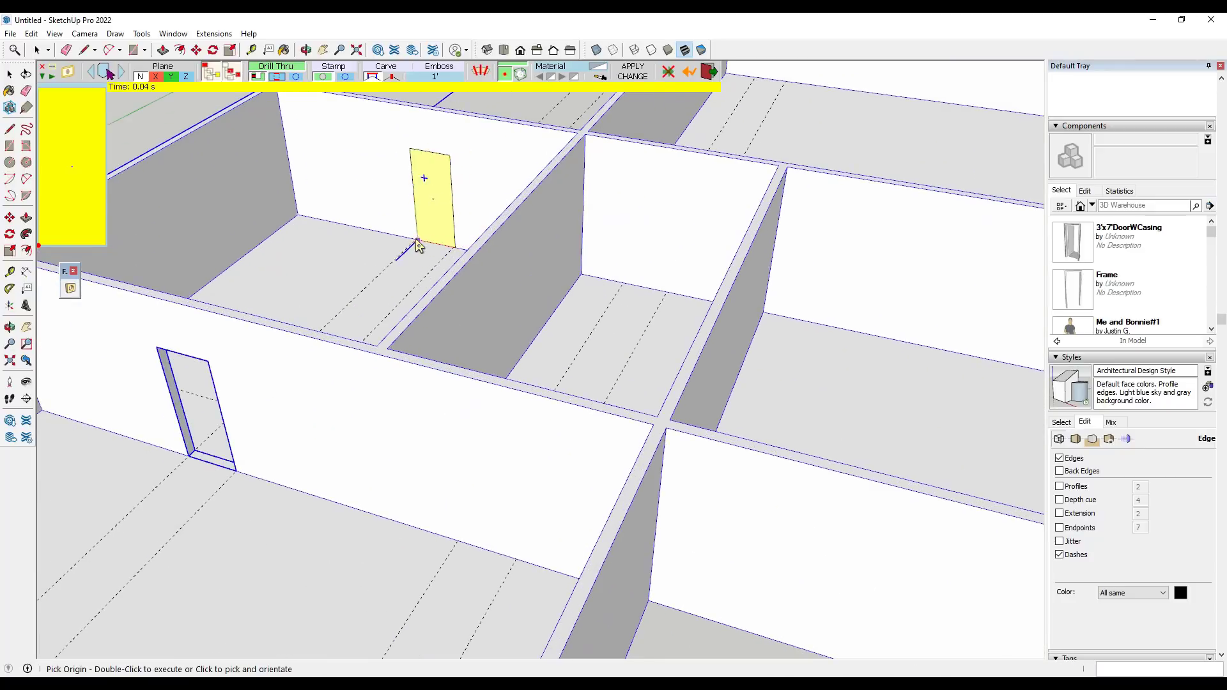
Reload the stencil and drill a second door opening through another wall.
{"action": "left_click", "coordinate": [456, 250]}
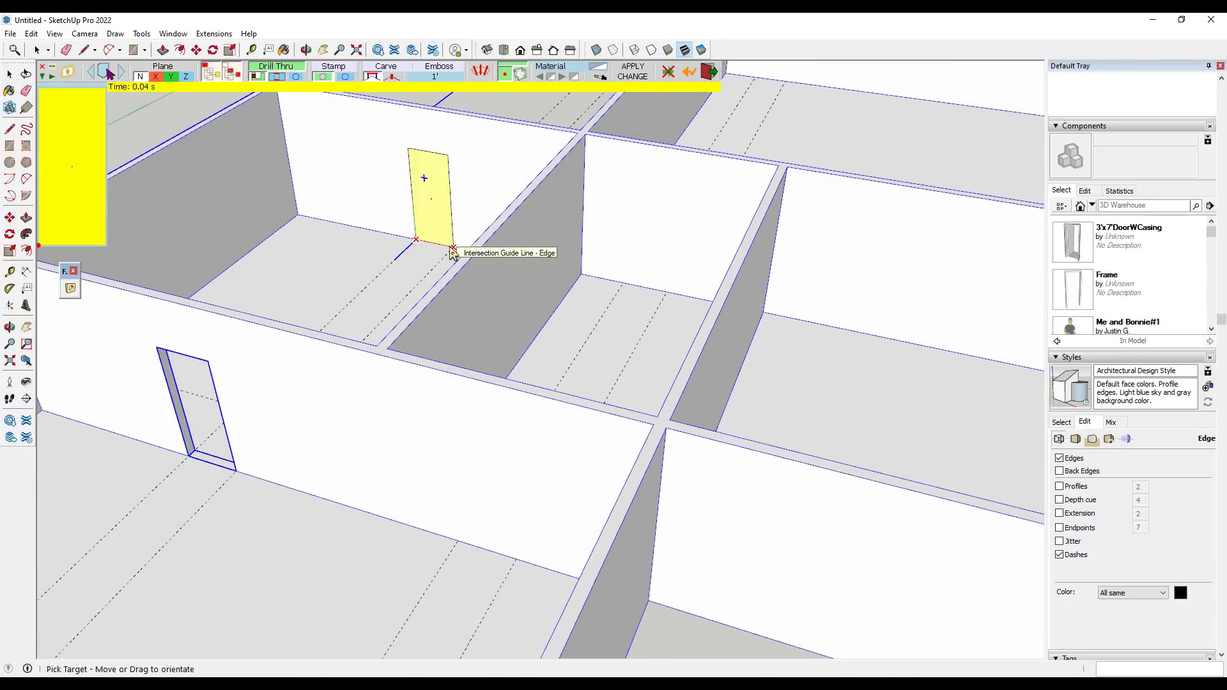
{"action": "left_click", "coordinate": [467, 265]}
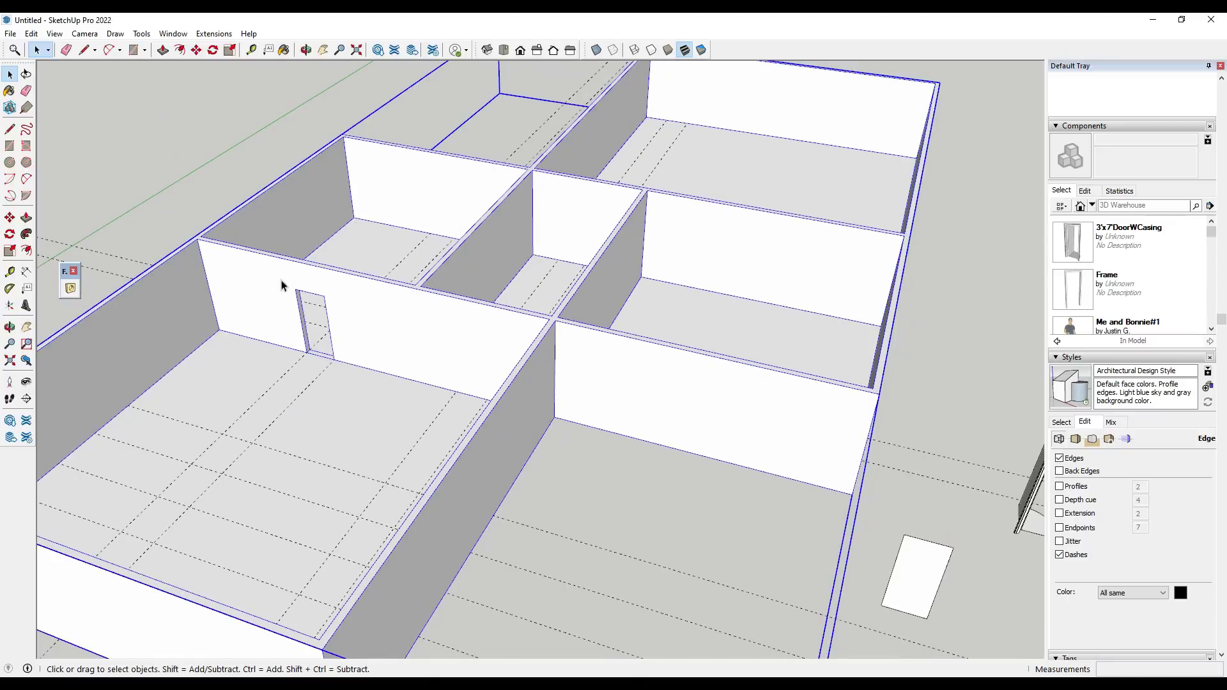
{"action": "left_click", "coordinate": [70, 288]}
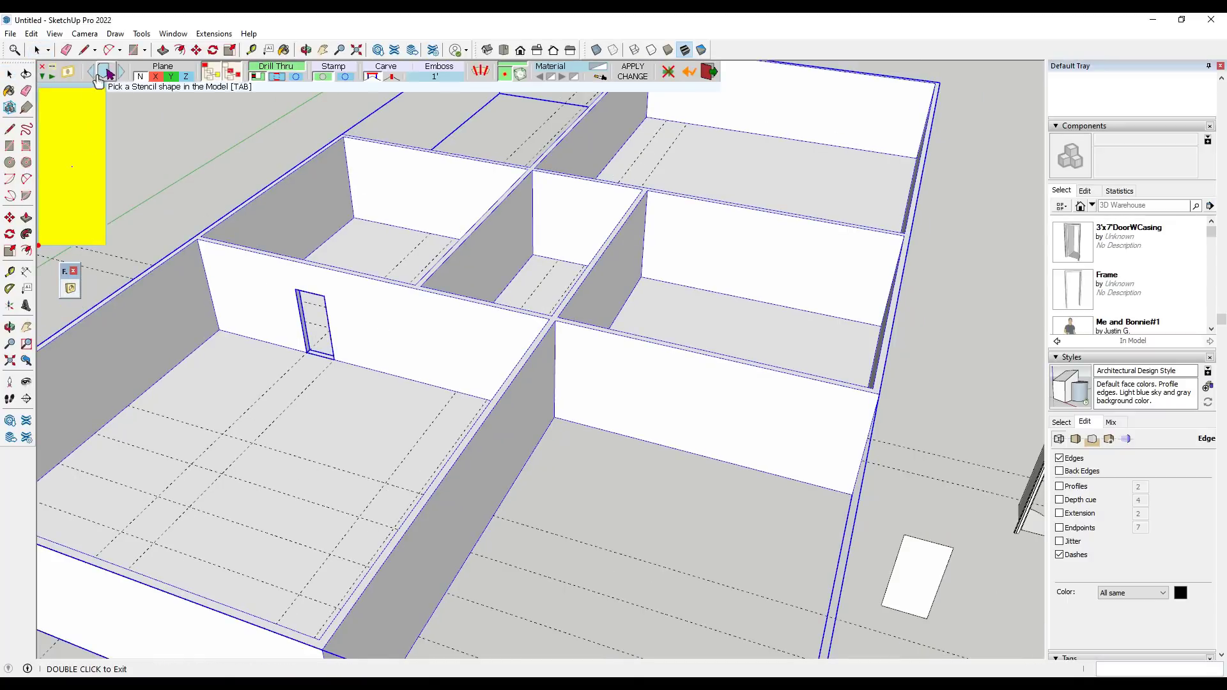
{"action": "left_click", "coordinate": [102, 193]}
{"action": "middle_click_drag", "start_coordinate": [453, 381], "coordinate": [455, 391]}
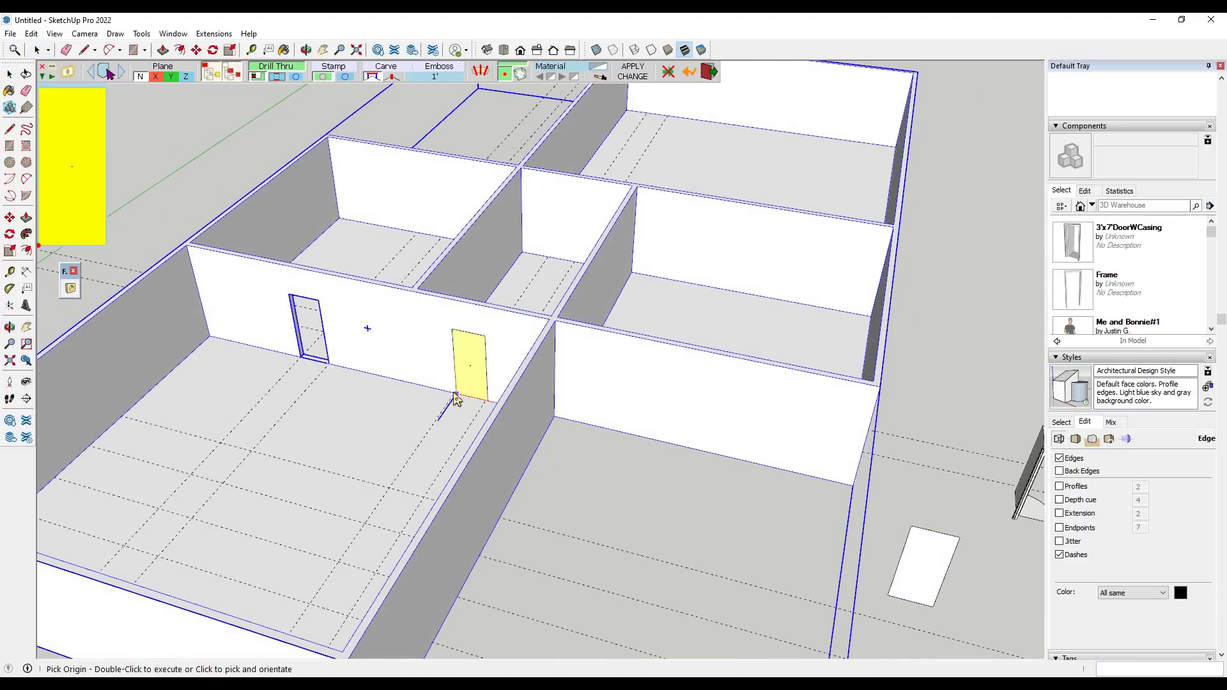
{"action": "scroll", "coordinate": [455, 395], "scroll_direction": "up", "scroll_amount": 4}
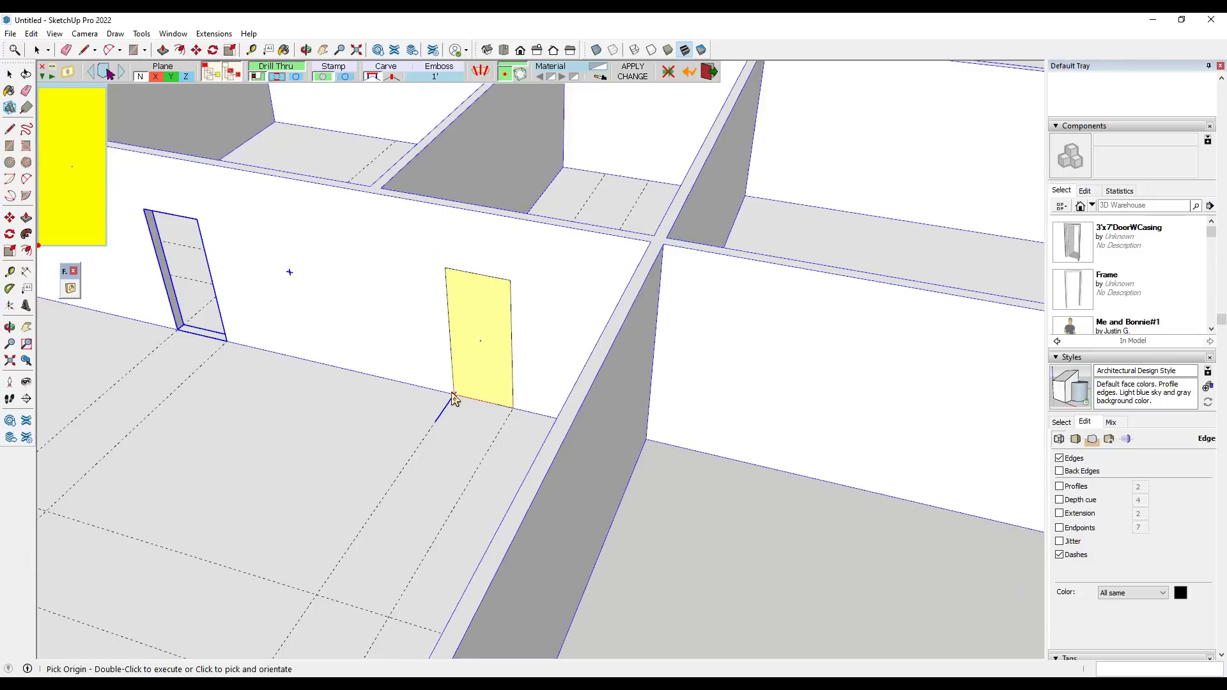
{"action": "left_click", "coordinate": [452, 396]}
{"action": "left_click", "coordinate": [453, 397]}
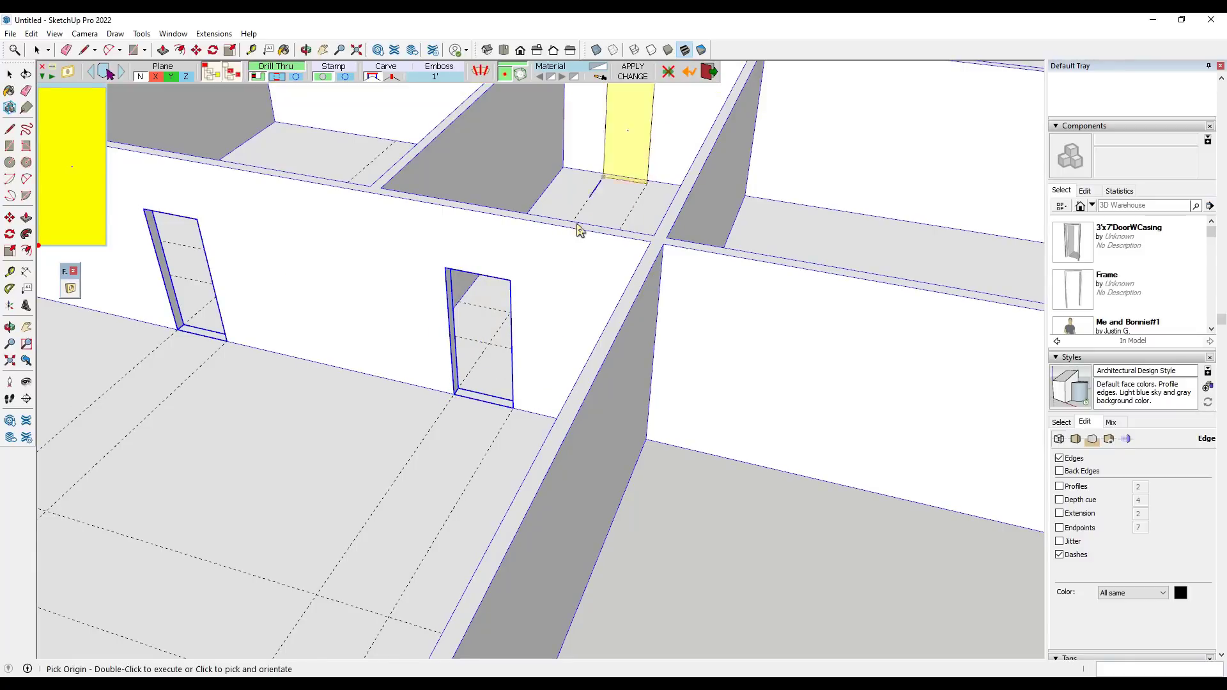
Cut a door opening in the next wall and dismiss the stencil error report.
{"action": "scroll", "coordinate": [519, 362], "scroll_direction": "down", "scroll_amount": 5}
{"action": "scroll", "coordinate": [547, 266], "scroll_direction": "up", "scroll_amount": 8}
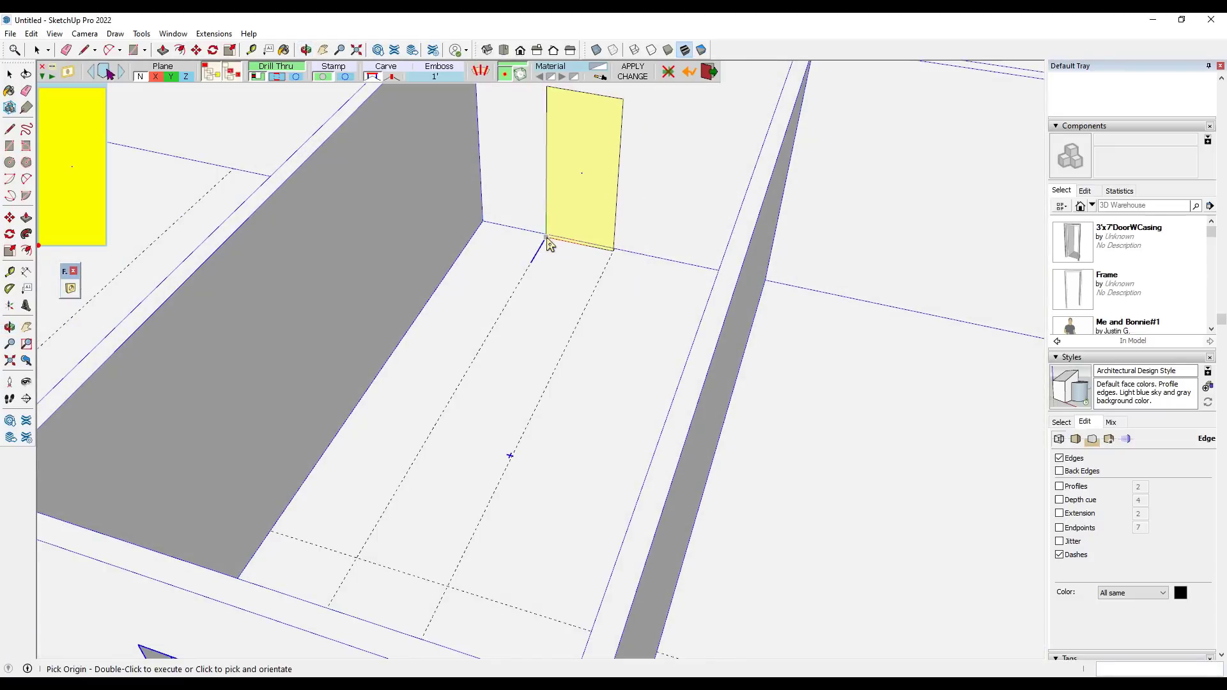
{"action": "scroll", "coordinate": [549, 238], "scroll_direction": "up", "scroll_amount": 2}
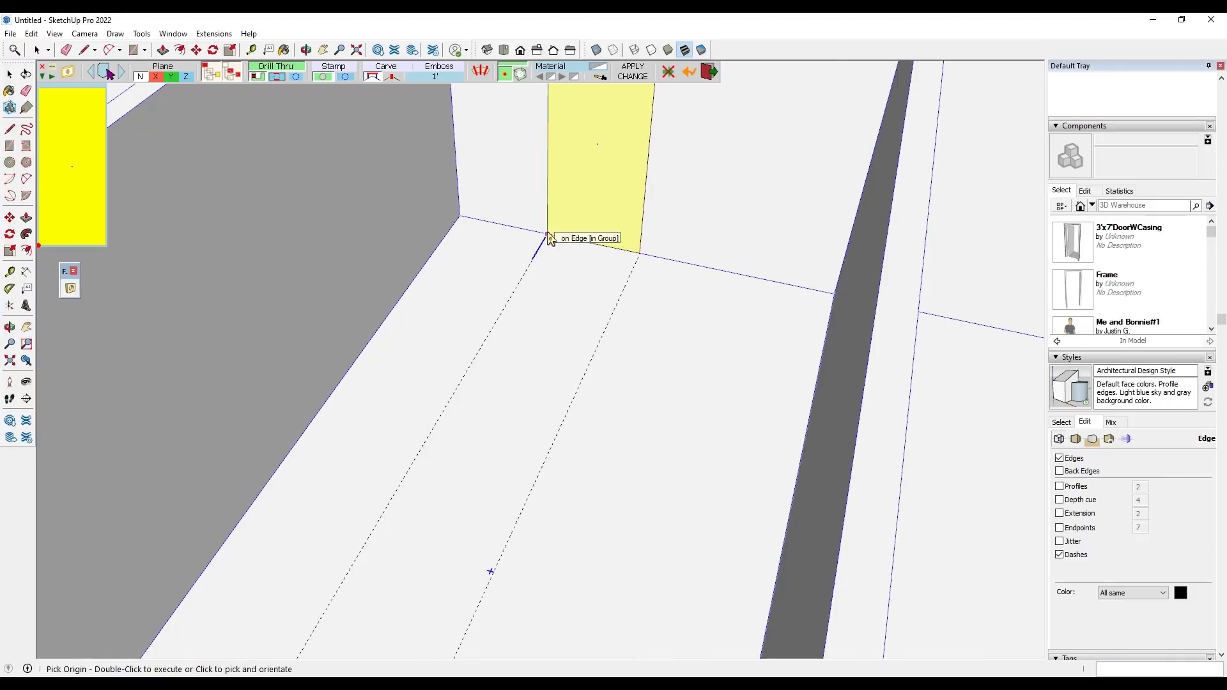
{"action": "scroll", "coordinate": [751, 377], "scroll_direction": "down", "scroll_amount": 5}
{"action": "middle_click_drag", "start_coordinate": [751, 377], "coordinate": [466, 315]}
{"action": "scroll", "coordinate": [506, 322], "scroll_direction": "up", "scroll_amount": 3}
{"action": "double_click", "coordinate": [486, 320]}
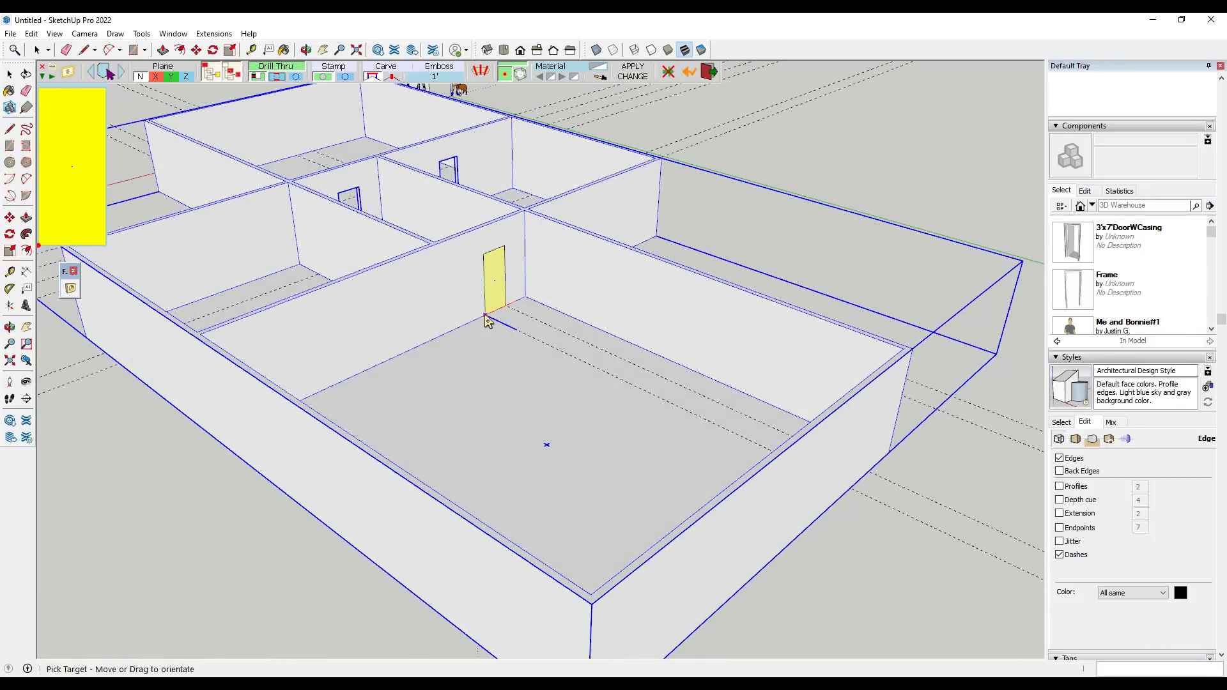
{"action": "left_click", "coordinate": [717, 542]}
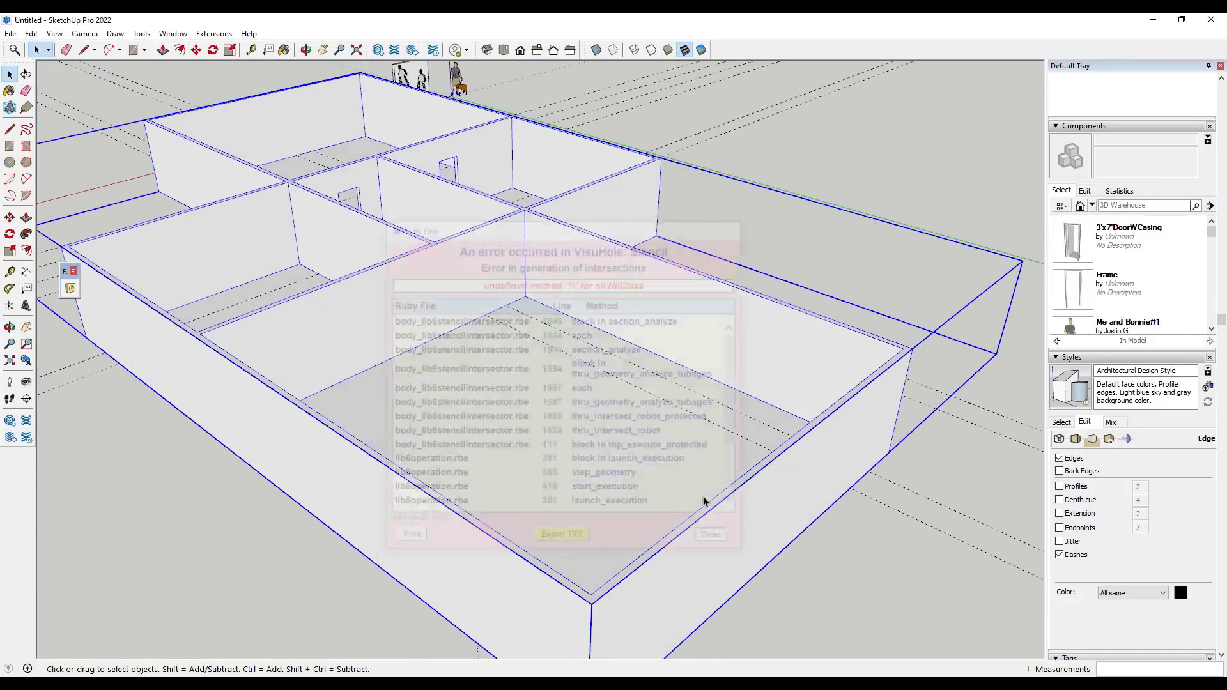
Cut one more door opening through a wall, then exit the stencil tool.
{"action": "scroll", "coordinate": [530, 295], "scroll_direction": "up", "scroll_amount": 3}
{"action": "scroll", "coordinate": [489, 308], "scroll_direction": "up", "scroll_amount": 2}
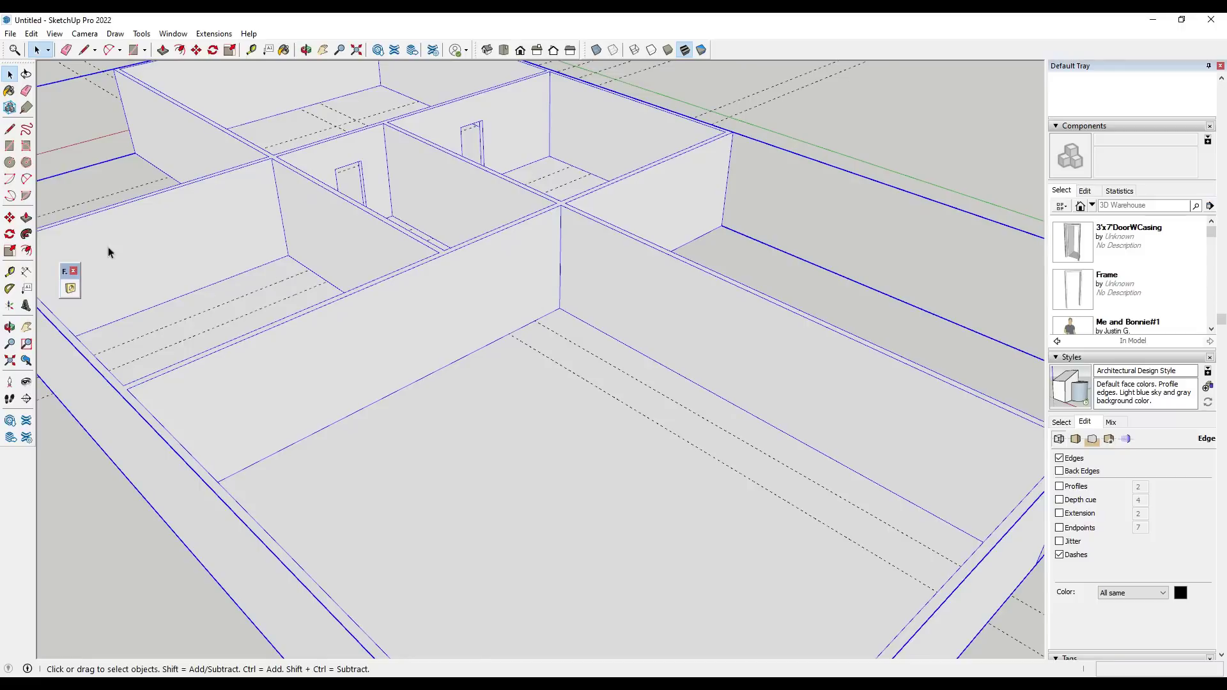
{"action": "left_click", "coordinate": [70, 288]}
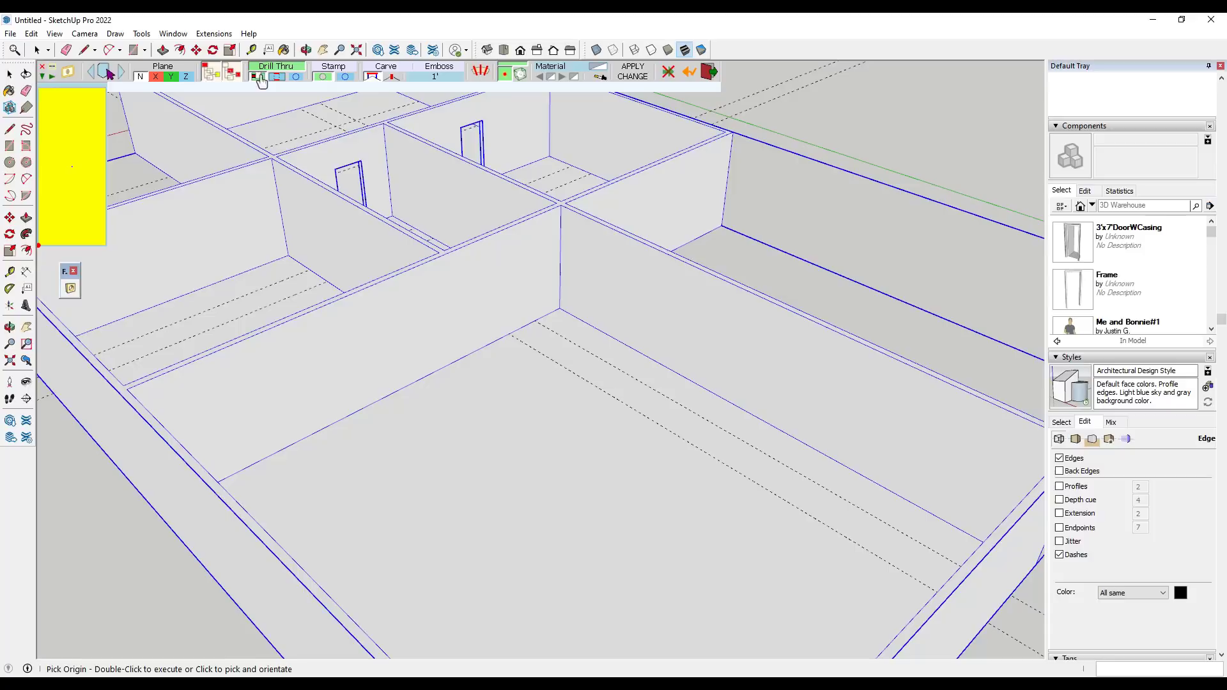
{"action": "double_click", "coordinate": [512, 339]}
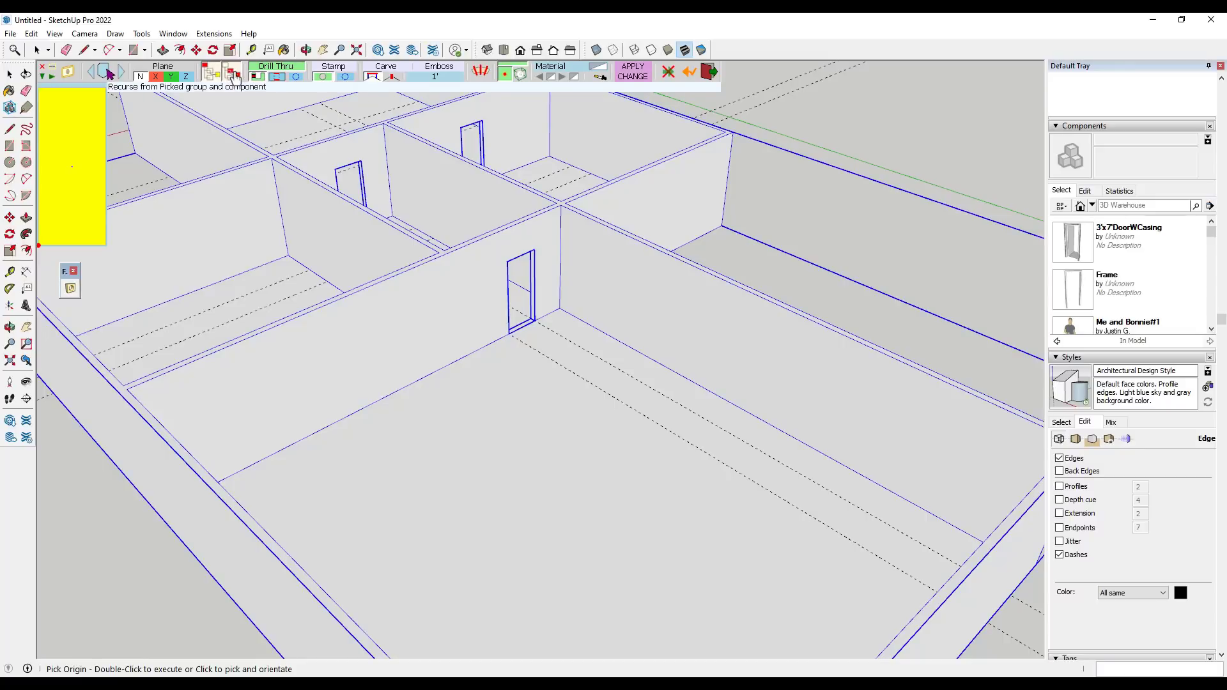
{"action": "key", "text": "space"}
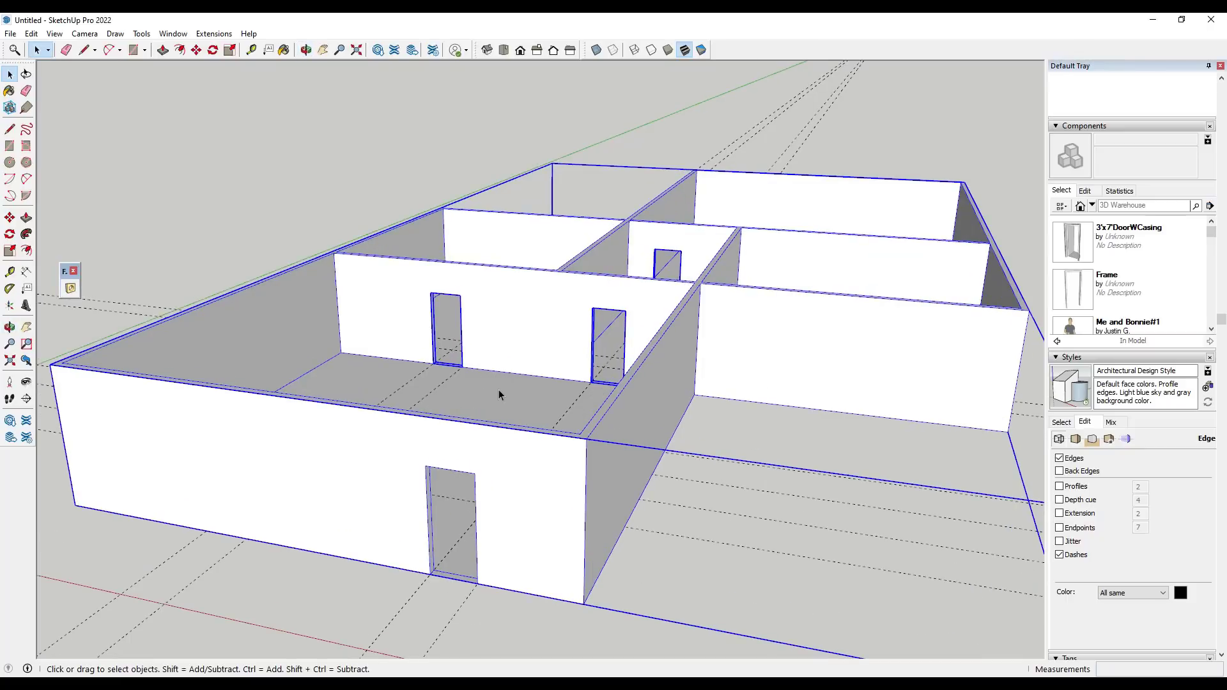
{"action": "scroll", "coordinate": [497, 401], "scroll_direction": "down", "scroll_amount": 4}
{"action": "scroll", "coordinate": [752, 404], "scroll_direction": "up", "scroll_amount": 2}
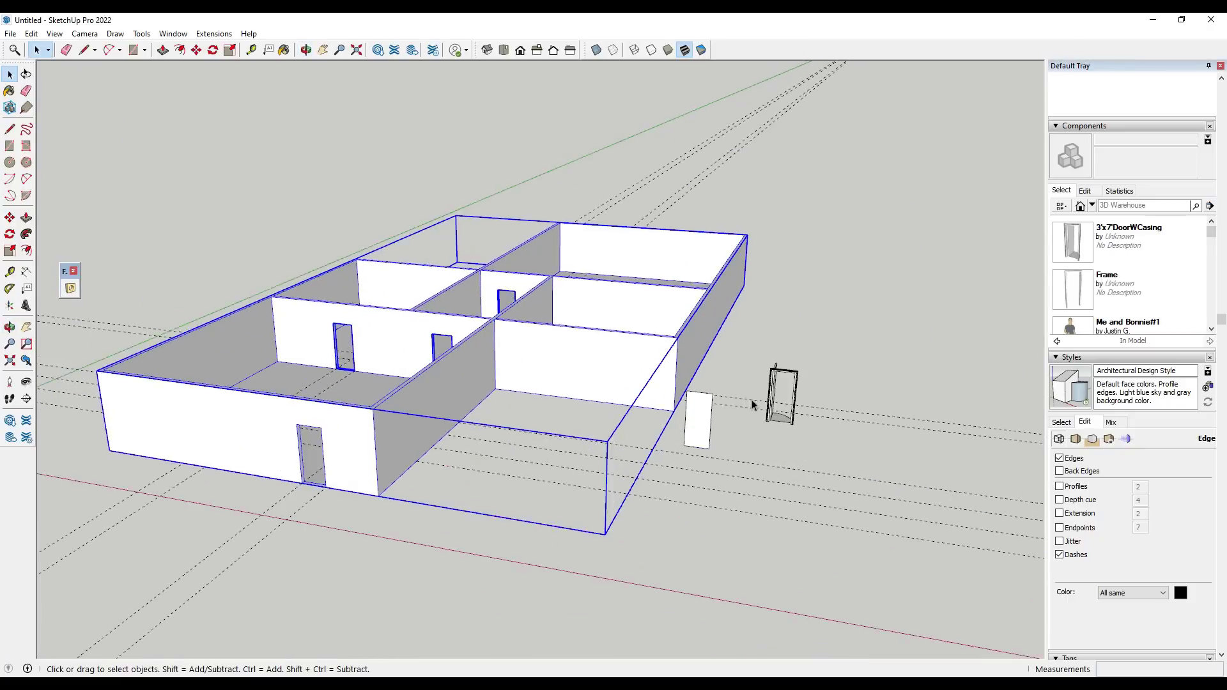
{"action": "left_click", "coordinate": [790, 368]}
{"action": "scroll", "coordinate": [791, 365], "scroll_direction": "up", "scroll_amount": 3}
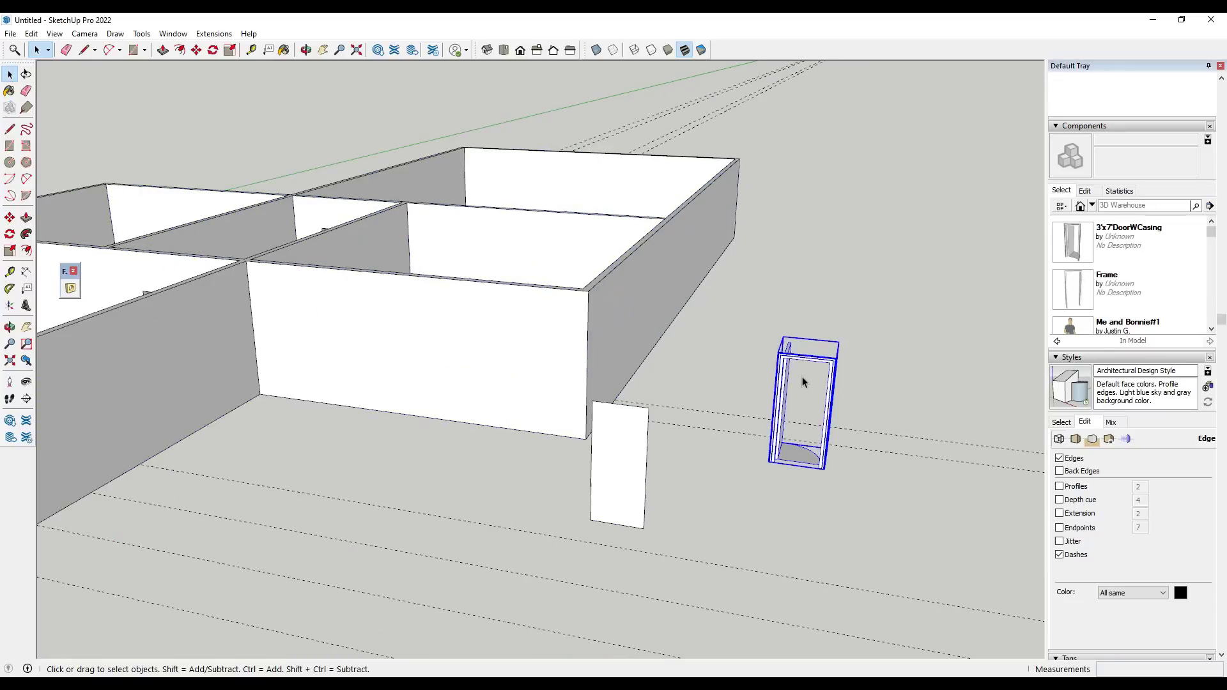
{"action": "scroll", "coordinate": [853, 430], "scroll_direction": "up", "scroll_amount": 4}
{"action": "middle_click_drag", "start_coordinate": [856, 383], "coordinate": [735, 550]}
{"action": "scroll", "coordinate": [698, 587], "scroll_direction": "up", "scroll_amount": 5}
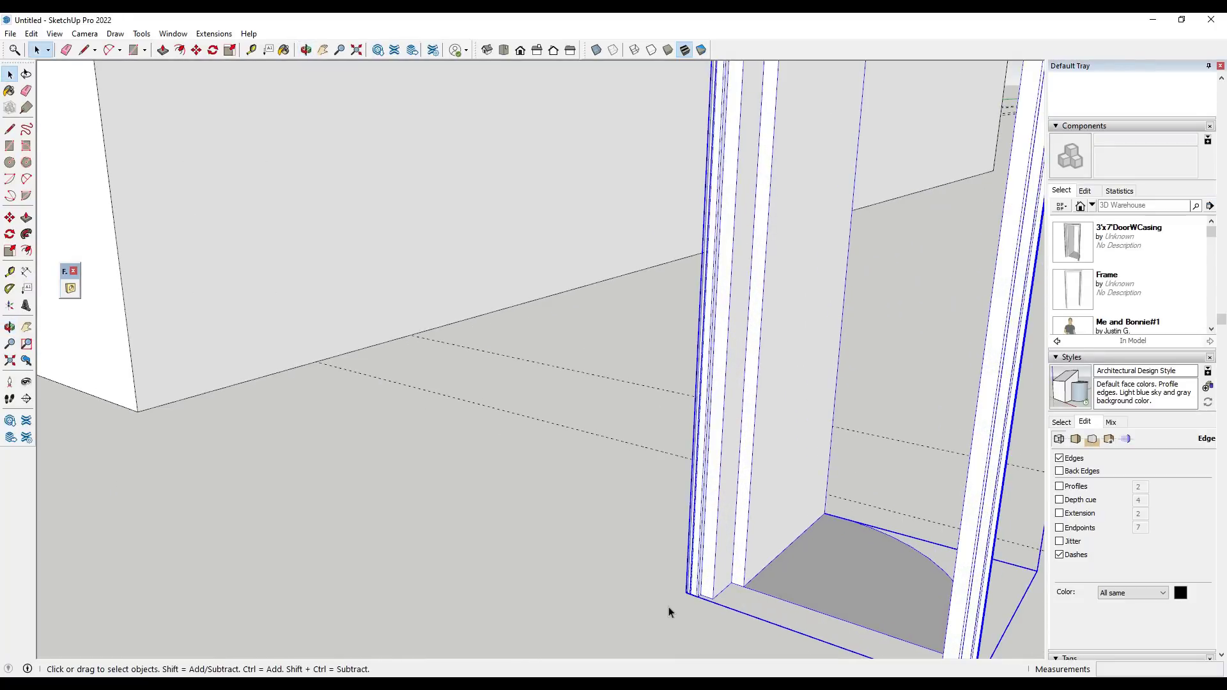
{"action": "scroll", "coordinate": [714, 571], "scroll_direction": "down", "scroll_amount": 5}
{"action": "middle_click_drag", "start_coordinate": [964, 534], "coordinate": [739, 596]}
{"action": "scroll", "coordinate": [739, 597], "scroll_direction": "up", "scroll_amount": 5}
{"action": "scroll", "coordinate": [725, 580], "scroll_direction": "down", "scroll_amount": 5}
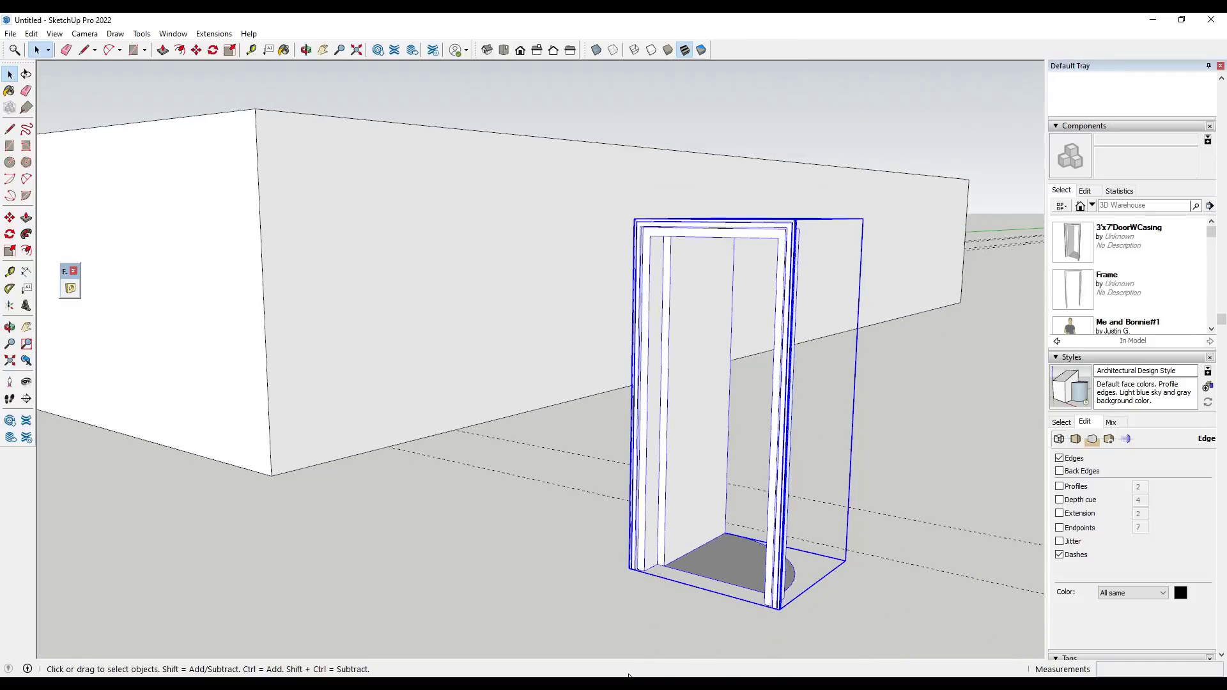
{"action": "scroll", "coordinate": [642, 546], "scroll_direction": "up", "scroll_amount": 5}
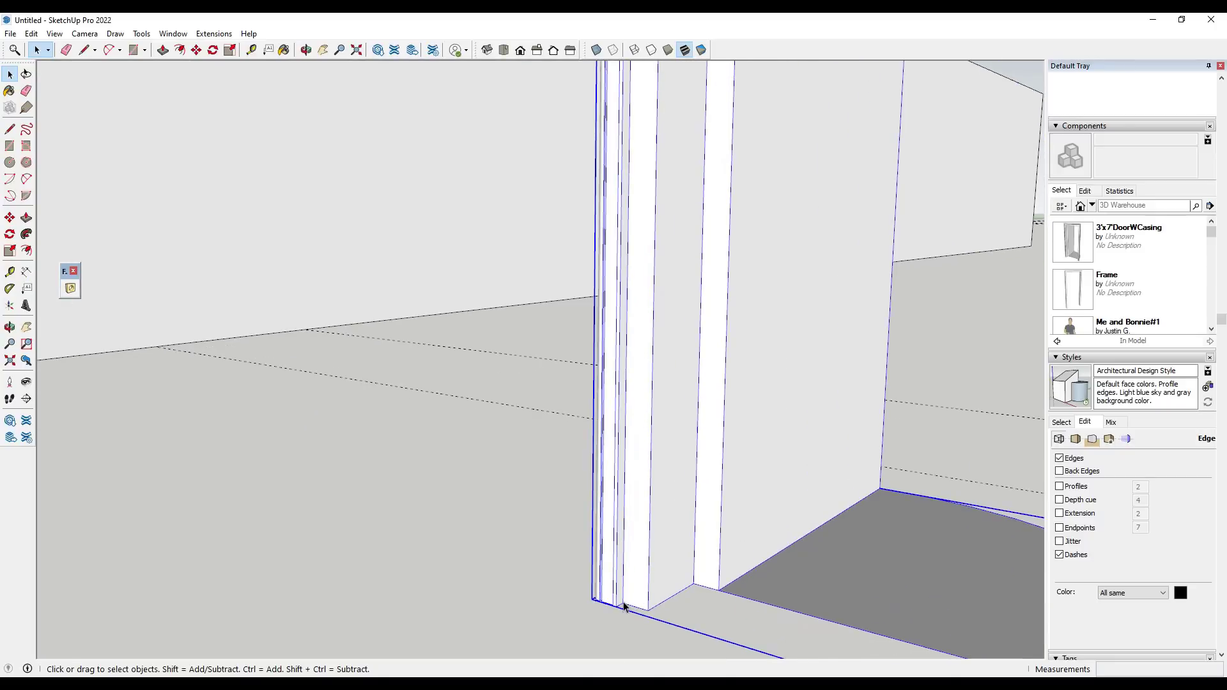
{"action": "scroll", "coordinate": [601, 601], "scroll_direction": "up", "scroll_amount": 3}
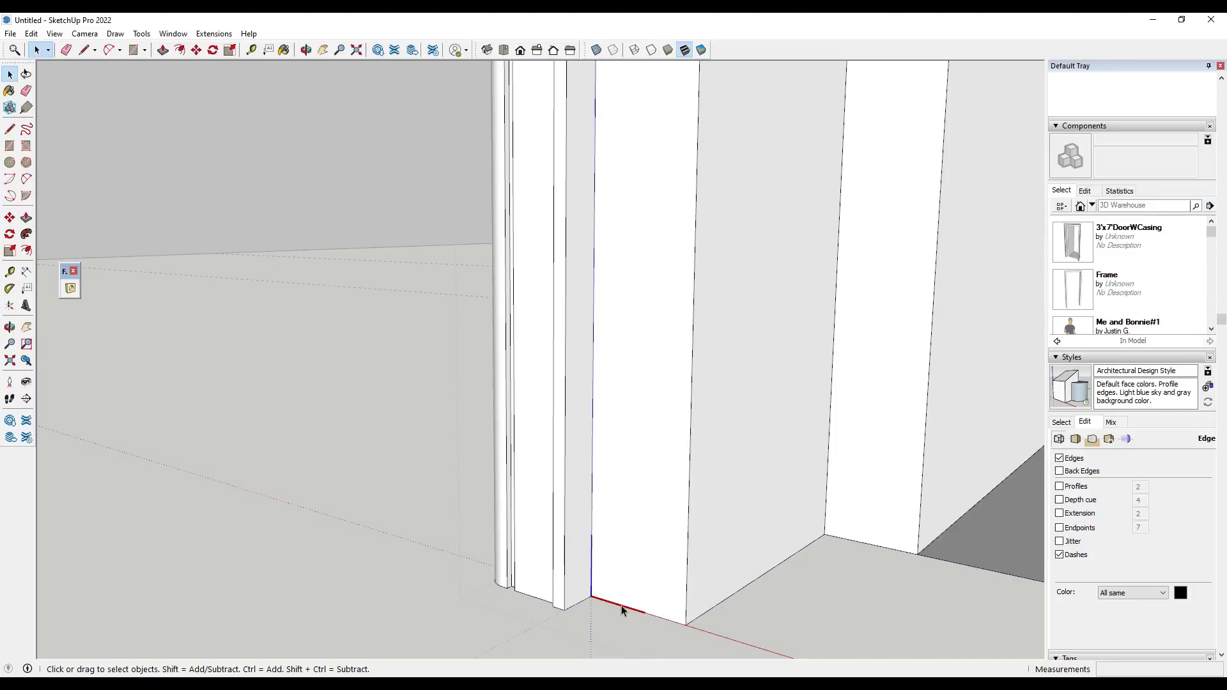
{"action": "middle_click_drag", "start_coordinate": [366, 423], "coordinate": [809, 414]}
{"action": "scroll", "coordinate": [810, 414], "scroll_direction": "down", "scroll_amount": 10}
{"action": "middle_click_drag", "start_coordinate": [375, 342], "coordinate": [1033, 240]}
Place a 3'x7'DoorWCasing from the in-model components into the front doorway.
{"action": "scroll", "coordinate": [840, 355], "scroll_direction": "down", "scroll_amount": 3}
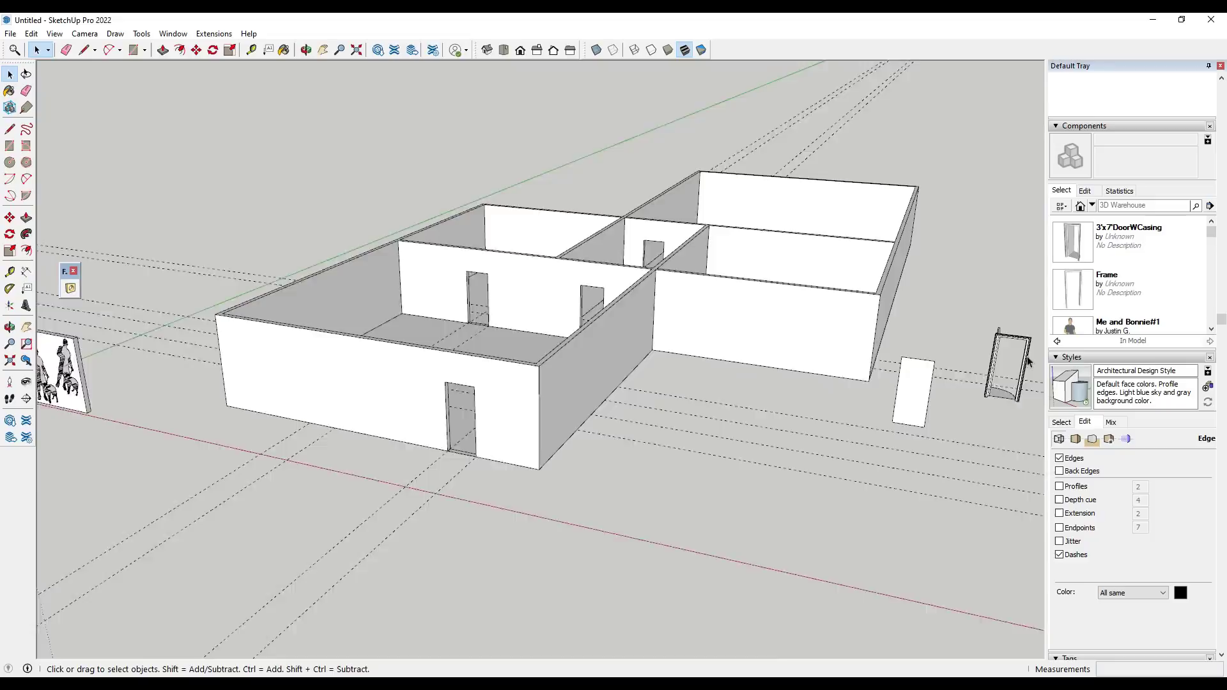
{"action": "scroll", "coordinate": [985, 345], "scroll_direction": "up", "scroll_amount": 3}
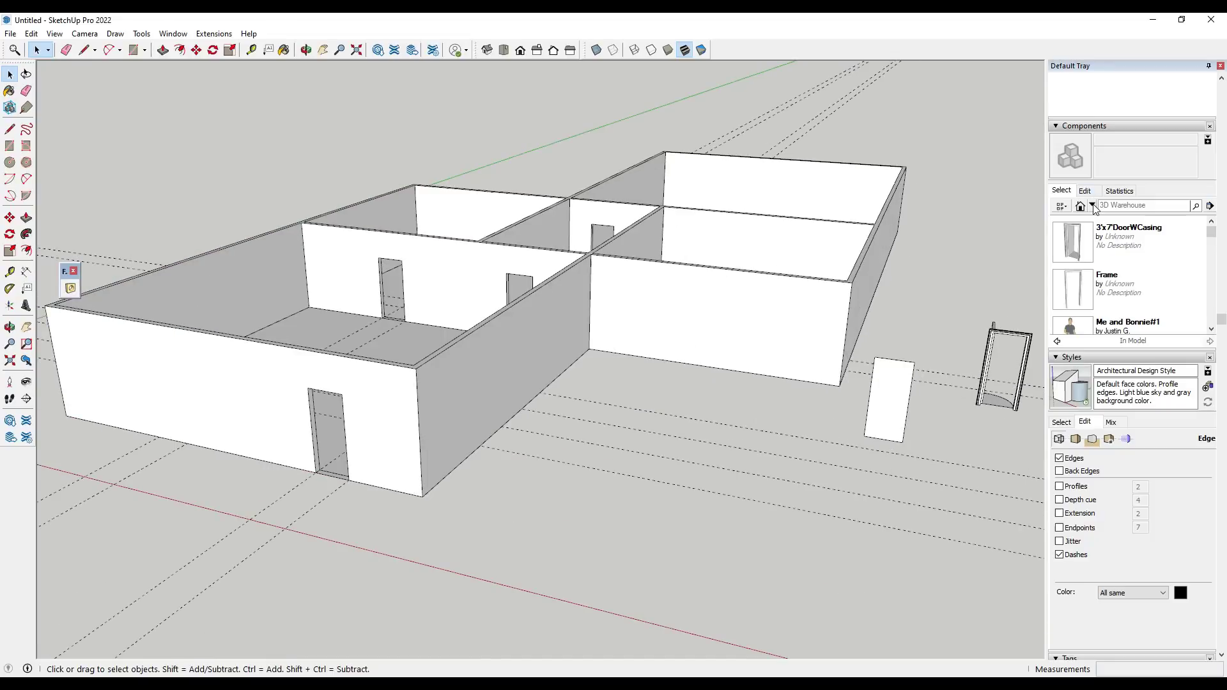
{"action": "left_click", "coordinate": [1055, 127]}
{"action": "left_click", "coordinate": [1057, 126]}
{"action": "left_click", "coordinate": [1092, 205]}
{"action": "left_click", "coordinate": [1096, 223]}
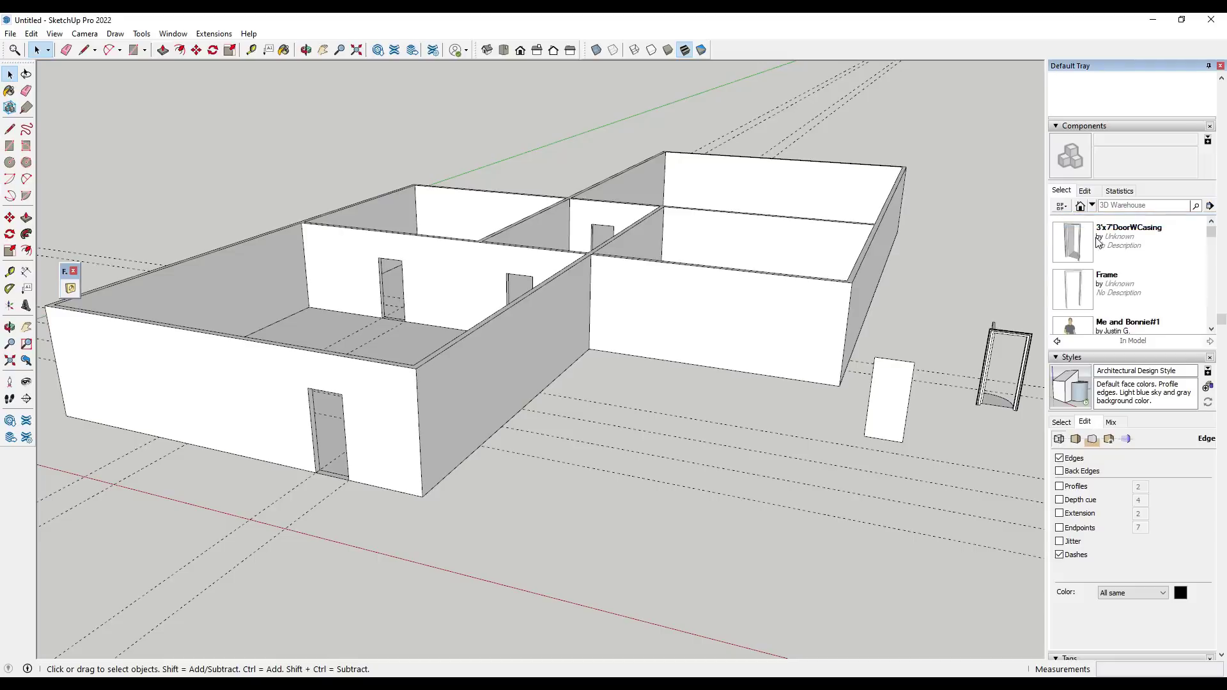
{"action": "left_click", "coordinate": [1063, 241]}
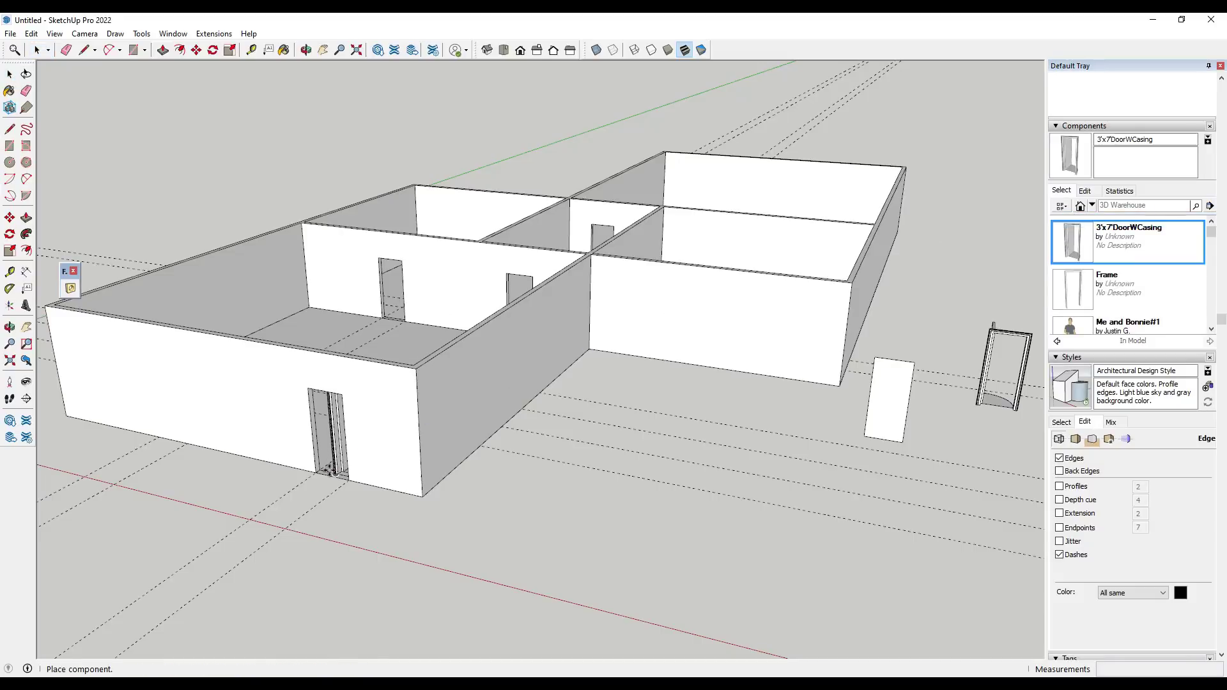
{"action": "left_click", "coordinate": [313, 479]}
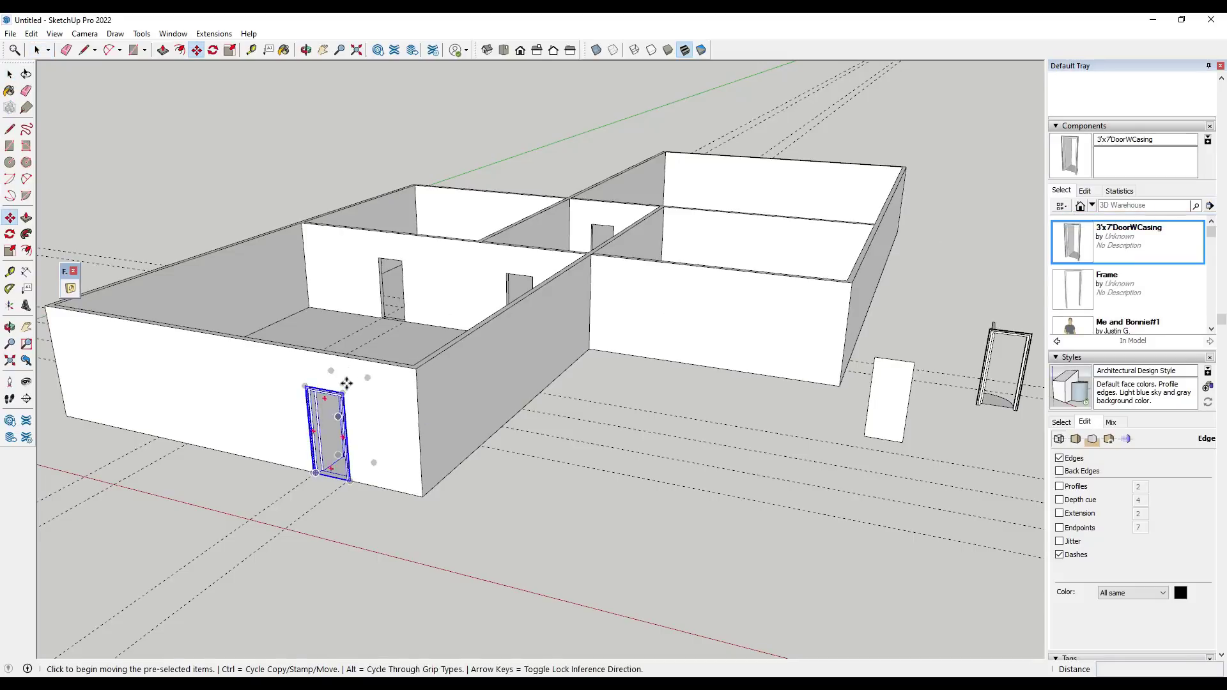
Place another 3'x7'DoorWCasing in the interior doorway.
{"action": "scroll", "coordinate": [377, 320], "scroll_direction": "up", "scroll_amount": 2}
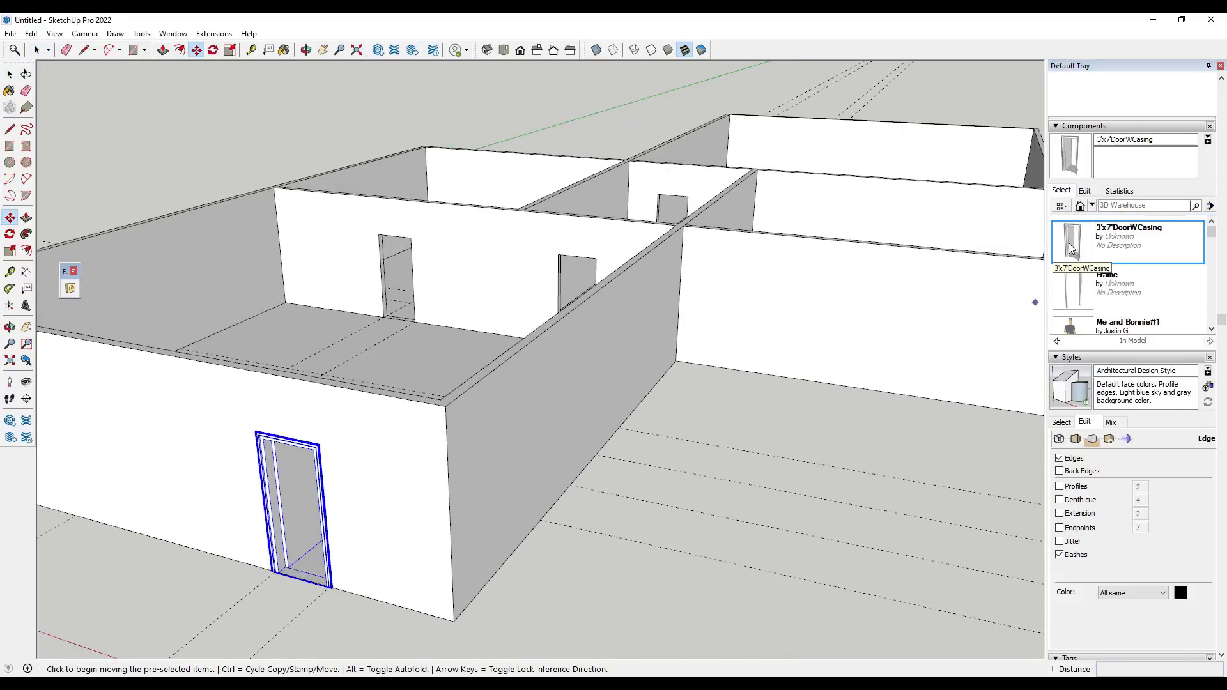
{"action": "left_click", "coordinate": [1072, 248]}
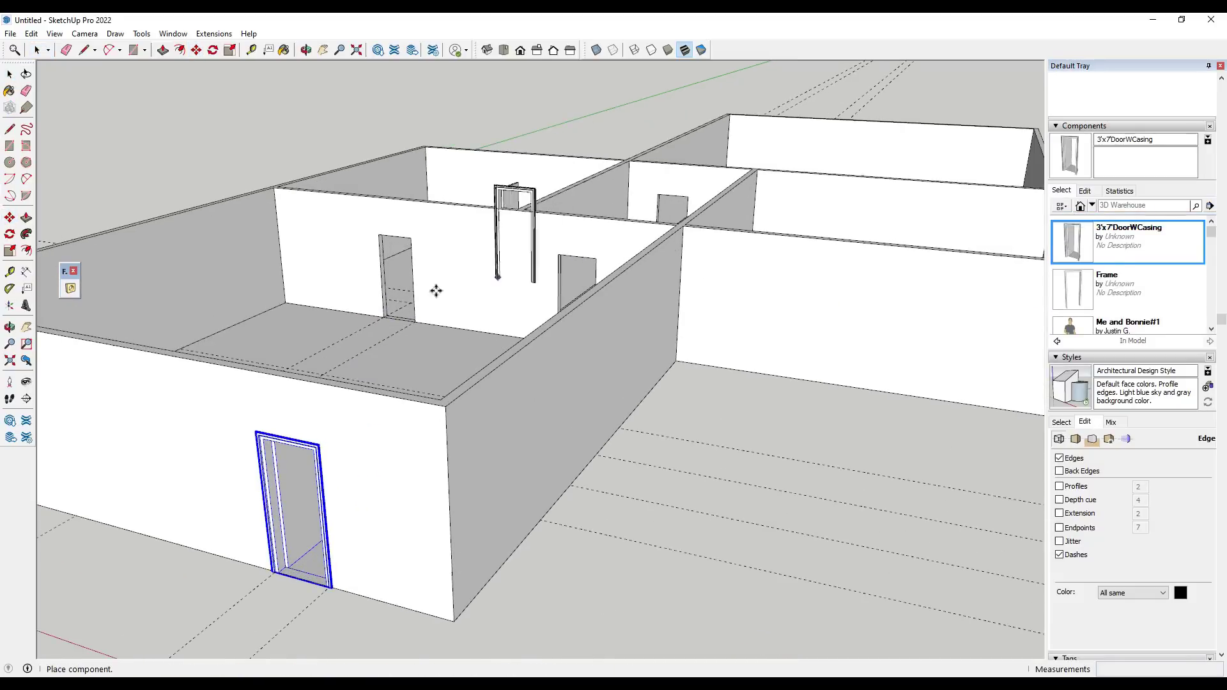
{"action": "scroll", "coordinate": [433, 287], "scroll_direction": "up", "scroll_amount": 5}
{"action": "left_click", "coordinate": [340, 337]}
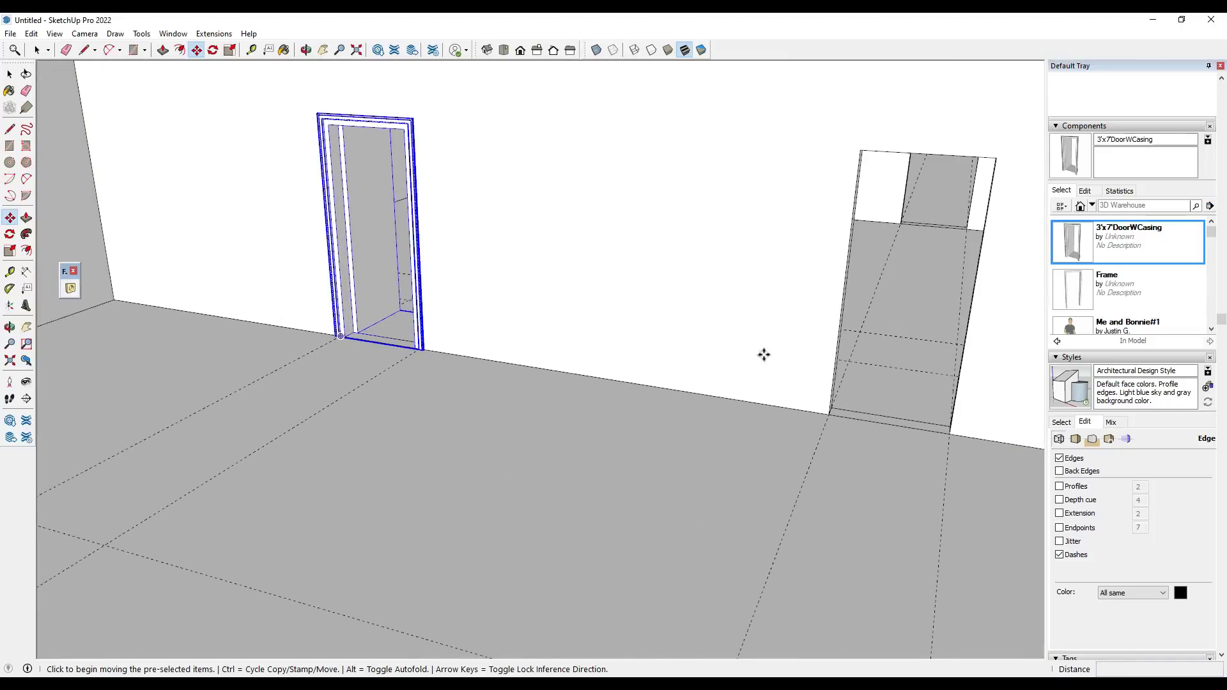
{"action": "scroll", "coordinate": [765, 354], "scroll_direction": "down", "scroll_amount": 3}
{"action": "scroll", "coordinate": [995, 260], "scroll_direction": "up", "scroll_amount": 2}
Place a 3'x7'DoorWCasing in the right-hand opening.
{"action": "left_click", "coordinate": [1072, 247]}
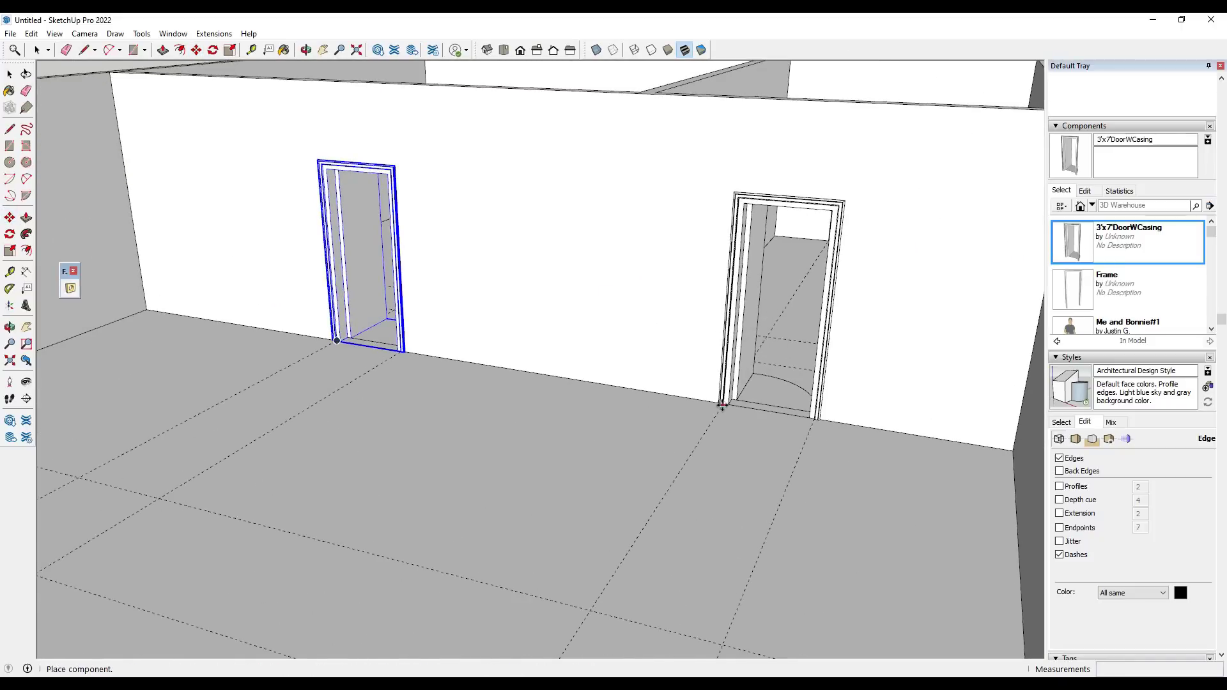
{"action": "left_click", "coordinate": [714, 413]}
{"action": "scroll", "coordinate": [625, 501], "scroll_direction": "down", "scroll_amount": 4}
{"action": "scroll", "coordinate": [753, 330], "scroll_direction": "up", "scroll_amount": 2}
{"action": "middle_click_drag", "start_coordinate": [753, 330], "coordinate": [809, 362]}
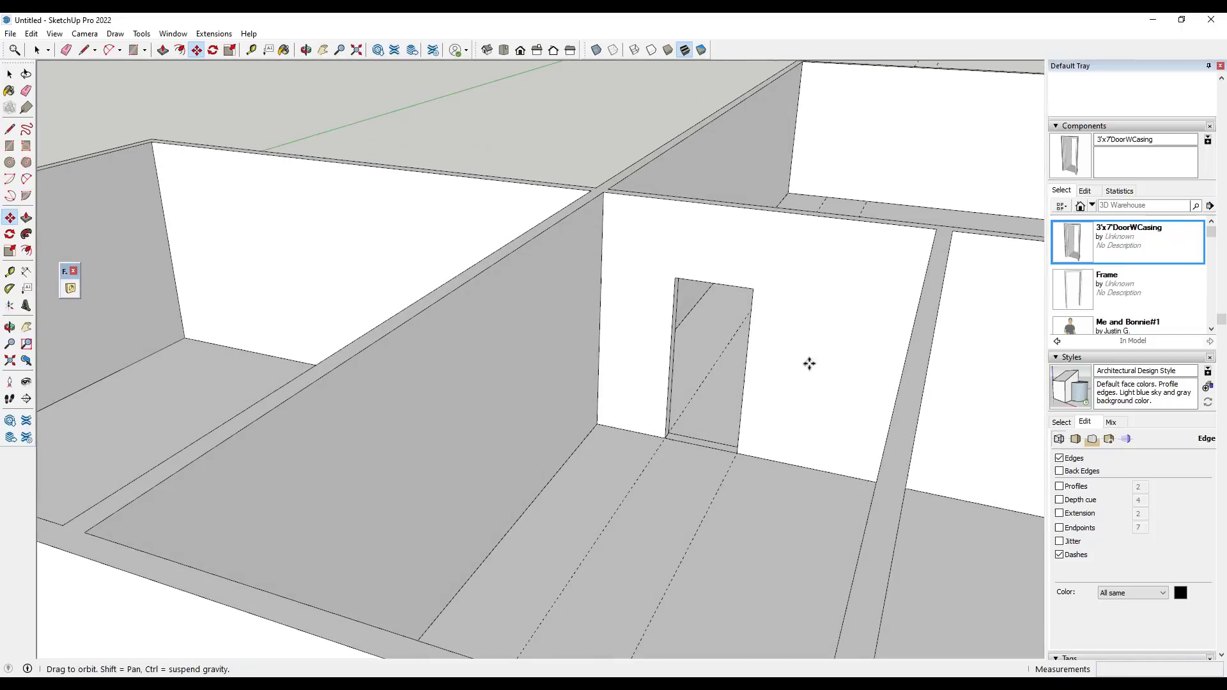
{"action": "scroll", "coordinate": [704, 444], "scroll_direction": "down", "scroll_amount": 5}
{"action": "key", "text": "space"}
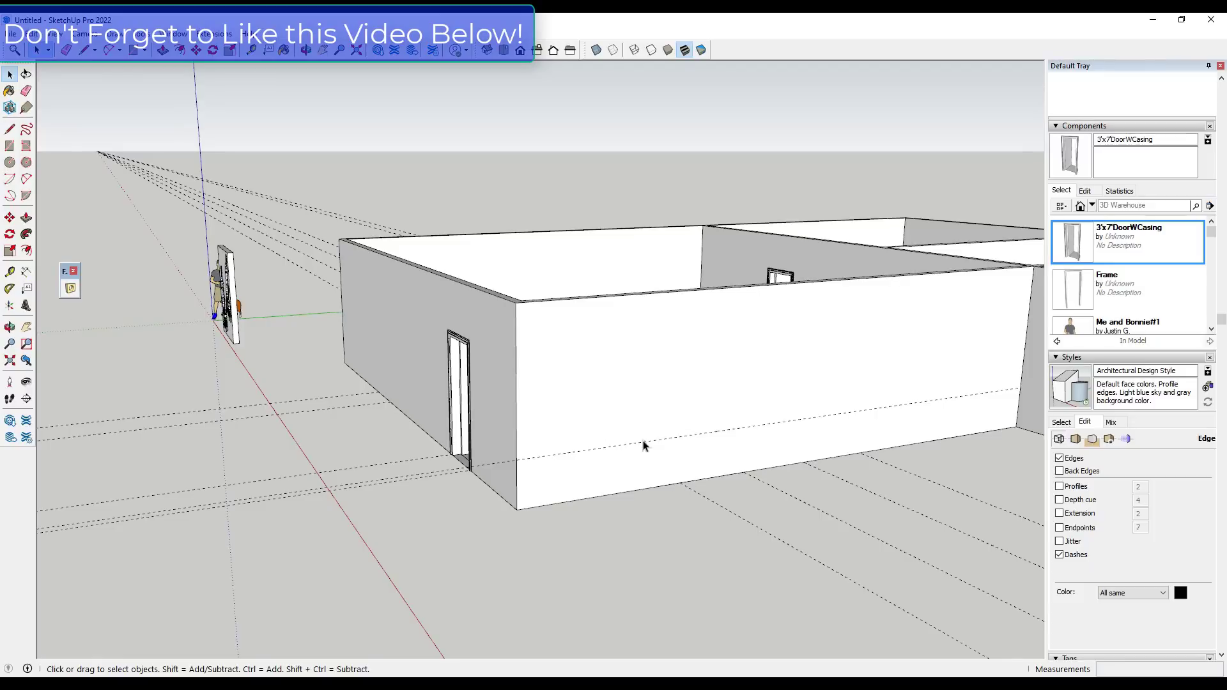
Add two Tape Measure guides along the long wall, the second 4' further along.
{"action": "left_click", "coordinate": [10, 272]}
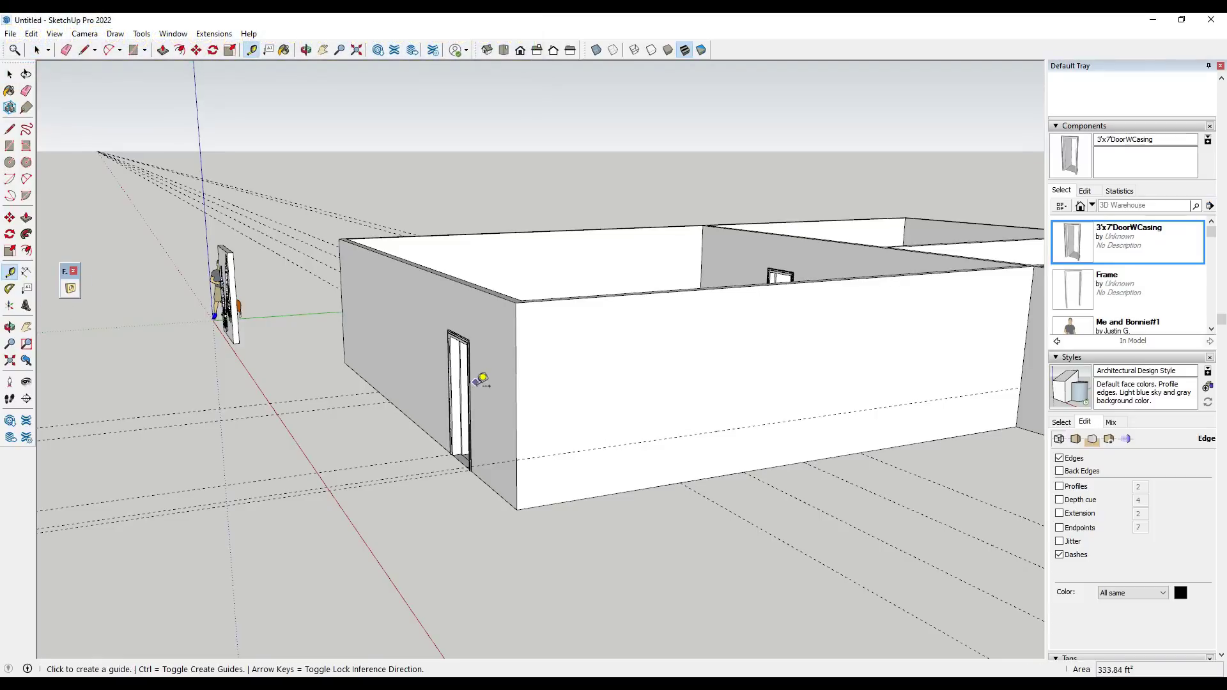
{"action": "left_click", "coordinate": [516, 409]}
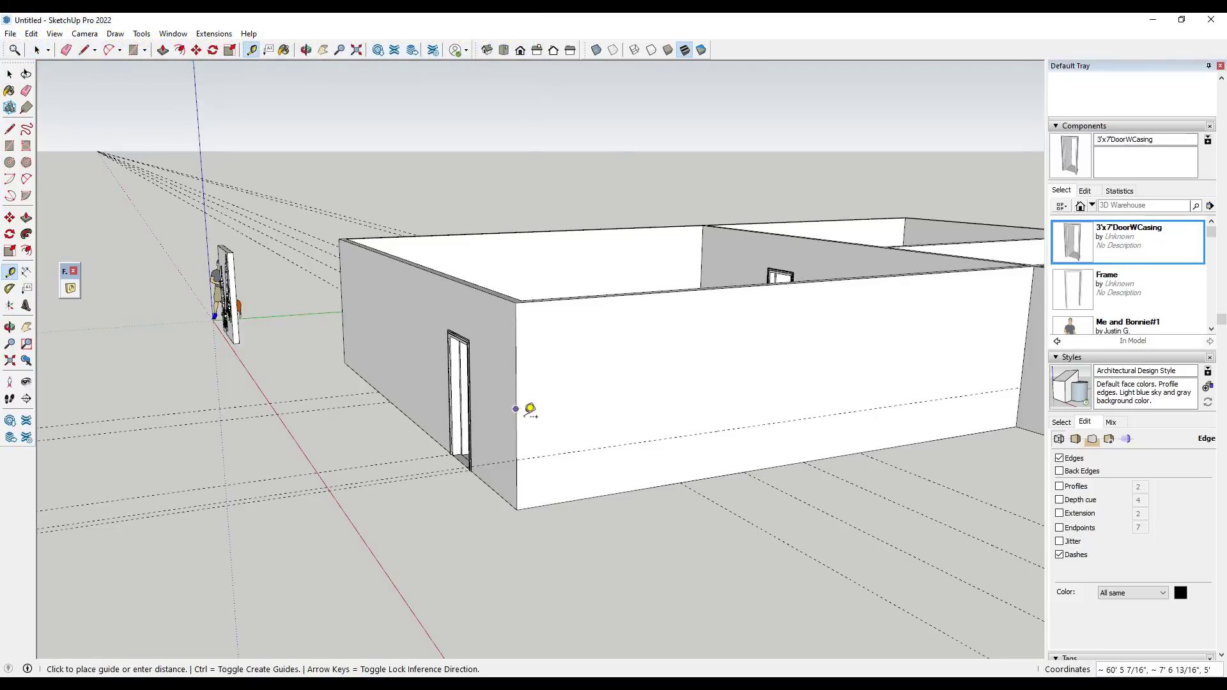
{"action": "left_click", "coordinate": [682, 484]}
{"action": "left_click", "coordinate": [682, 405]}
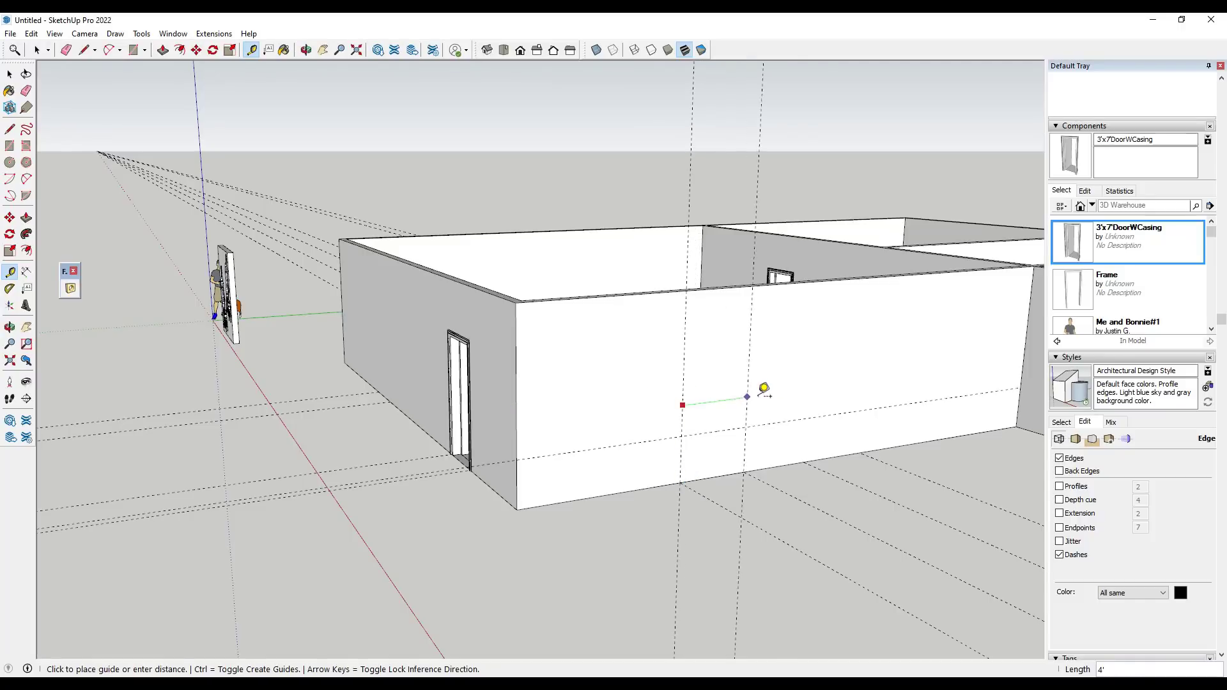
{"action": "left_click", "coordinate": [806, 460]}
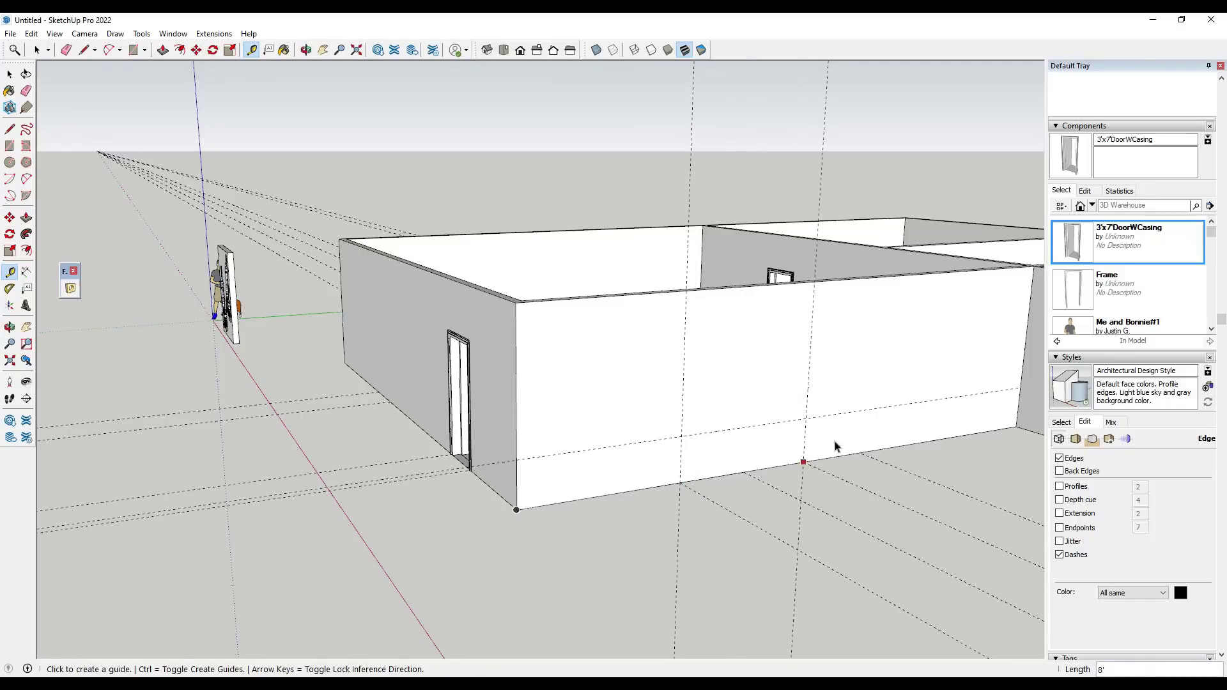
{"action": "key", "text": "space"}
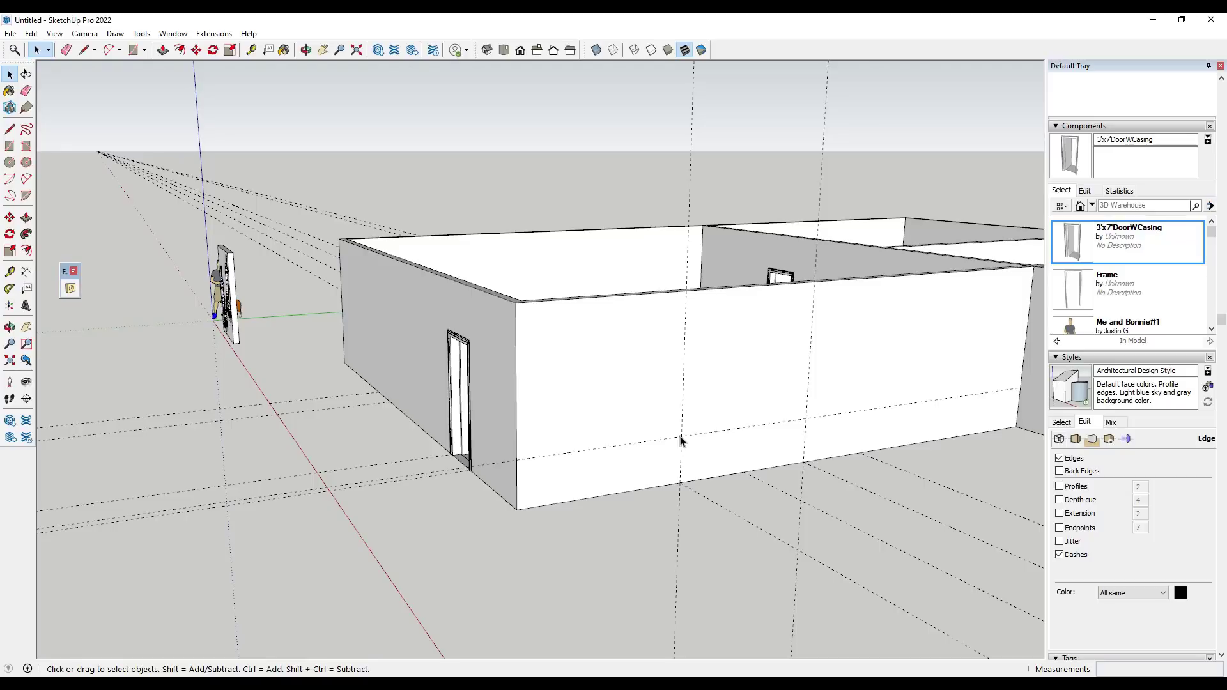
Draw a 4',4' square face at the guides and pick it up to move.
{"action": "key", "text": "r"}
{"action": "left_click", "coordinate": [681, 437]}
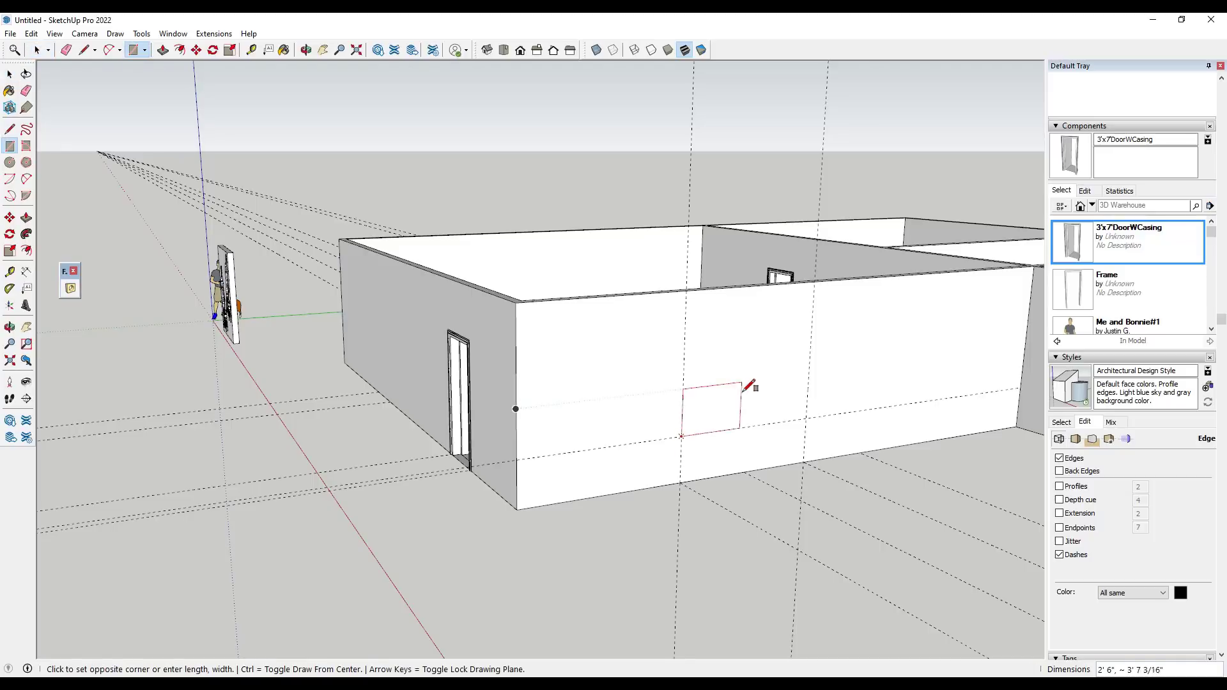
{"action": "type", "text": "4"}
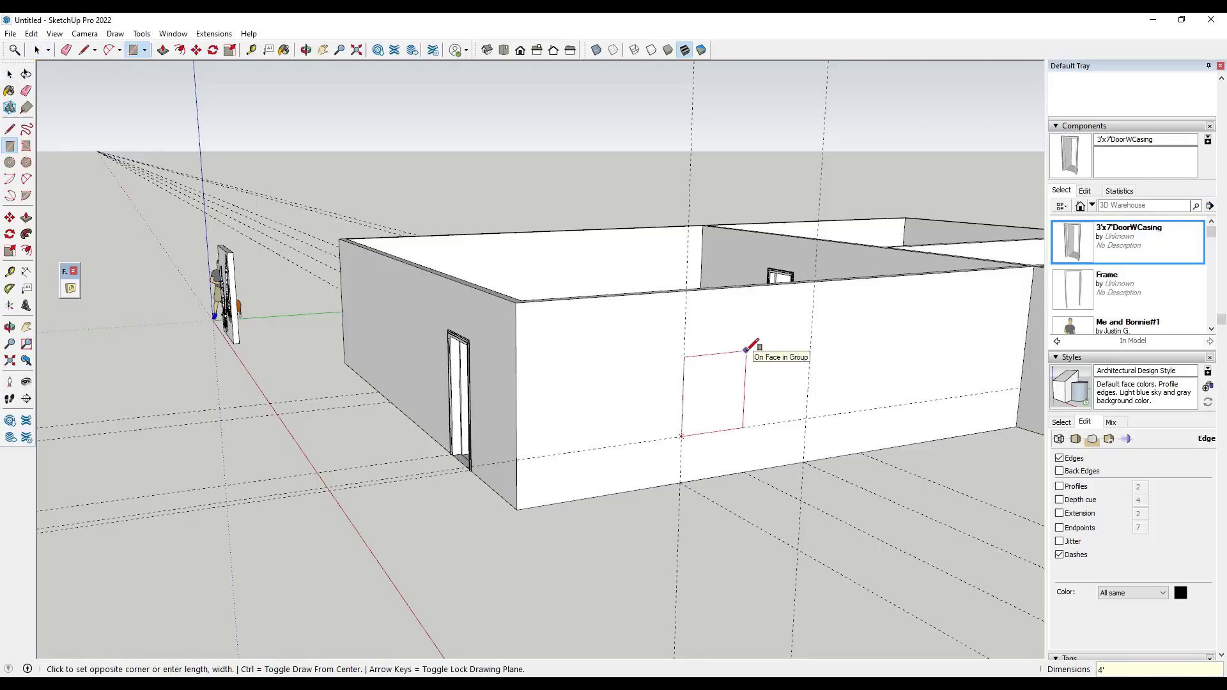
{"action": "type", "text": "',4'"}
{"action": "key", "text": "Return"}
{"action": "key", "text": "space"}
{"action": "left_click", "coordinate": [729, 387]}
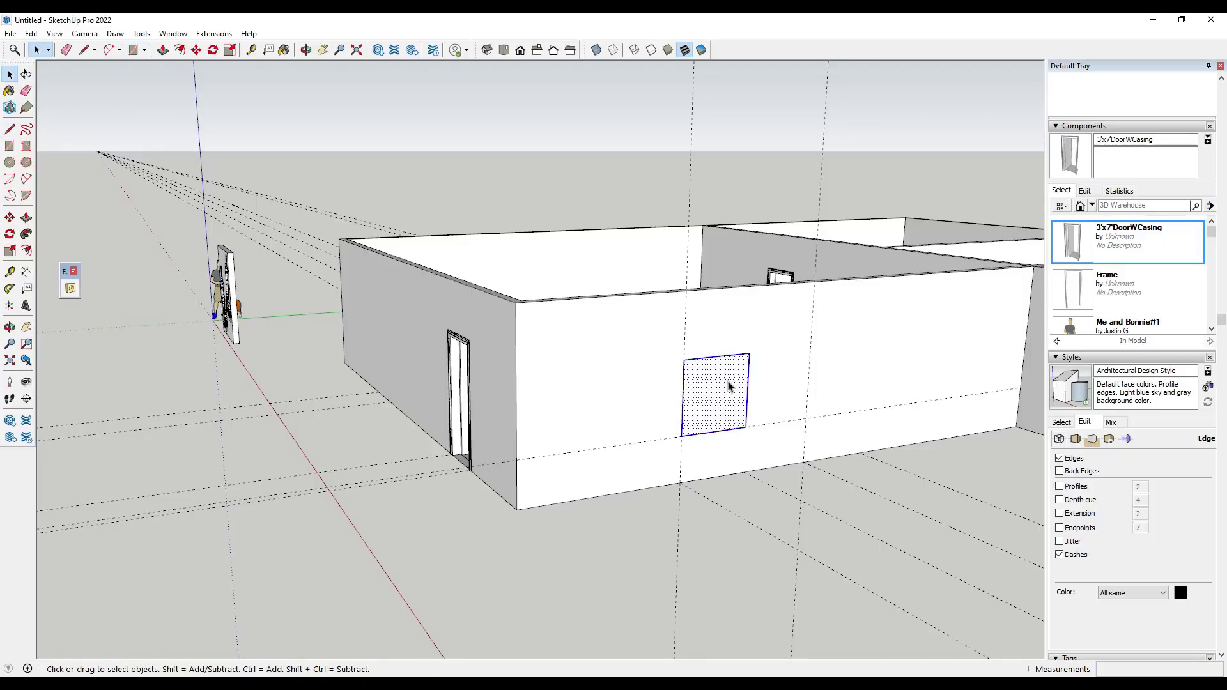
{"action": "key", "text": "m"}
{"action": "left_click", "coordinate": [704, 383]}
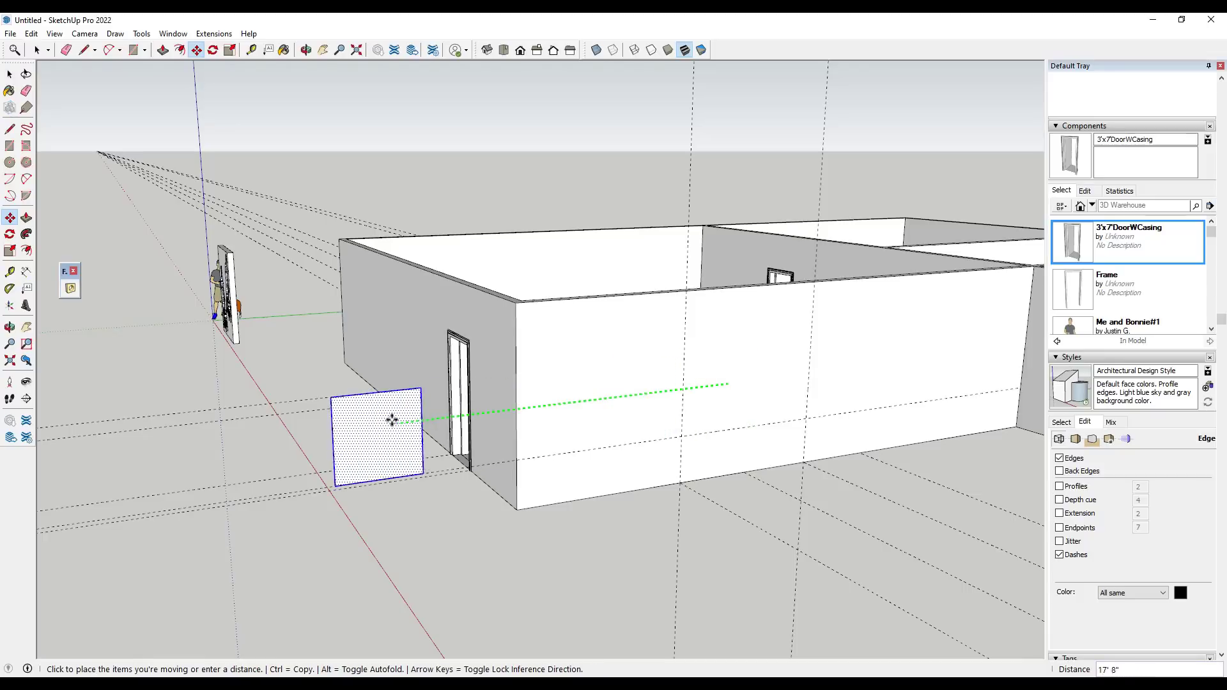
Set the square down beside the house and load it as the walls' stencil.
{"action": "left_click", "coordinate": [388, 420]}
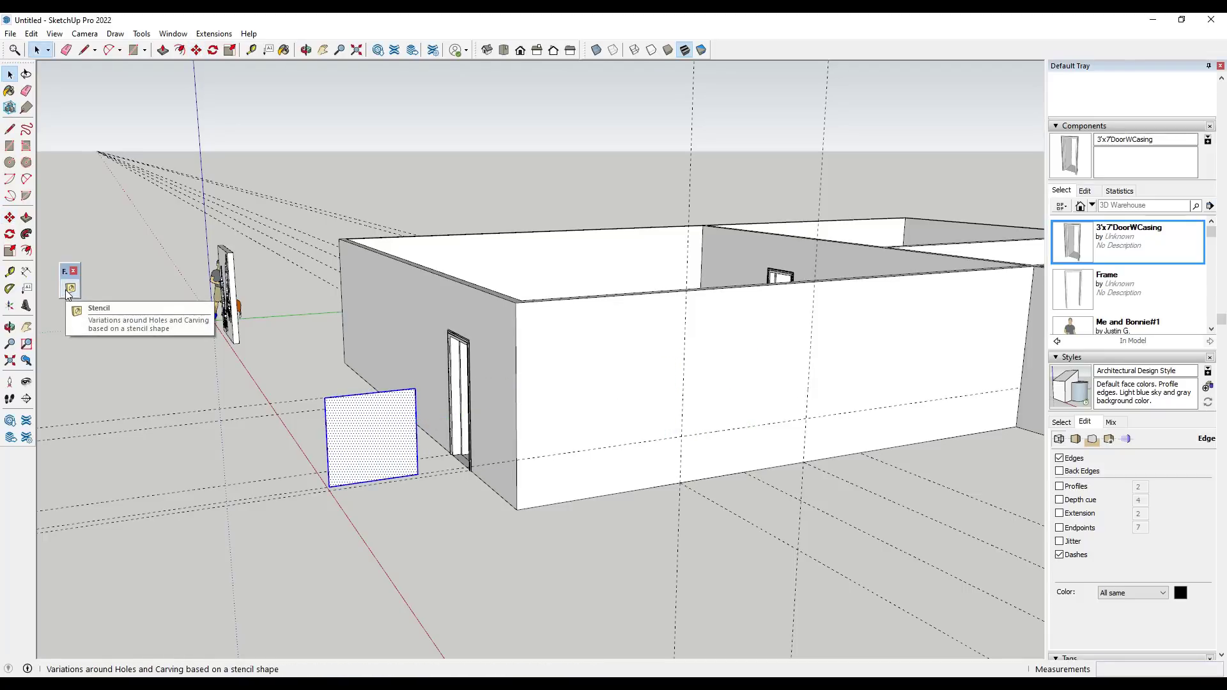
{"action": "left_click", "coordinate": [610, 404]}
{"action": "left_click", "coordinate": [70, 290]}
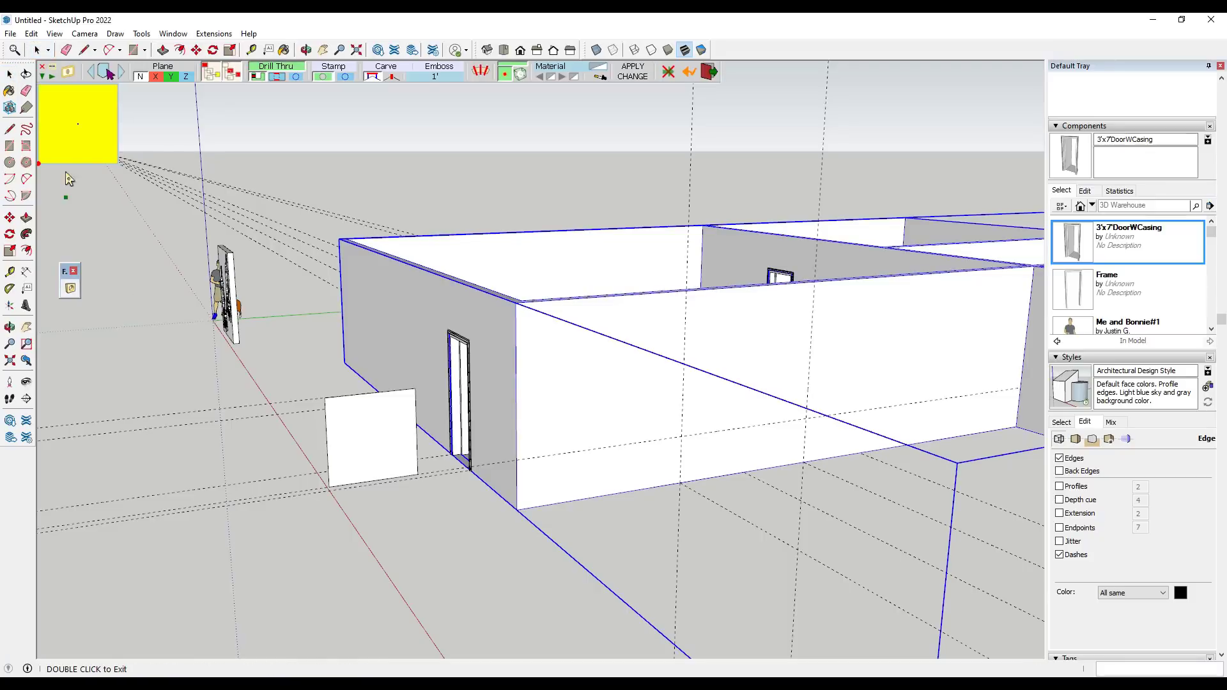
{"action": "left_click", "coordinate": [328, 489]}
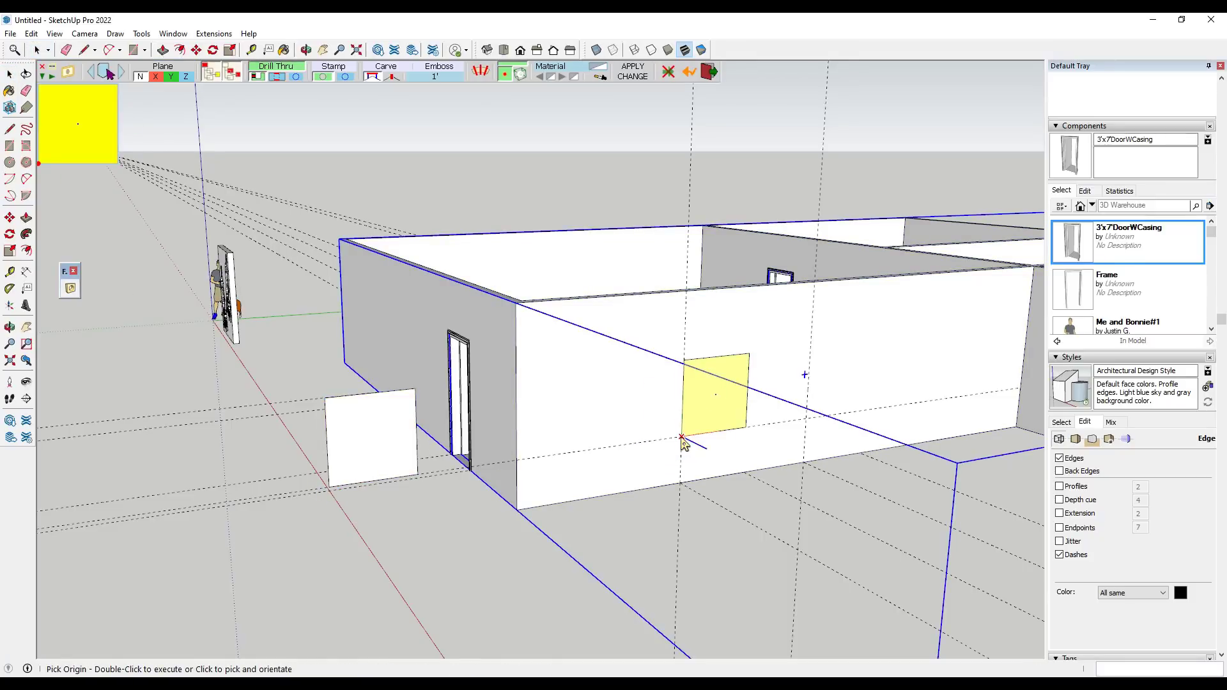
Drill two square window openings through the long wall, then orbit around the house.
{"action": "left_click", "coordinate": [773, 432]}
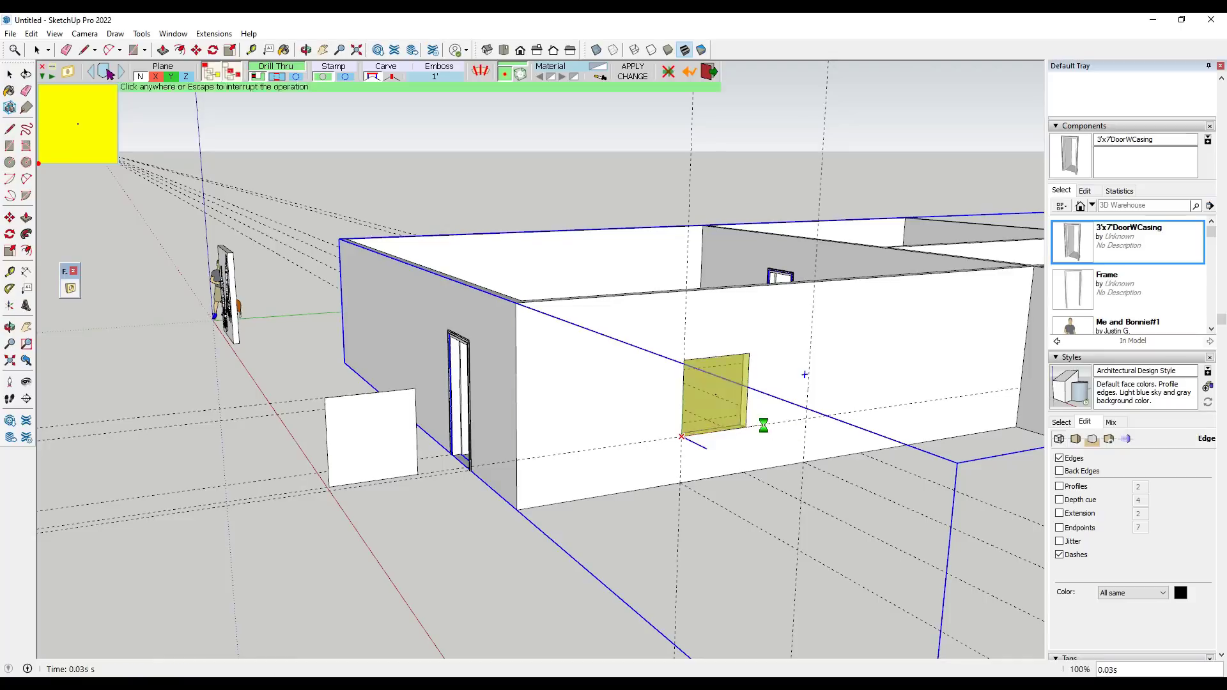
{"action": "left_click", "coordinate": [807, 423]}
{"action": "left_click", "coordinate": [803, 417]}
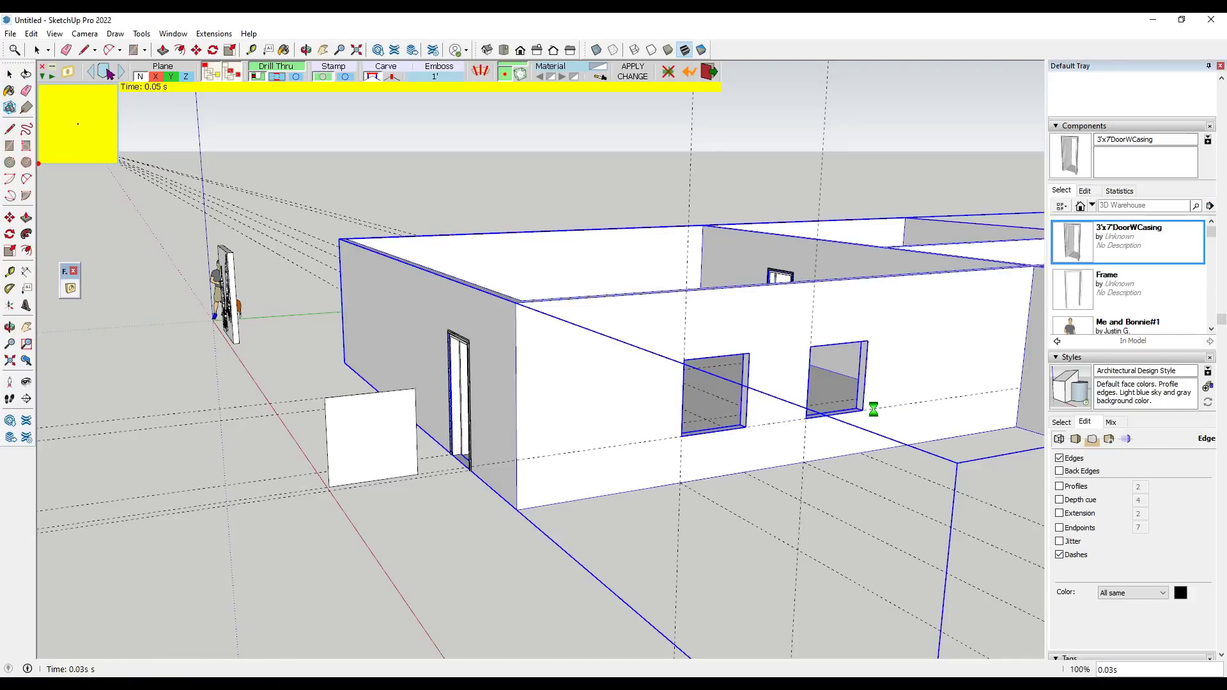
{"action": "middle_click_drag", "start_coordinate": [825, 409], "coordinate": [892, 420]}
{"action": "scroll", "coordinate": [486, 441], "scroll_direction": "up", "scroll_amount": 3}
{"action": "scroll", "coordinate": [598, 441], "scroll_direction": "up", "scroll_amount": 5}
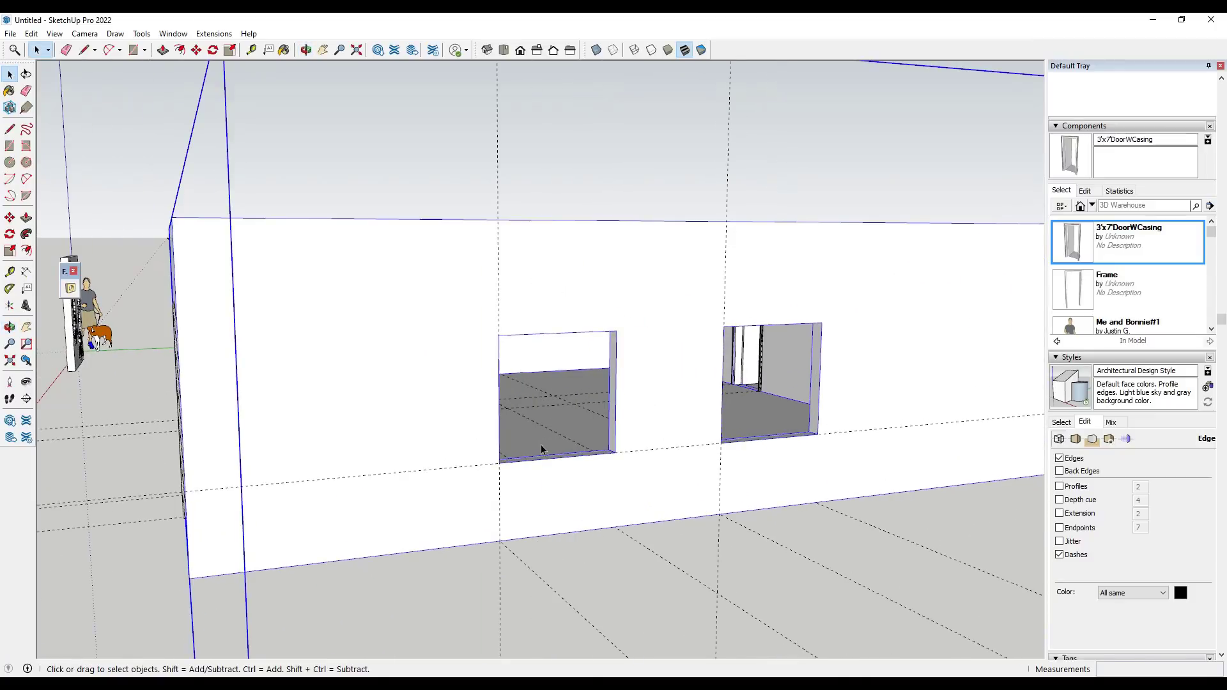
{"action": "scroll", "coordinate": [541, 448], "scroll_direction": "down", "scroll_amount": 2}
{"action": "middle_click_drag", "start_coordinate": [594, 474], "coordinate": [455, 448]}
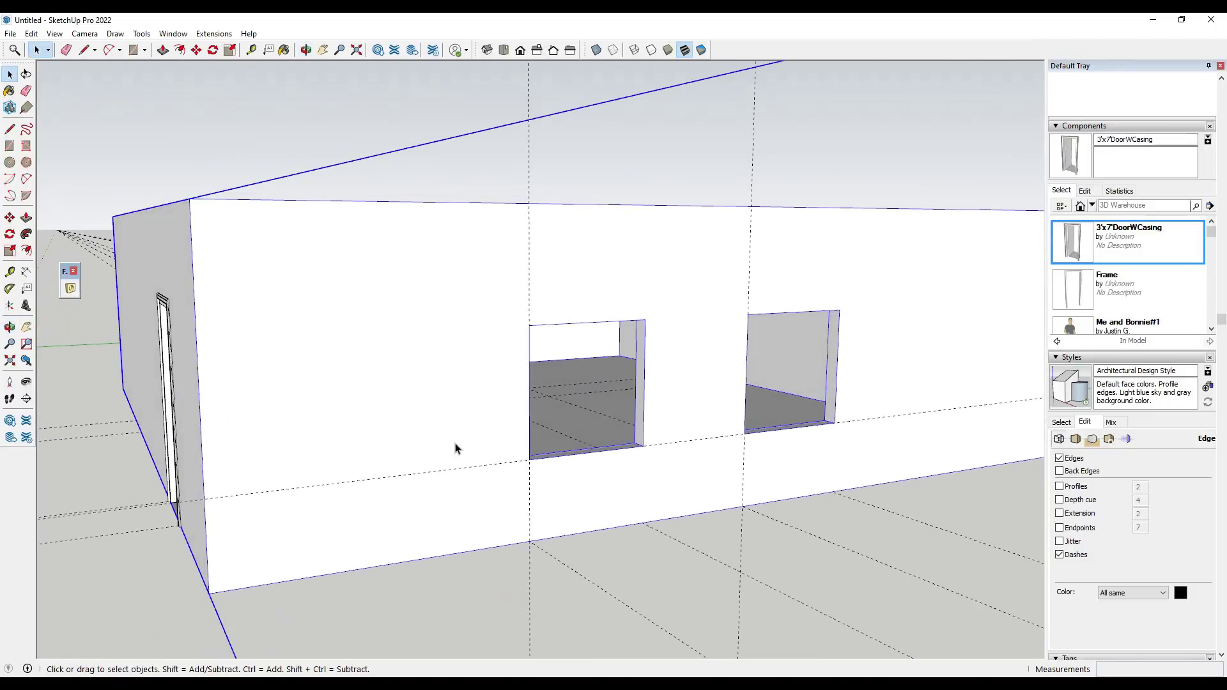
{"action": "middle_click_drag", "start_coordinate": [356, 413], "coordinate": [693, 375]}
Select the square board and house walls, and reload the board as the hole stencil.
{"action": "scroll", "coordinate": [544, 435], "scroll_direction": "down", "scroll_amount": 2}
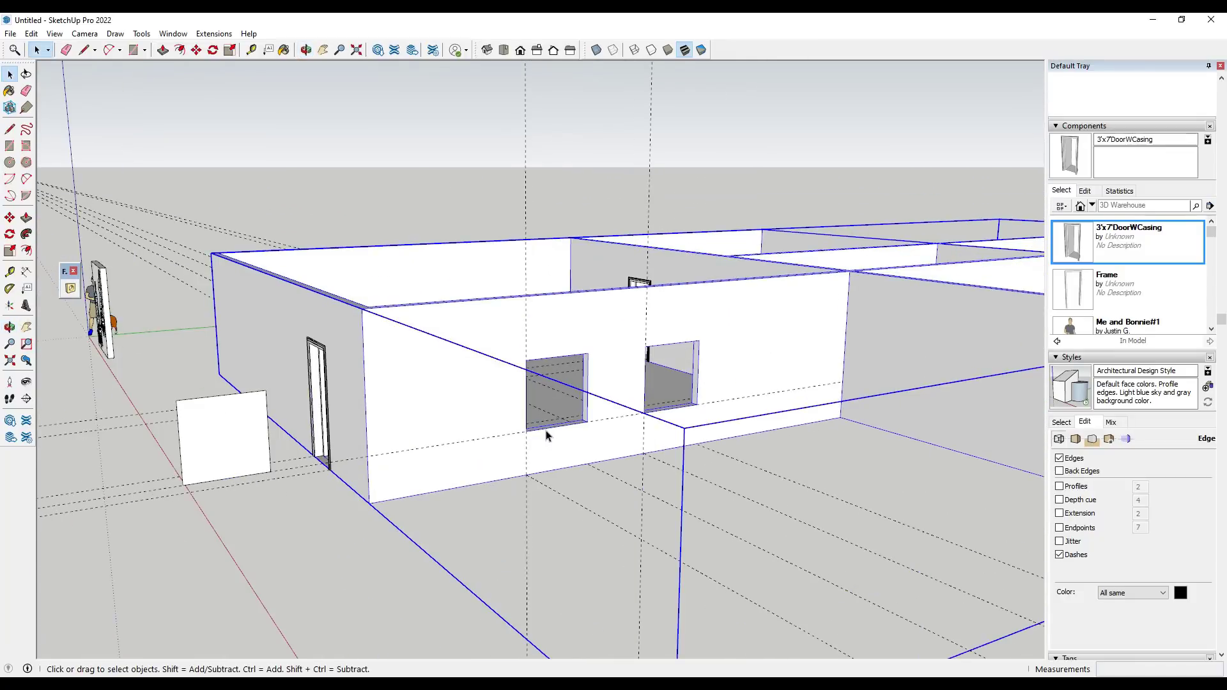
{"action": "scroll", "coordinate": [546, 435], "scroll_direction": "down", "scroll_amount": 2}
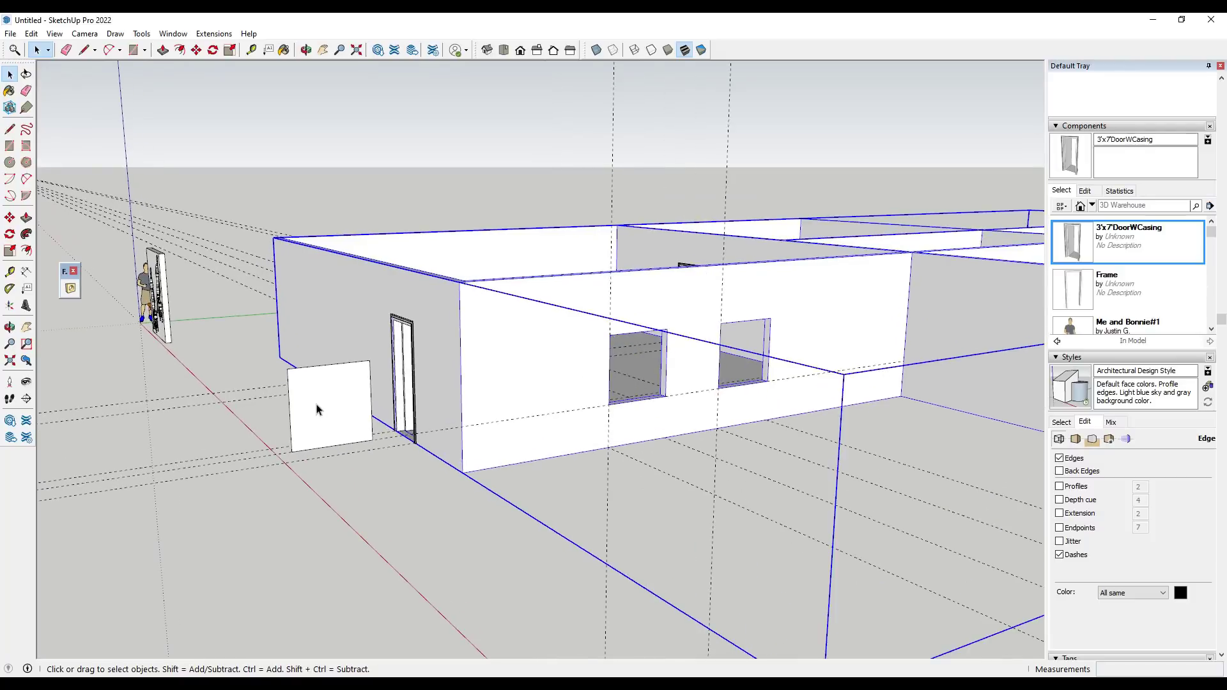
{"action": "left_click", "coordinate": [321, 418]}
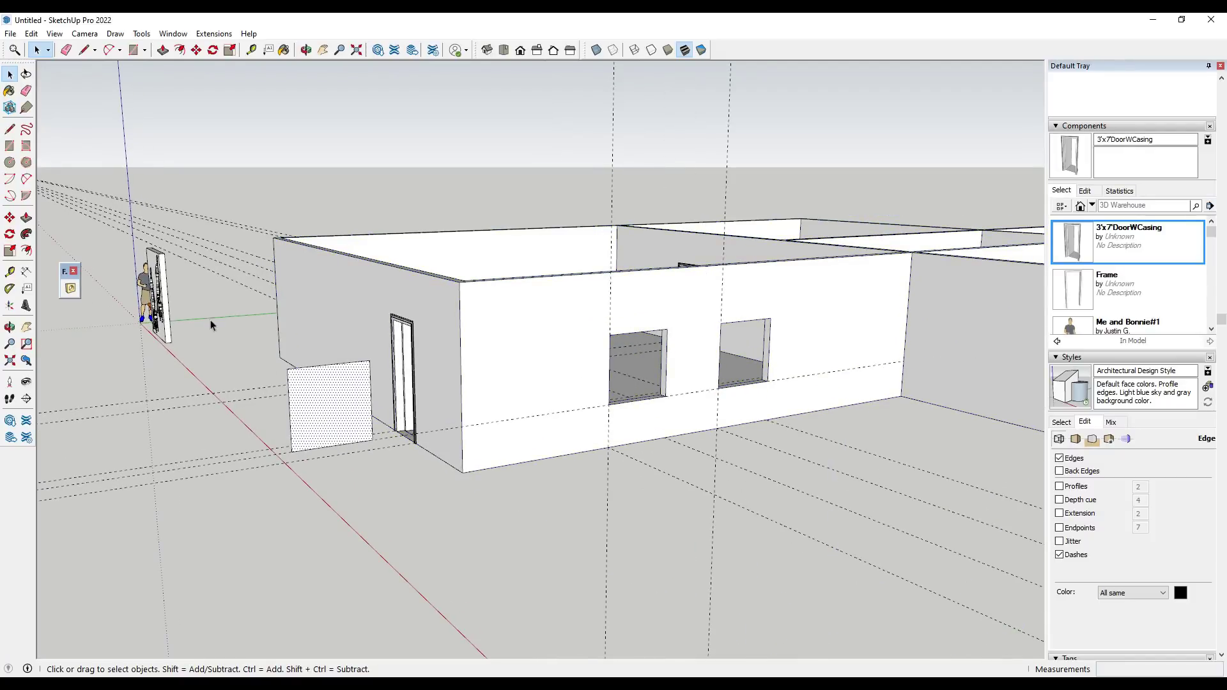
{"action": "left_click", "coordinate": [478, 374]}
{"action": "left_click", "coordinate": [70, 289]}
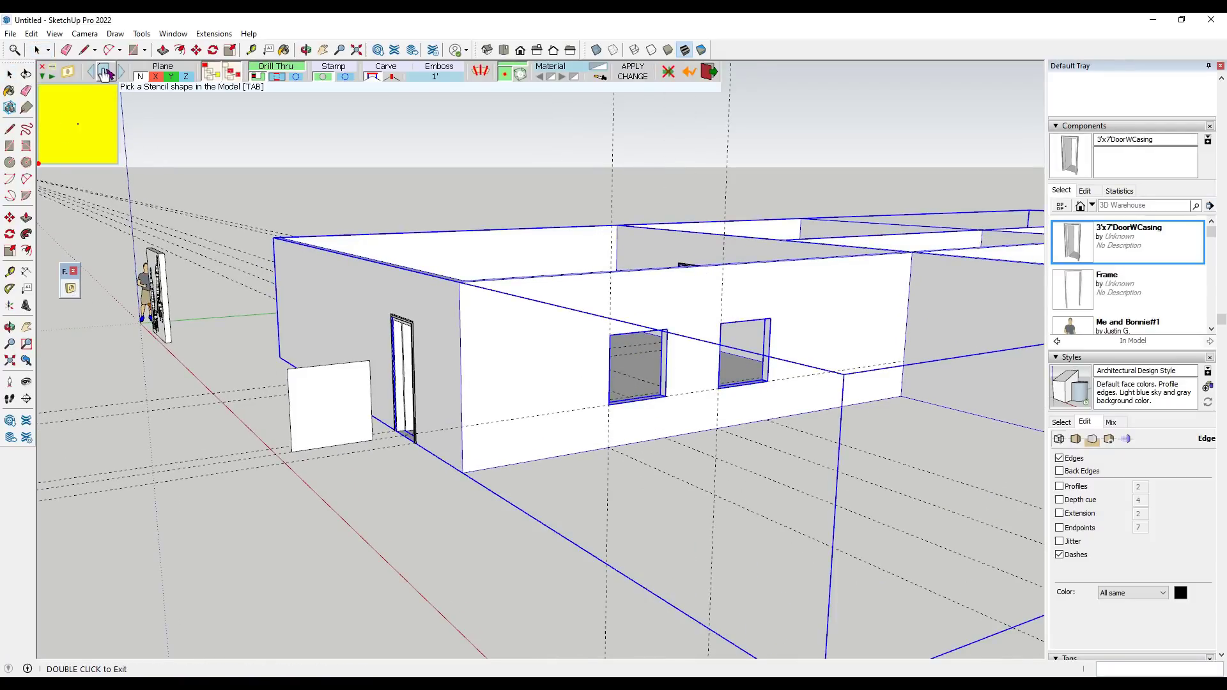
{"action": "left_click", "coordinate": [293, 454]}
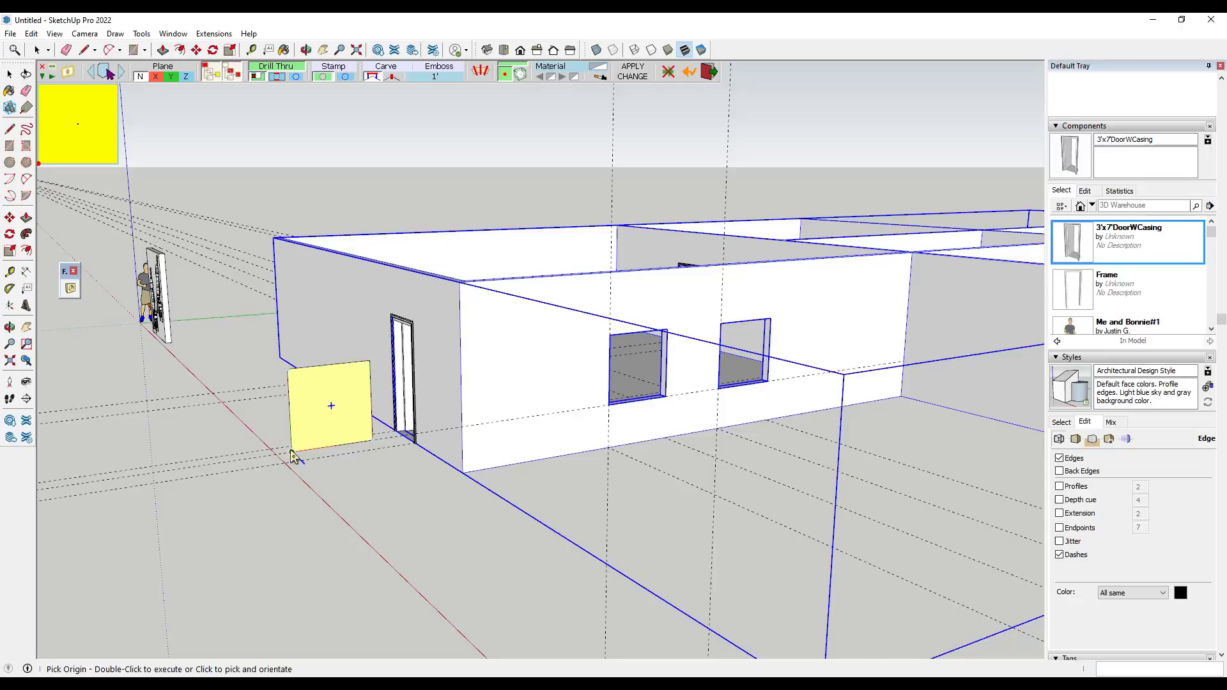